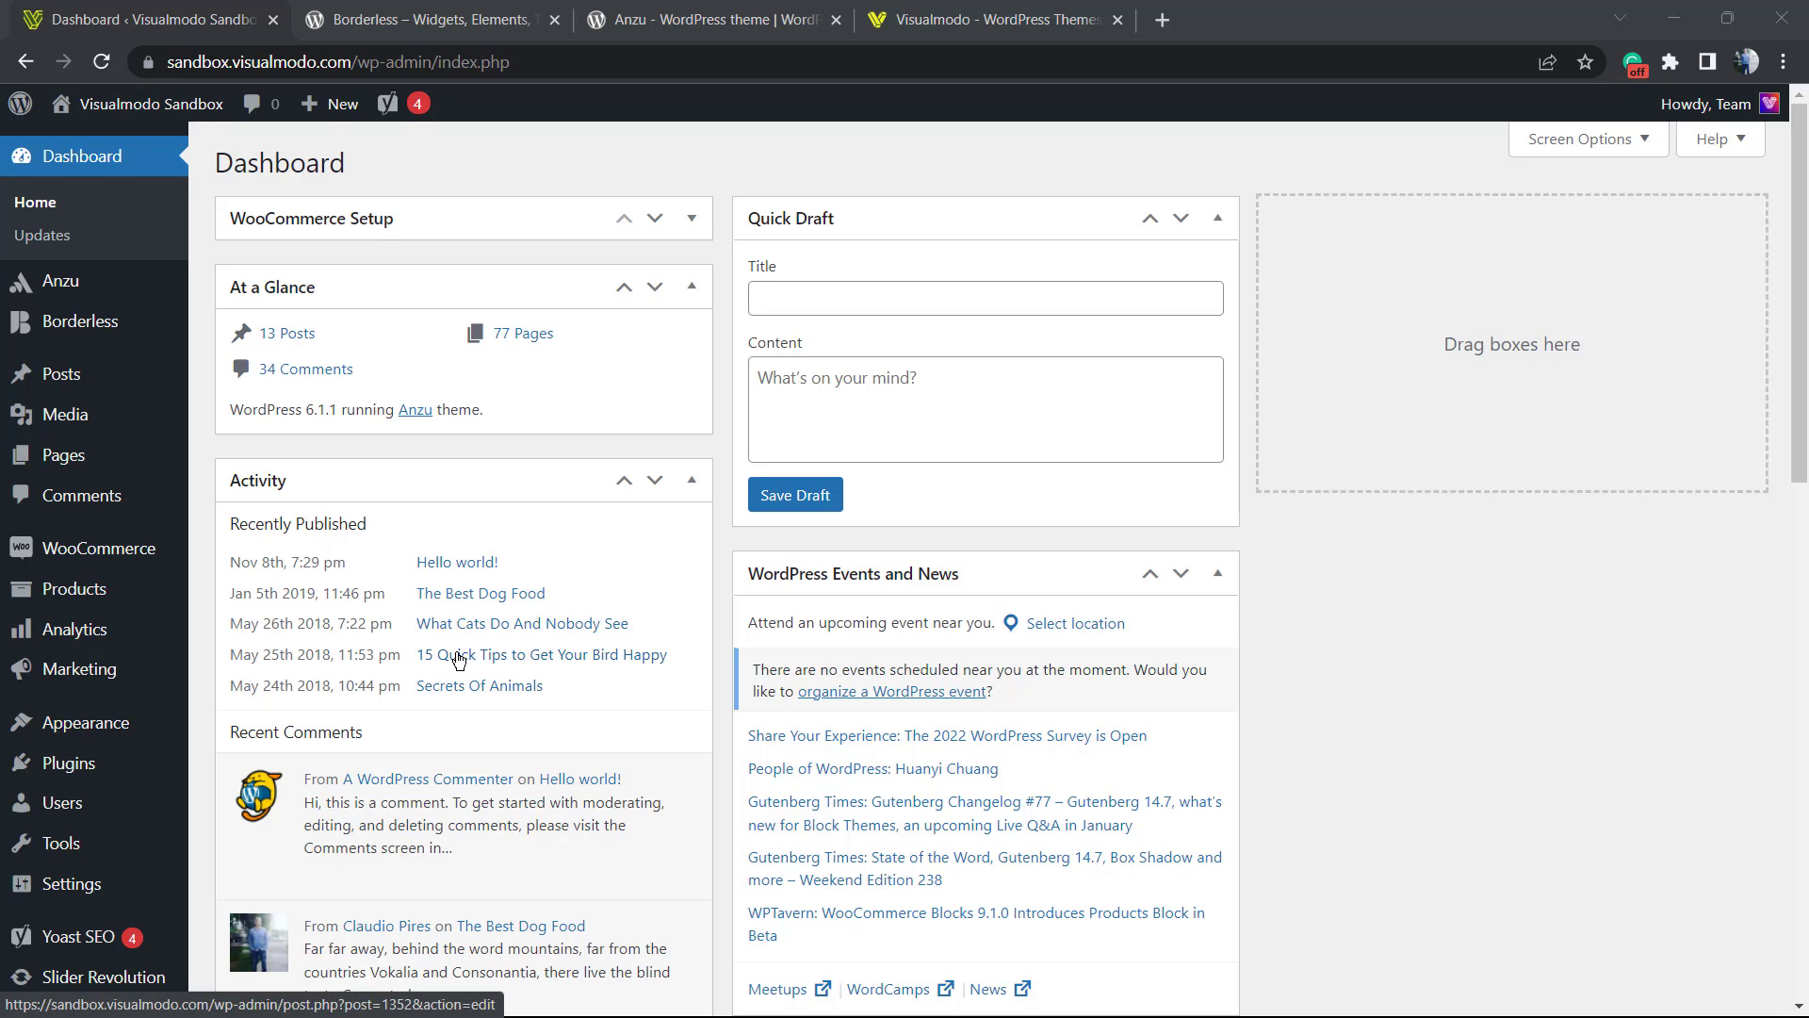
# Scroll the dashboard, then go to the Plugins Add New page
pyautogui.scroll(-1, 454, 667)
pyautogui.scroll(-3, 454, 667)
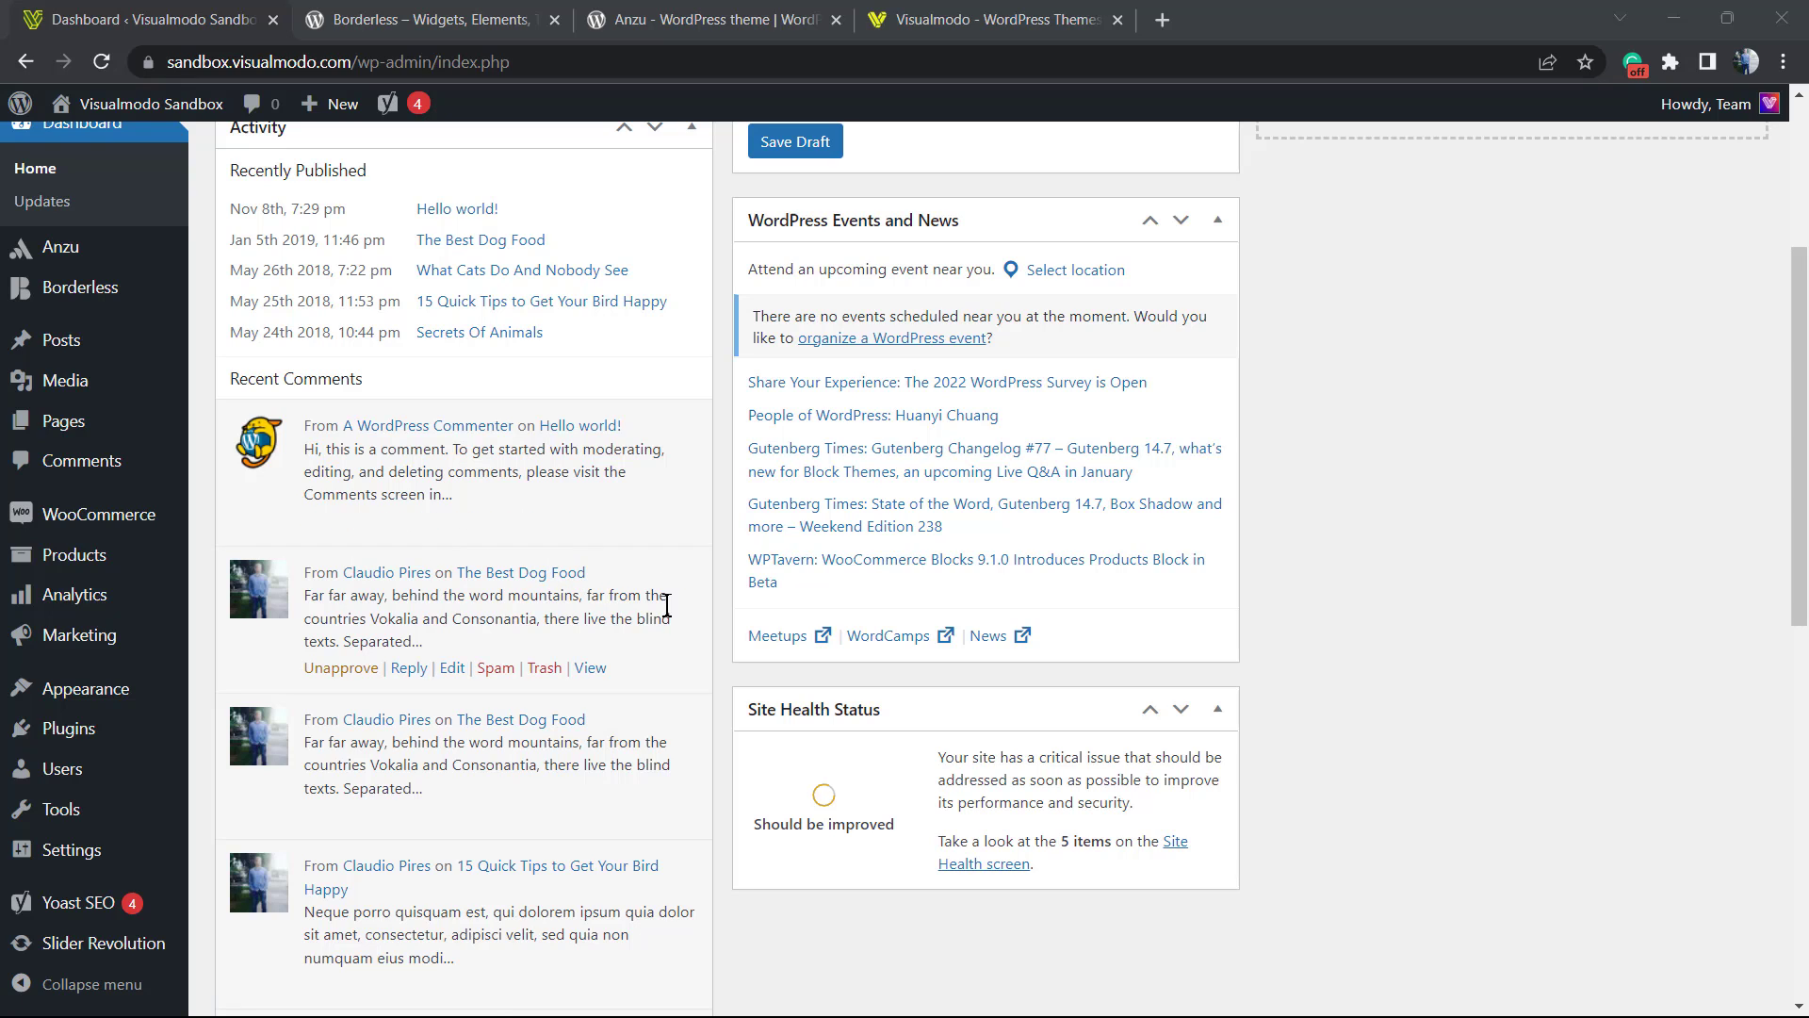
pyautogui.scroll(4, 650, 608)
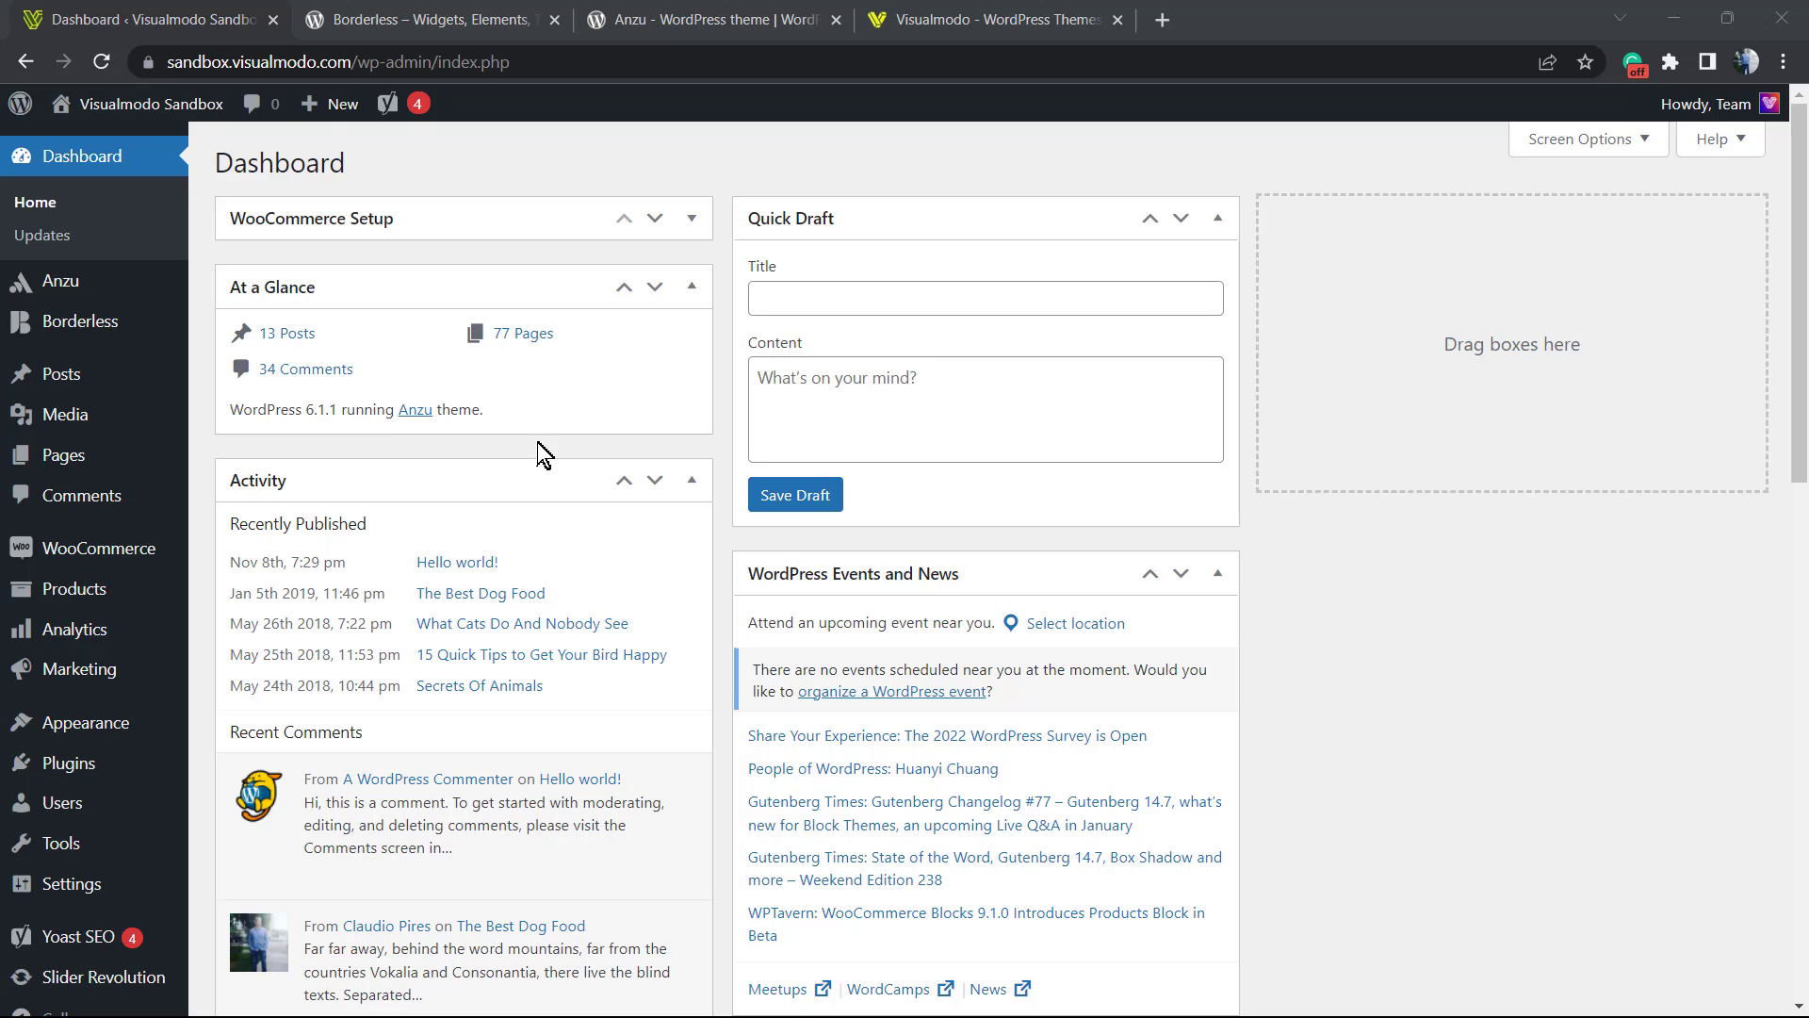
pyautogui.scroll(-1, 160, 599)
pyautogui.scroll(-2, 160, 599)
pyautogui.scroll(-3, 684, 573)
pyautogui.scroll(5, 680, 591)
pyautogui.moveTo(67, 763)
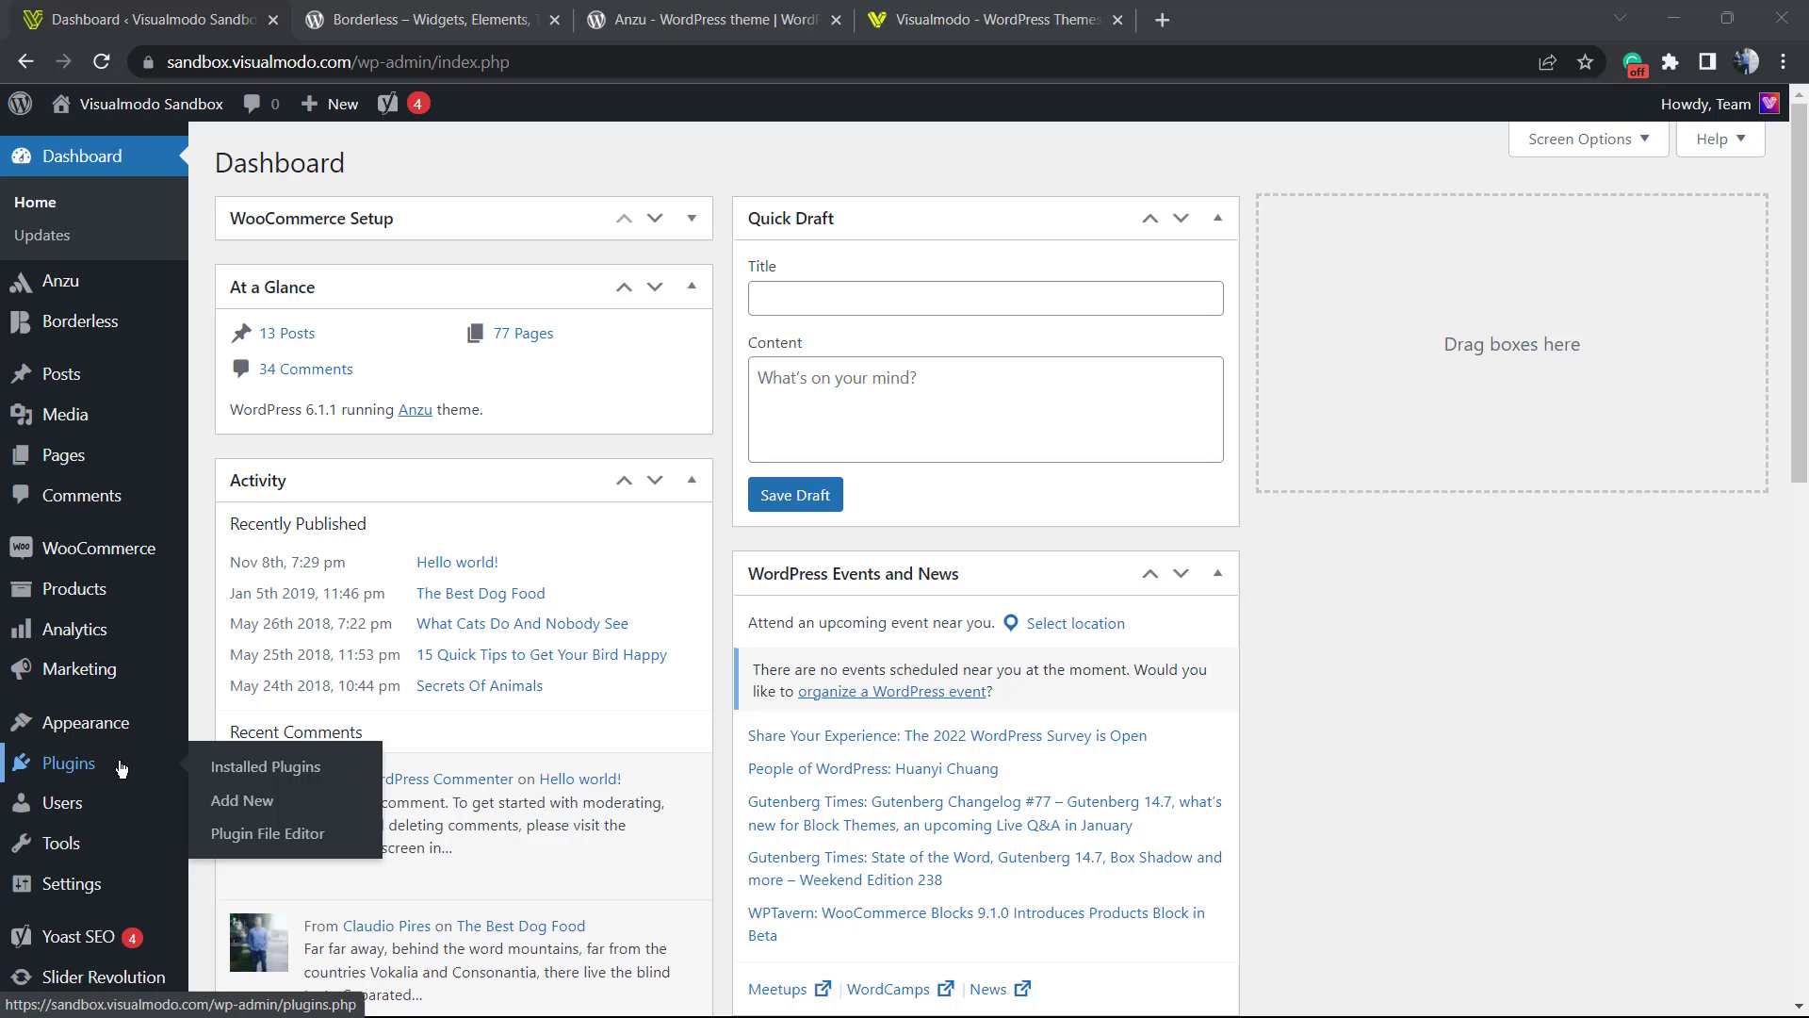
pyautogui.click(295, 800)
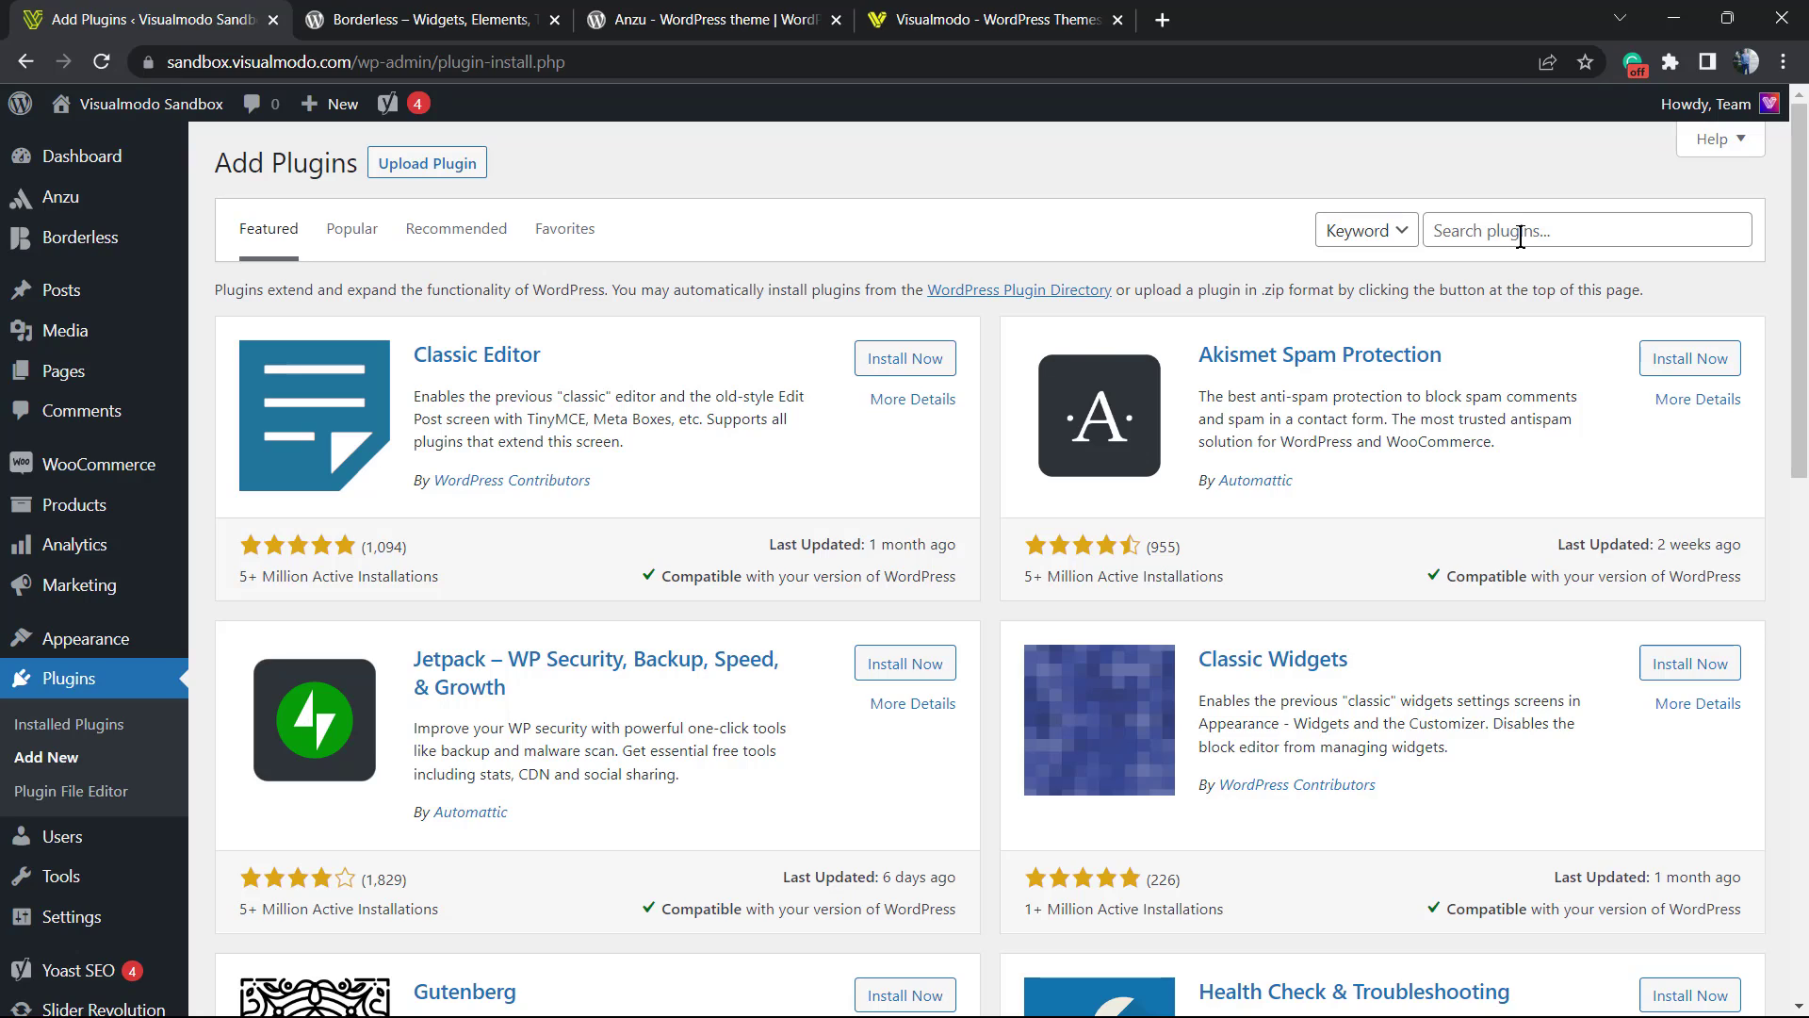
# Search the plugin directory for 'wp code', then install and activate WPCode
pyautogui.click(1520, 236)
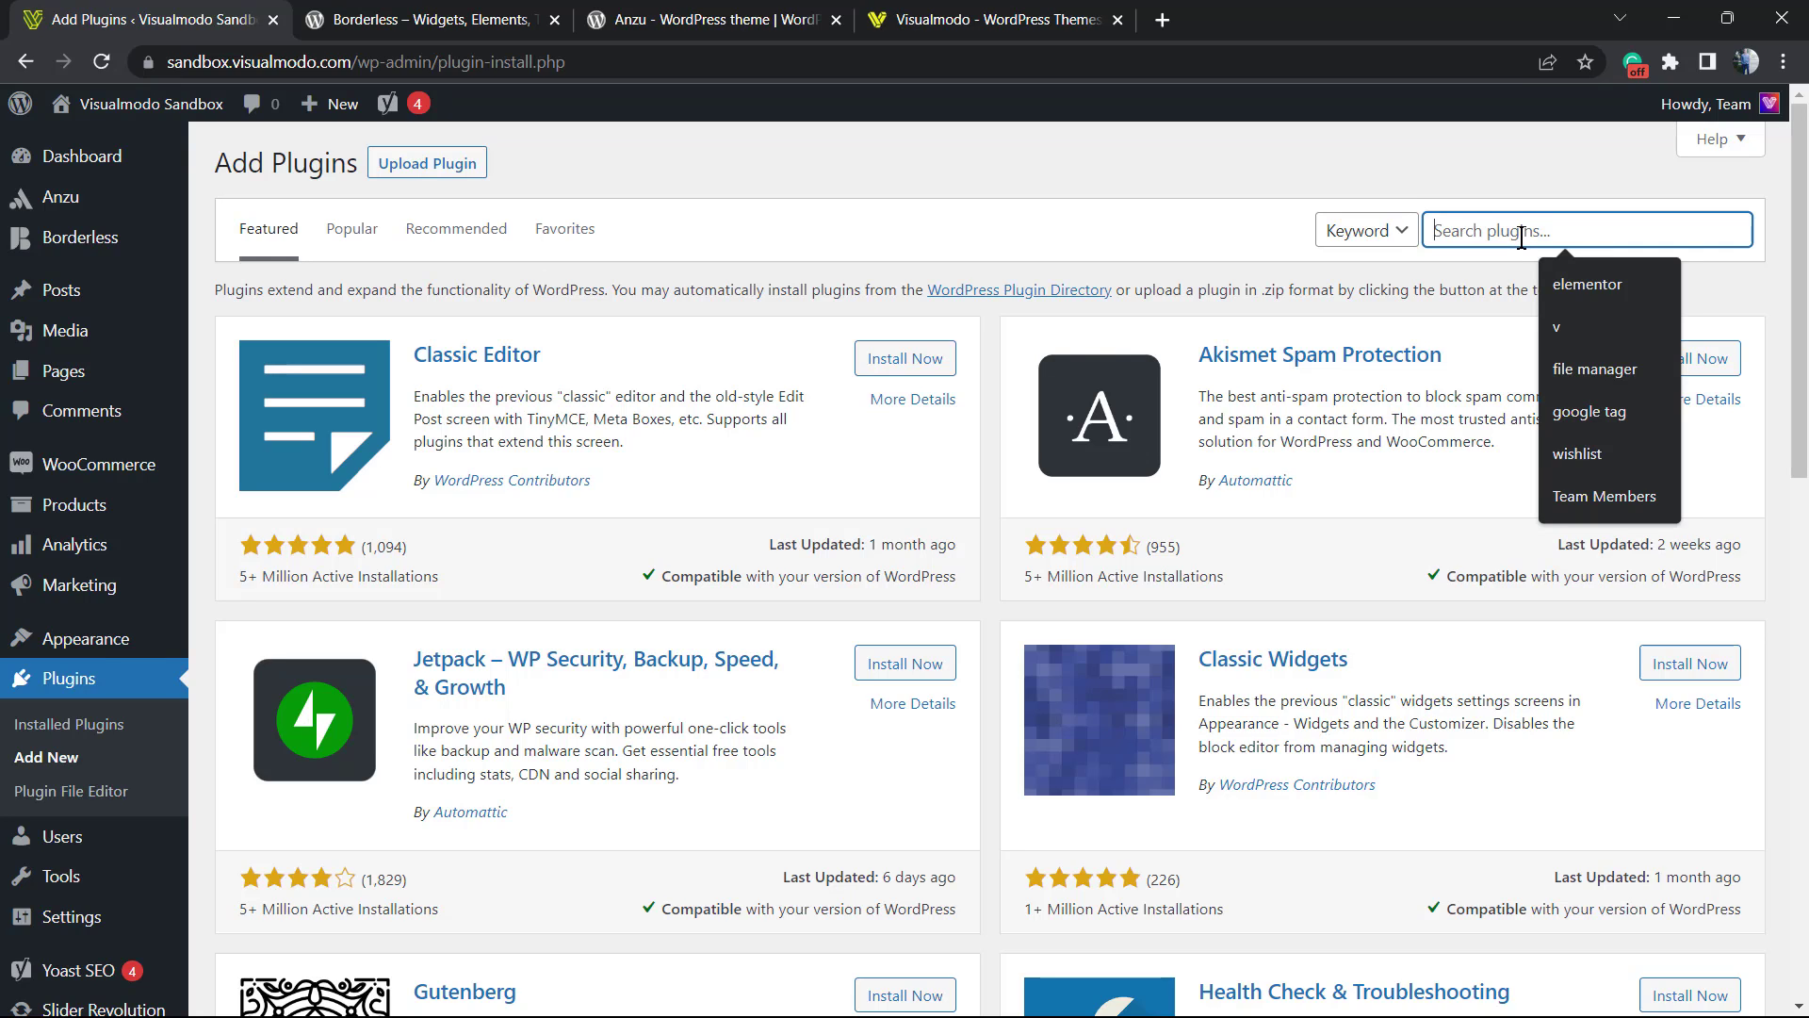
pyautogui.write('wp co')
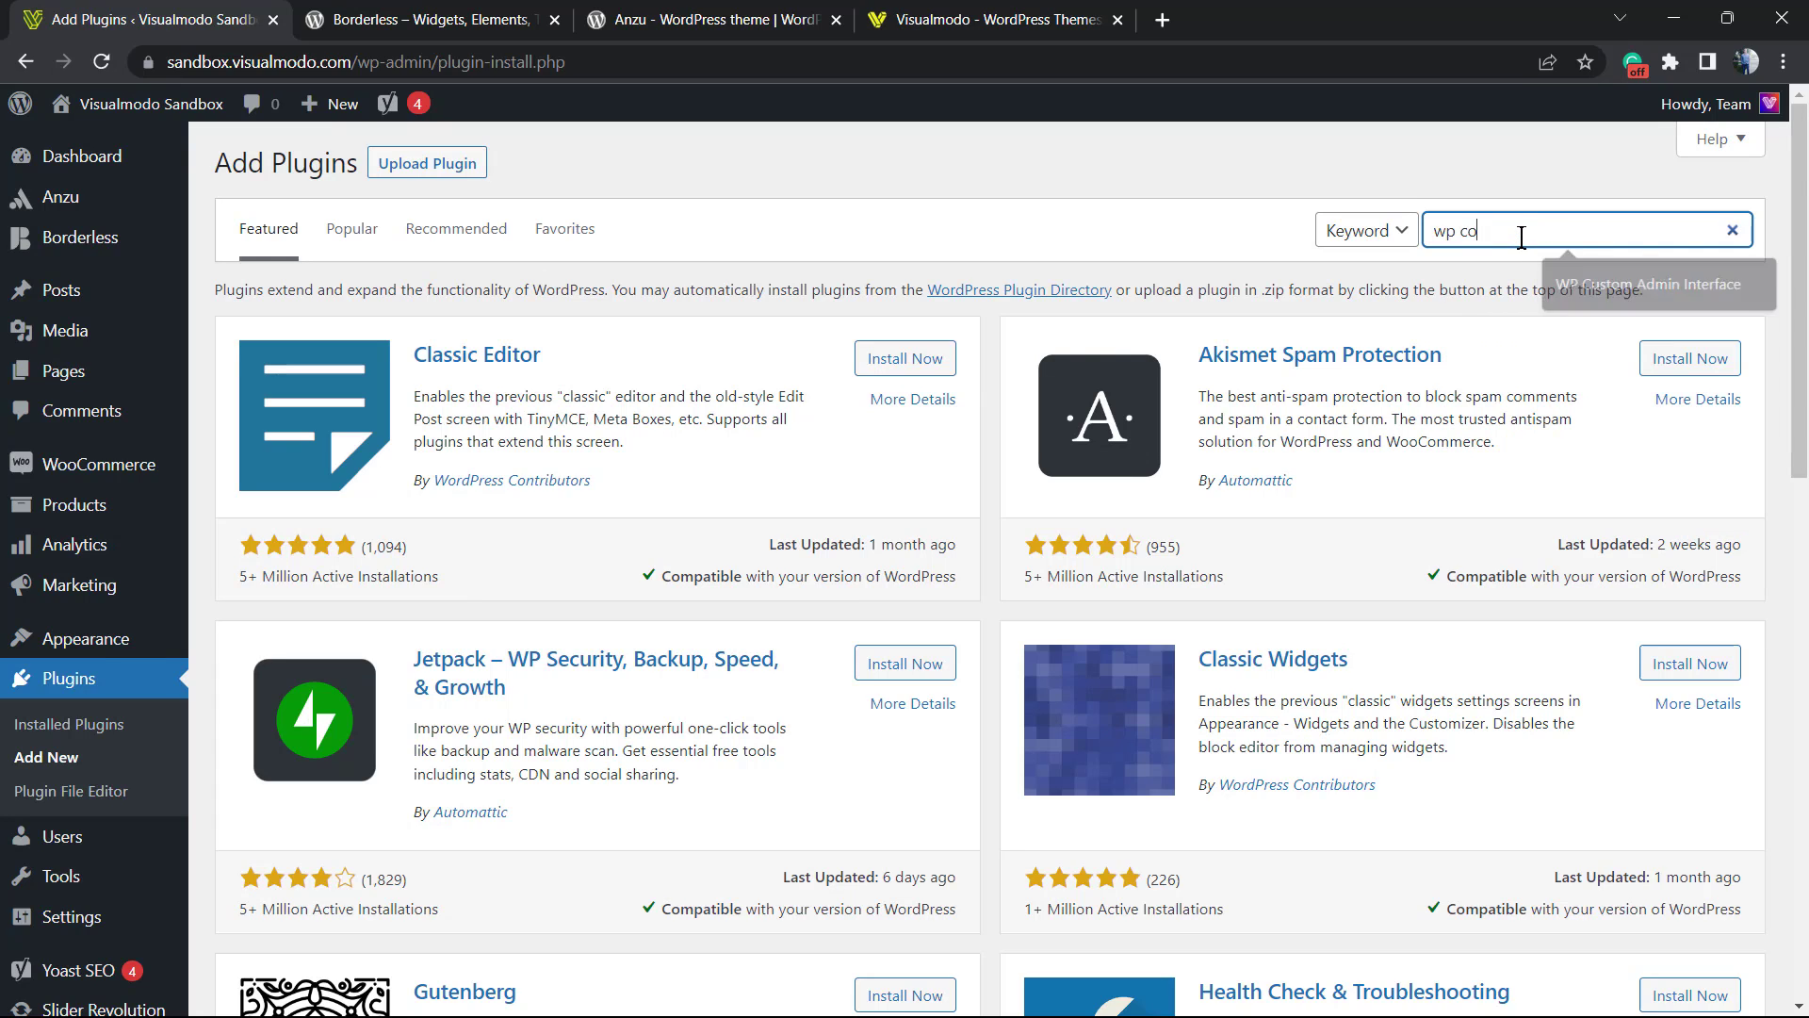
pyautogui.write('de')
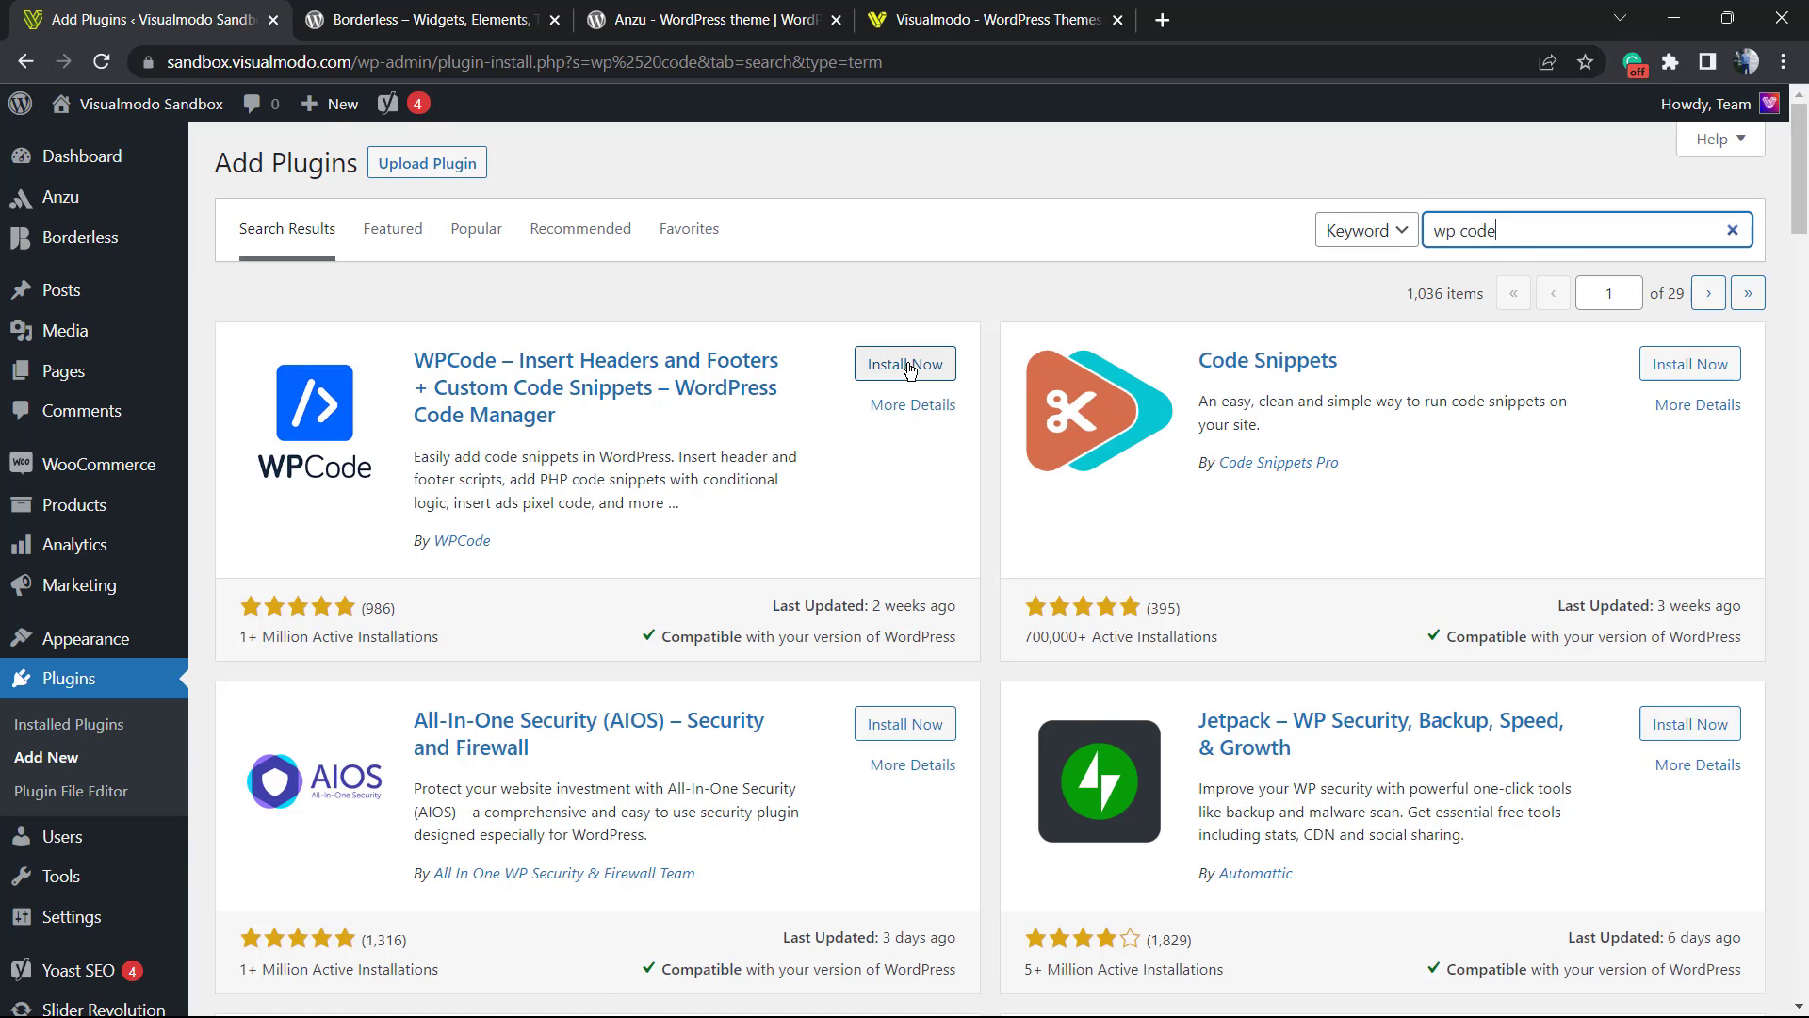
pyautogui.click(931, 366)
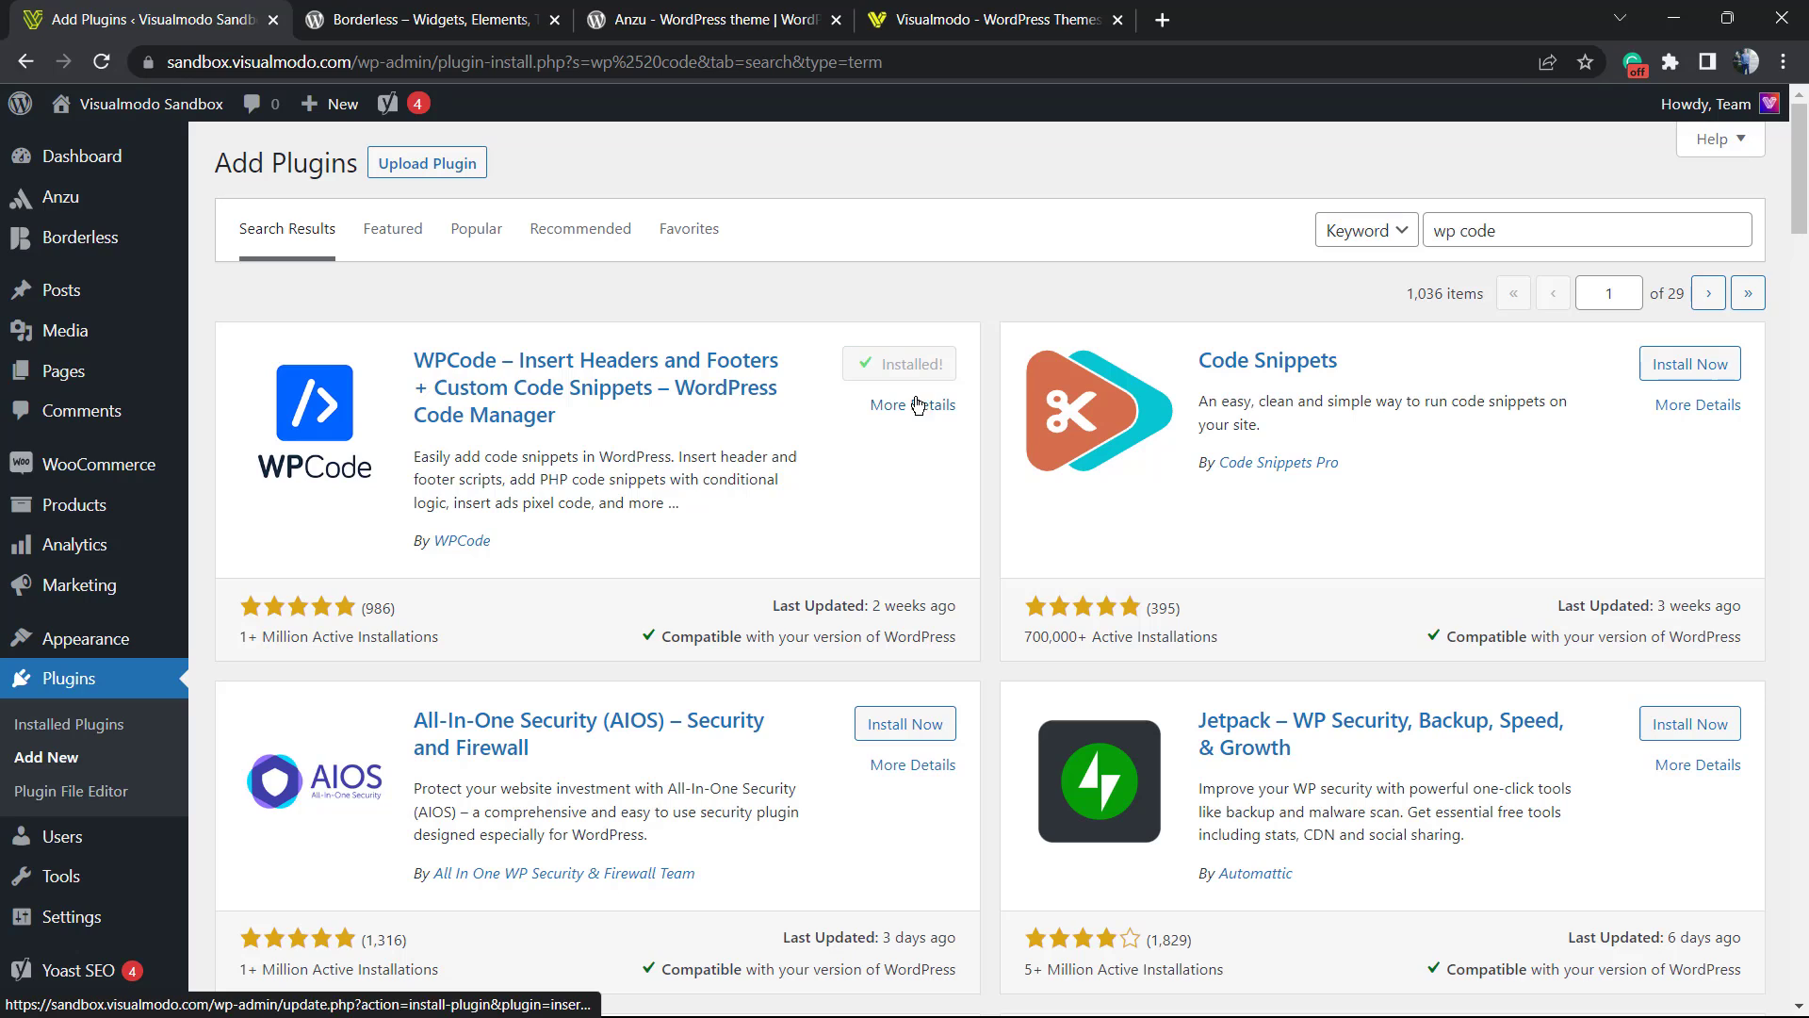
pyautogui.click(915, 369)
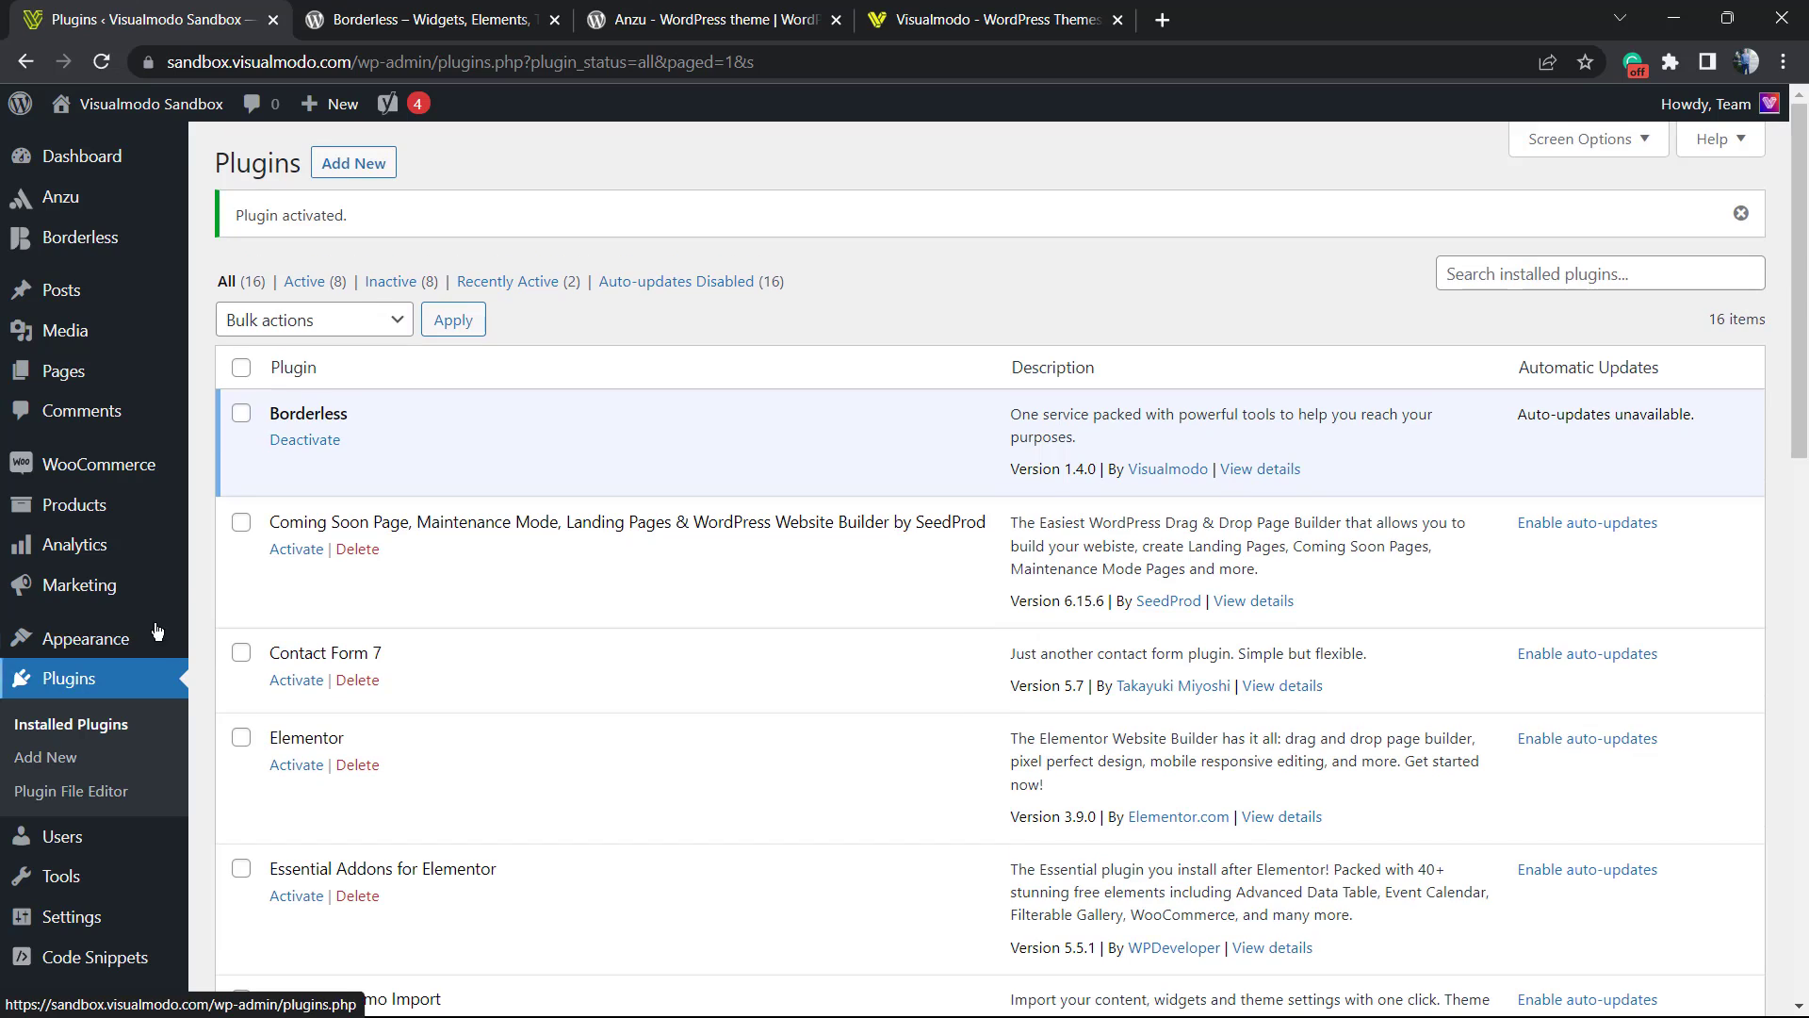
pyautogui.scroll(-1, 91, 634)
pyautogui.scroll(-1, 91, 633)
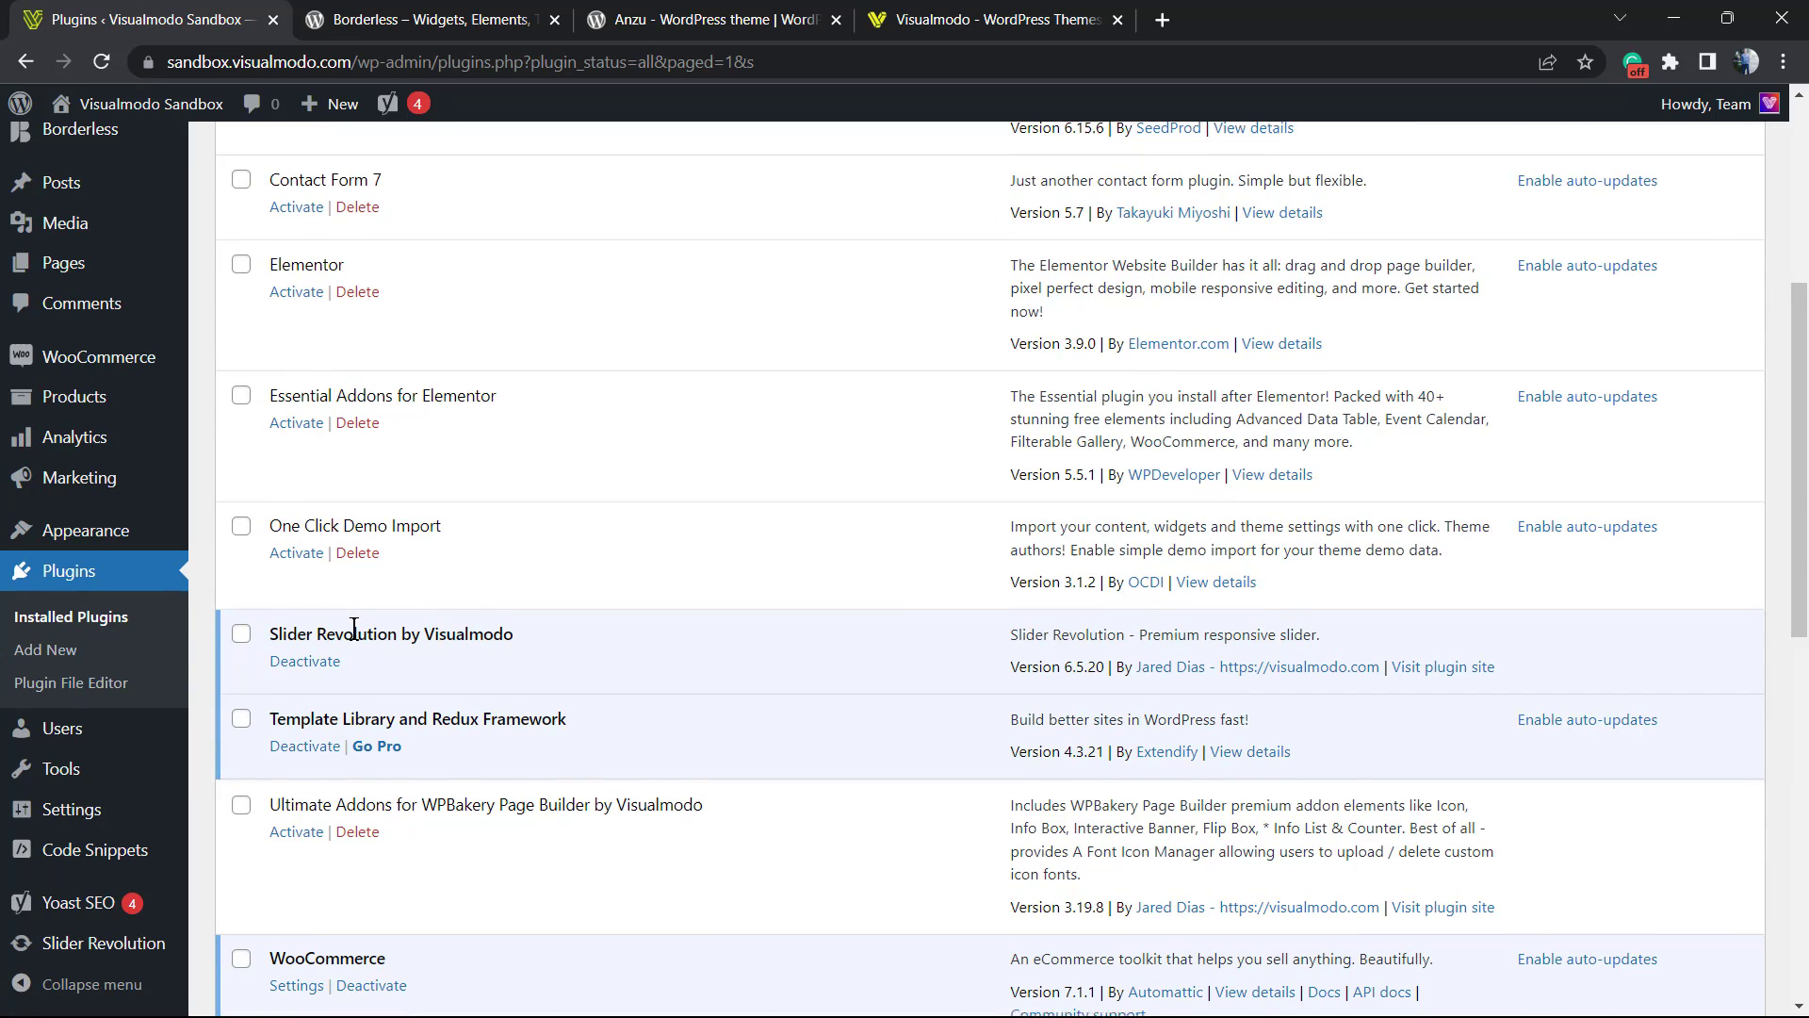
pyautogui.scroll(-4, 356, 630)
pyautogui.scroll(-3, 358, 631)
pyautogui.scroll(-1, 358, 630)
pyautogui.scroll(5, 358, 630)
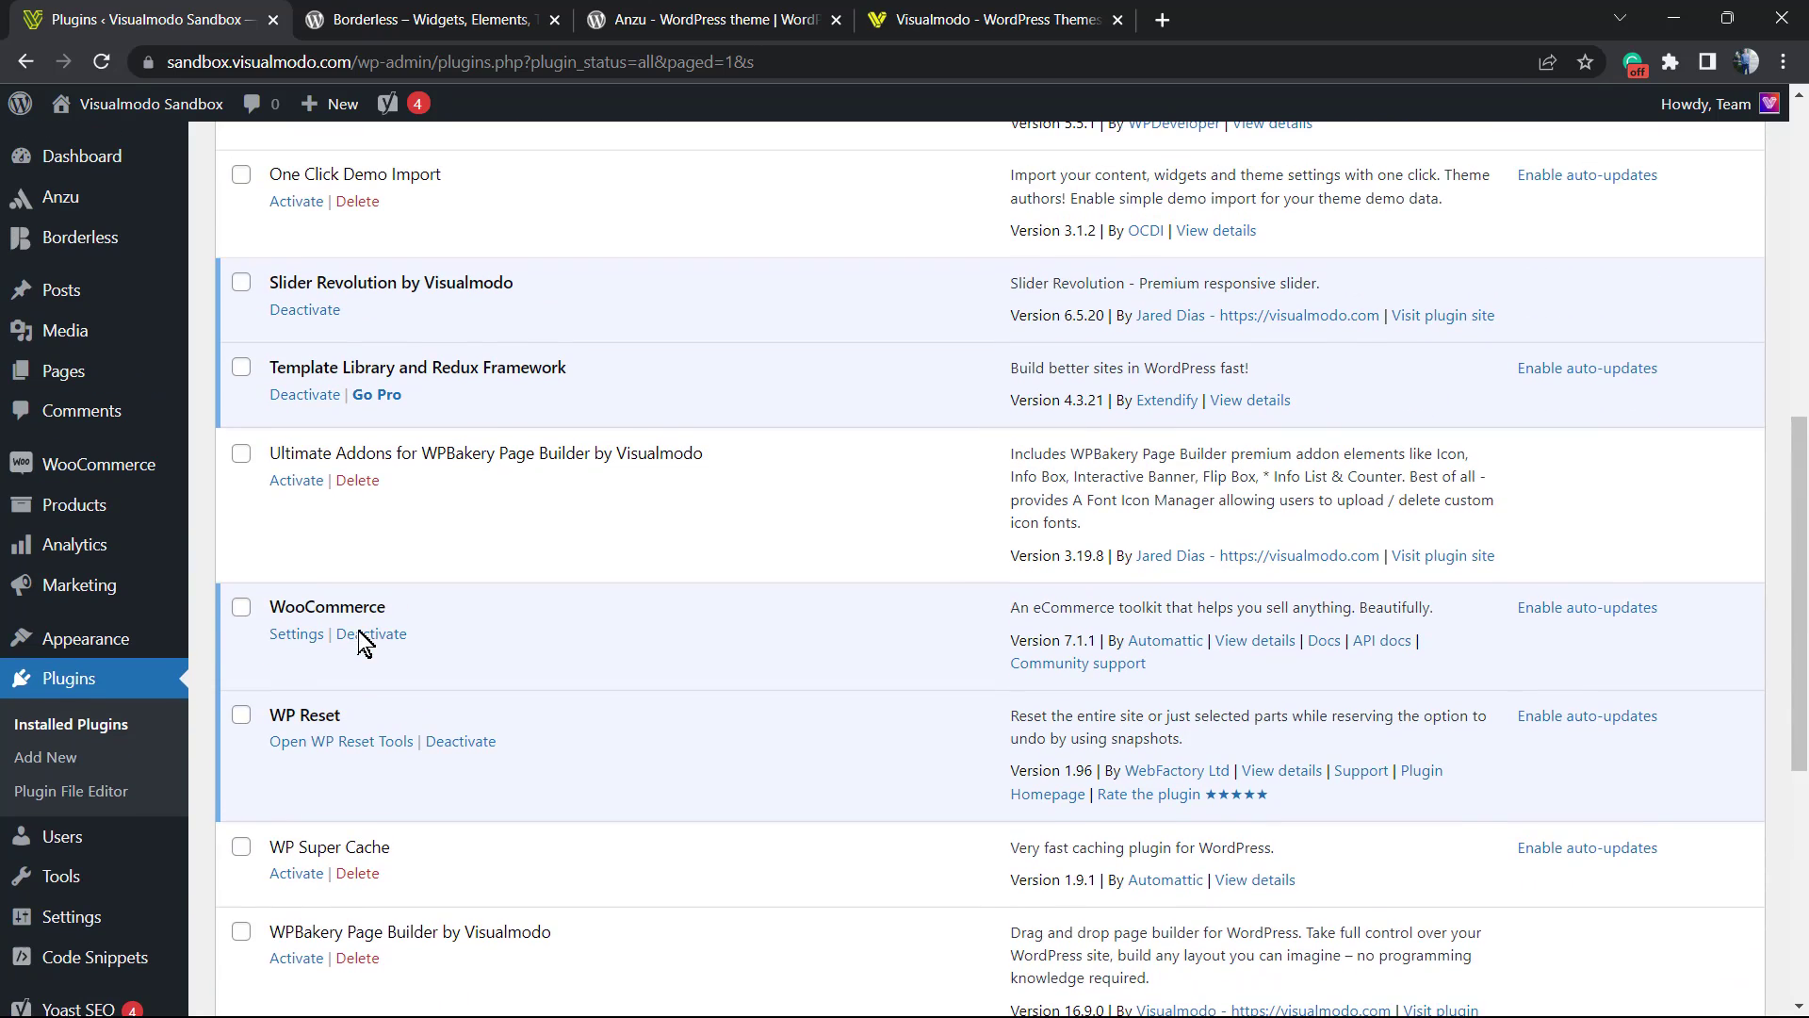
pyautogui.scroll(-1, 66, 651)
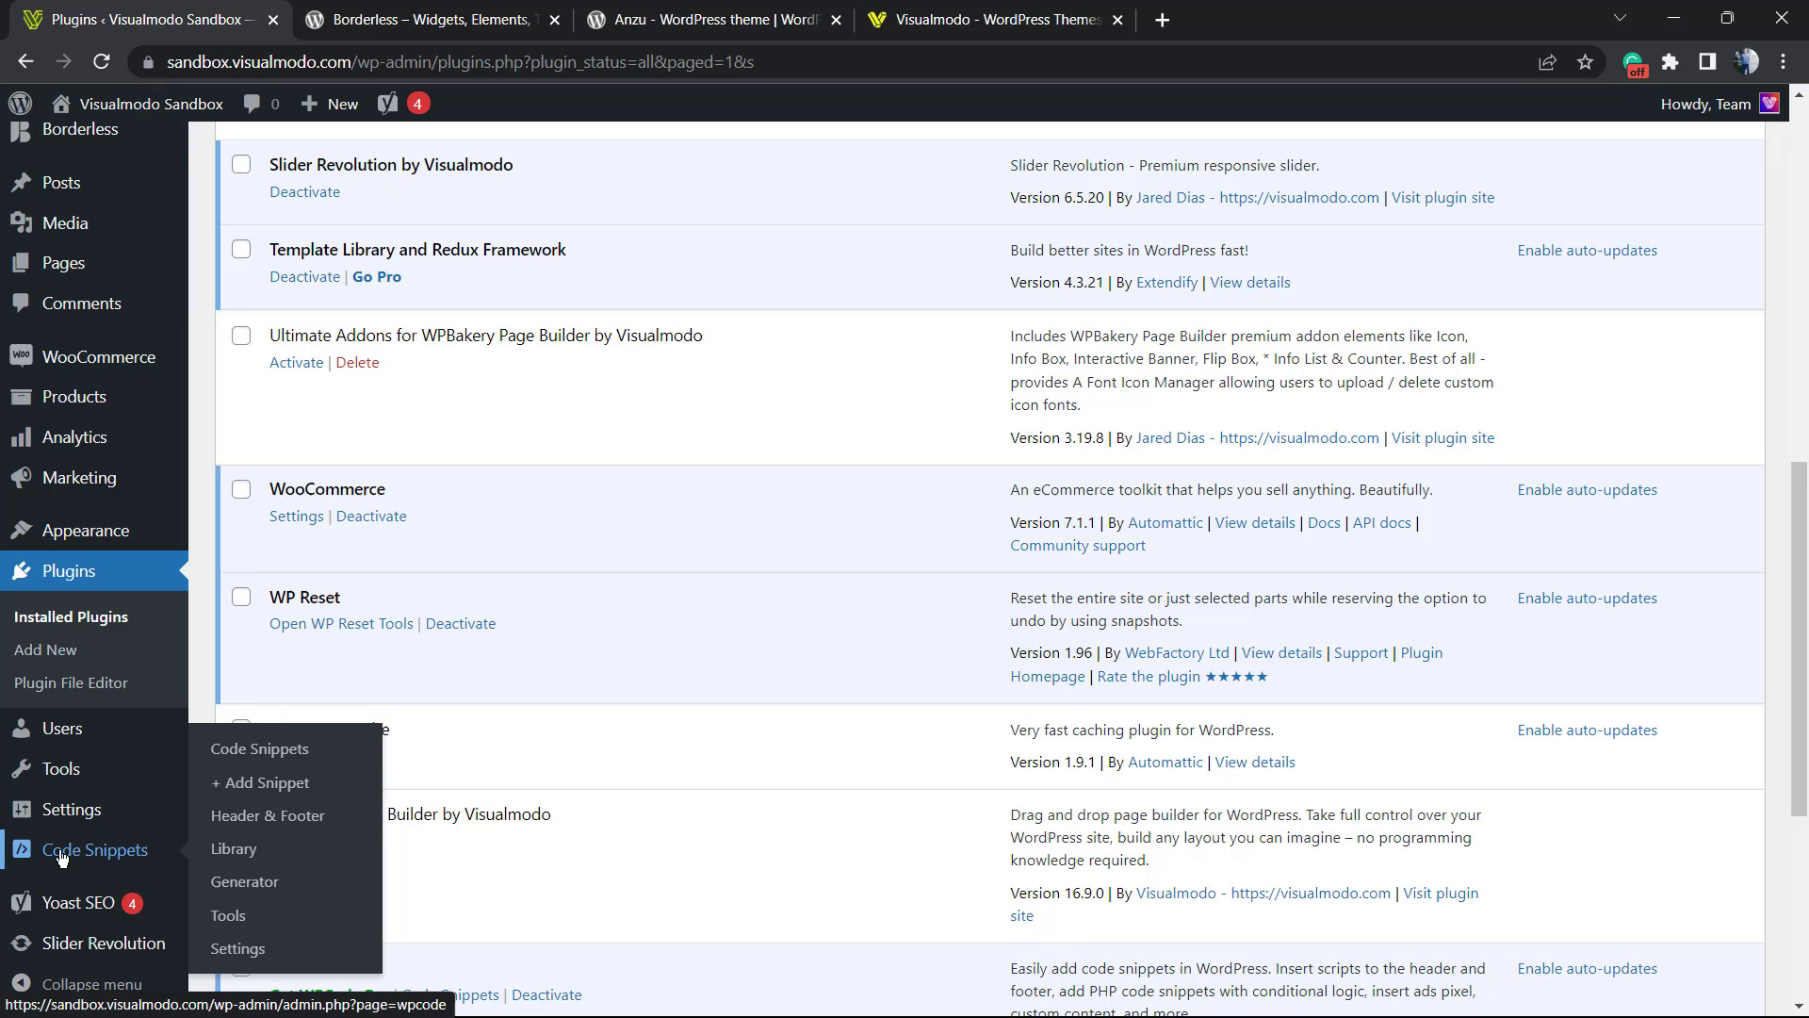
# In WPCode's Add Snippet library, pick 'Use snippet' on the Add Your Custom Code card
pyautogui.moveTo(95, 957)
pyautogui.click(264, 795)
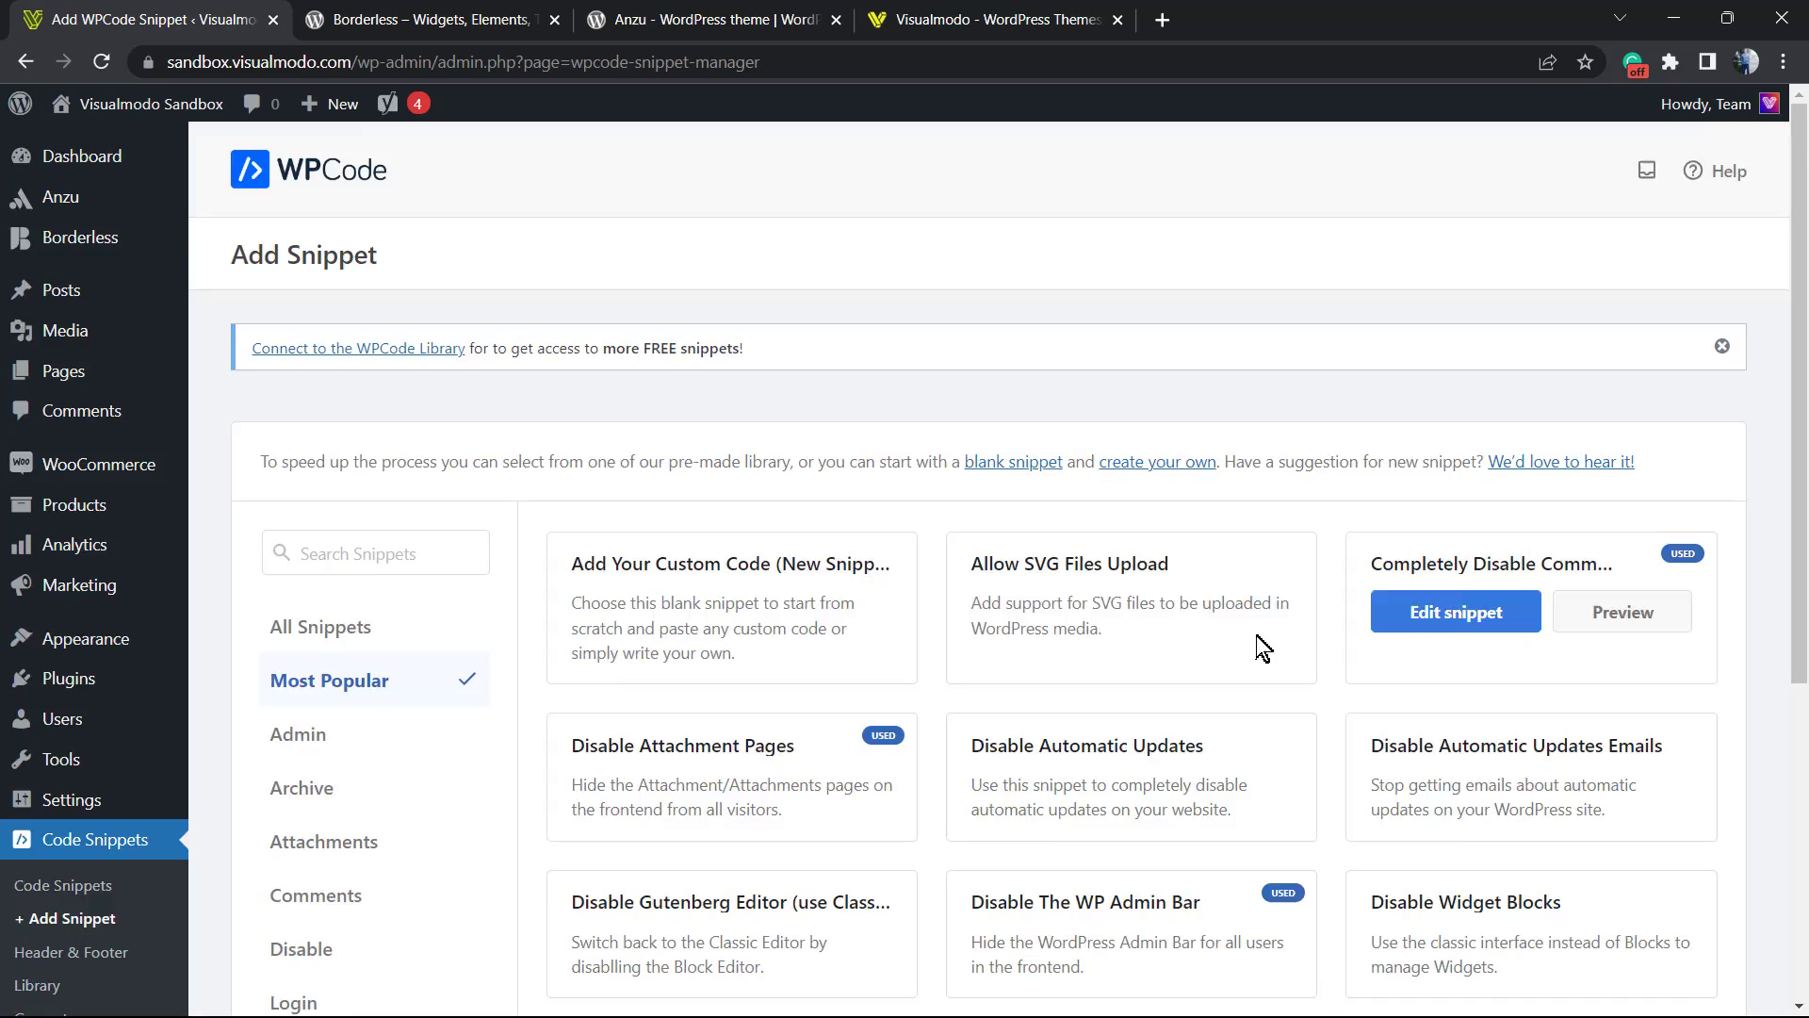
pyautogui.scroll(-5, 1257, 635)
pyautogui.scroll(4, 1285, 796)
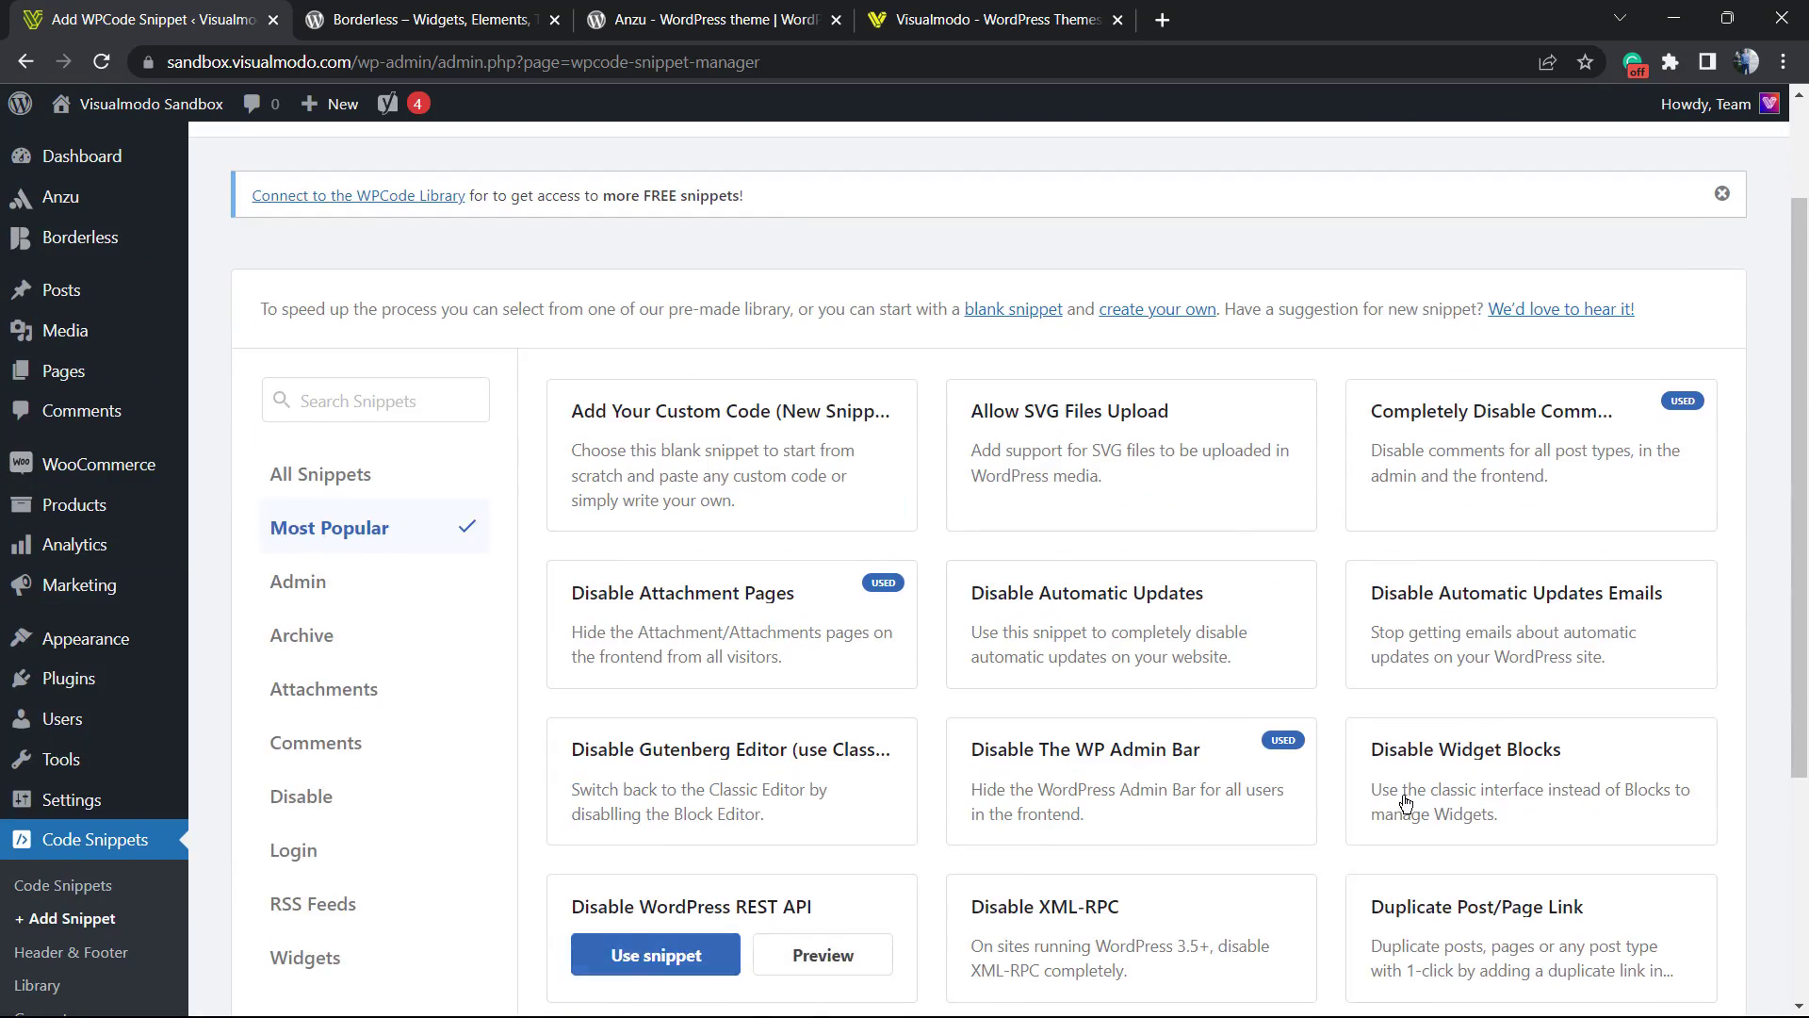
pyautogui.scroll(1, 1177, 772)
pyautogui.scroll(1, 953, 751)
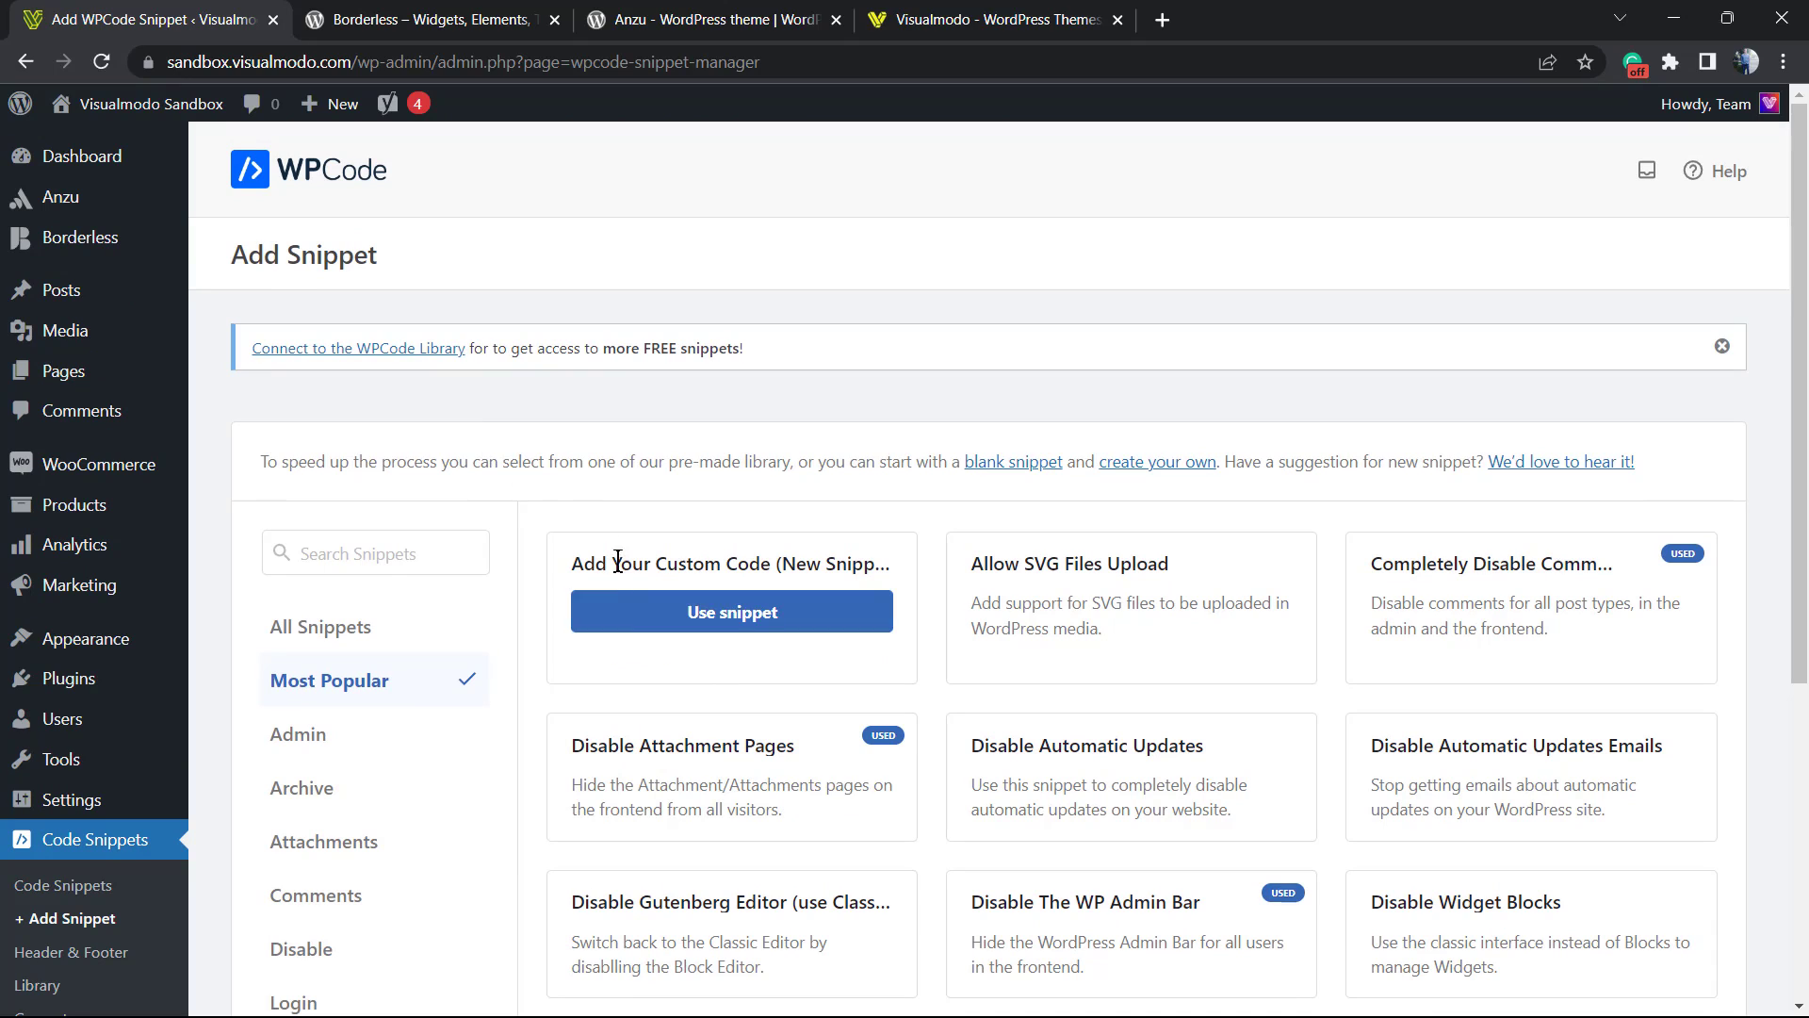
pyautogui.moveTo(731, 455)
pyautogui.click(726, 628)
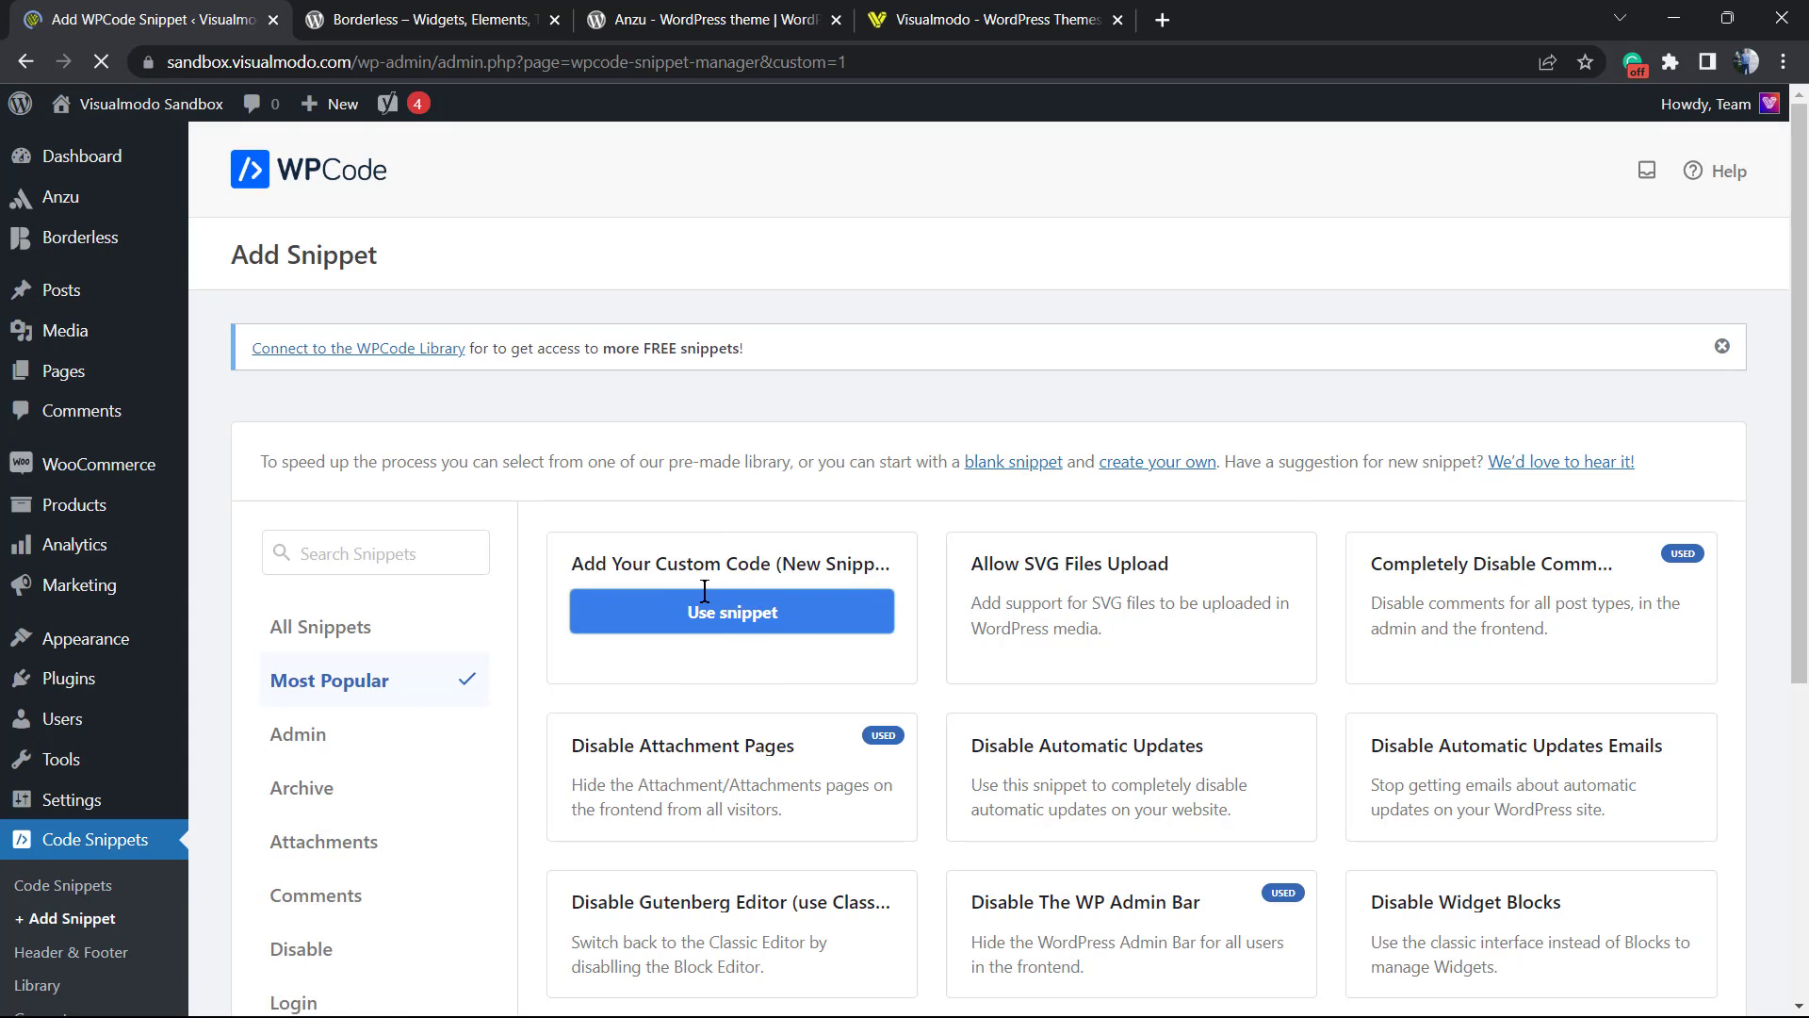
# Title the new snippet 'Remove Default Sitemap', undoing a stray paste into the title
pyautogui.click(454, 454)
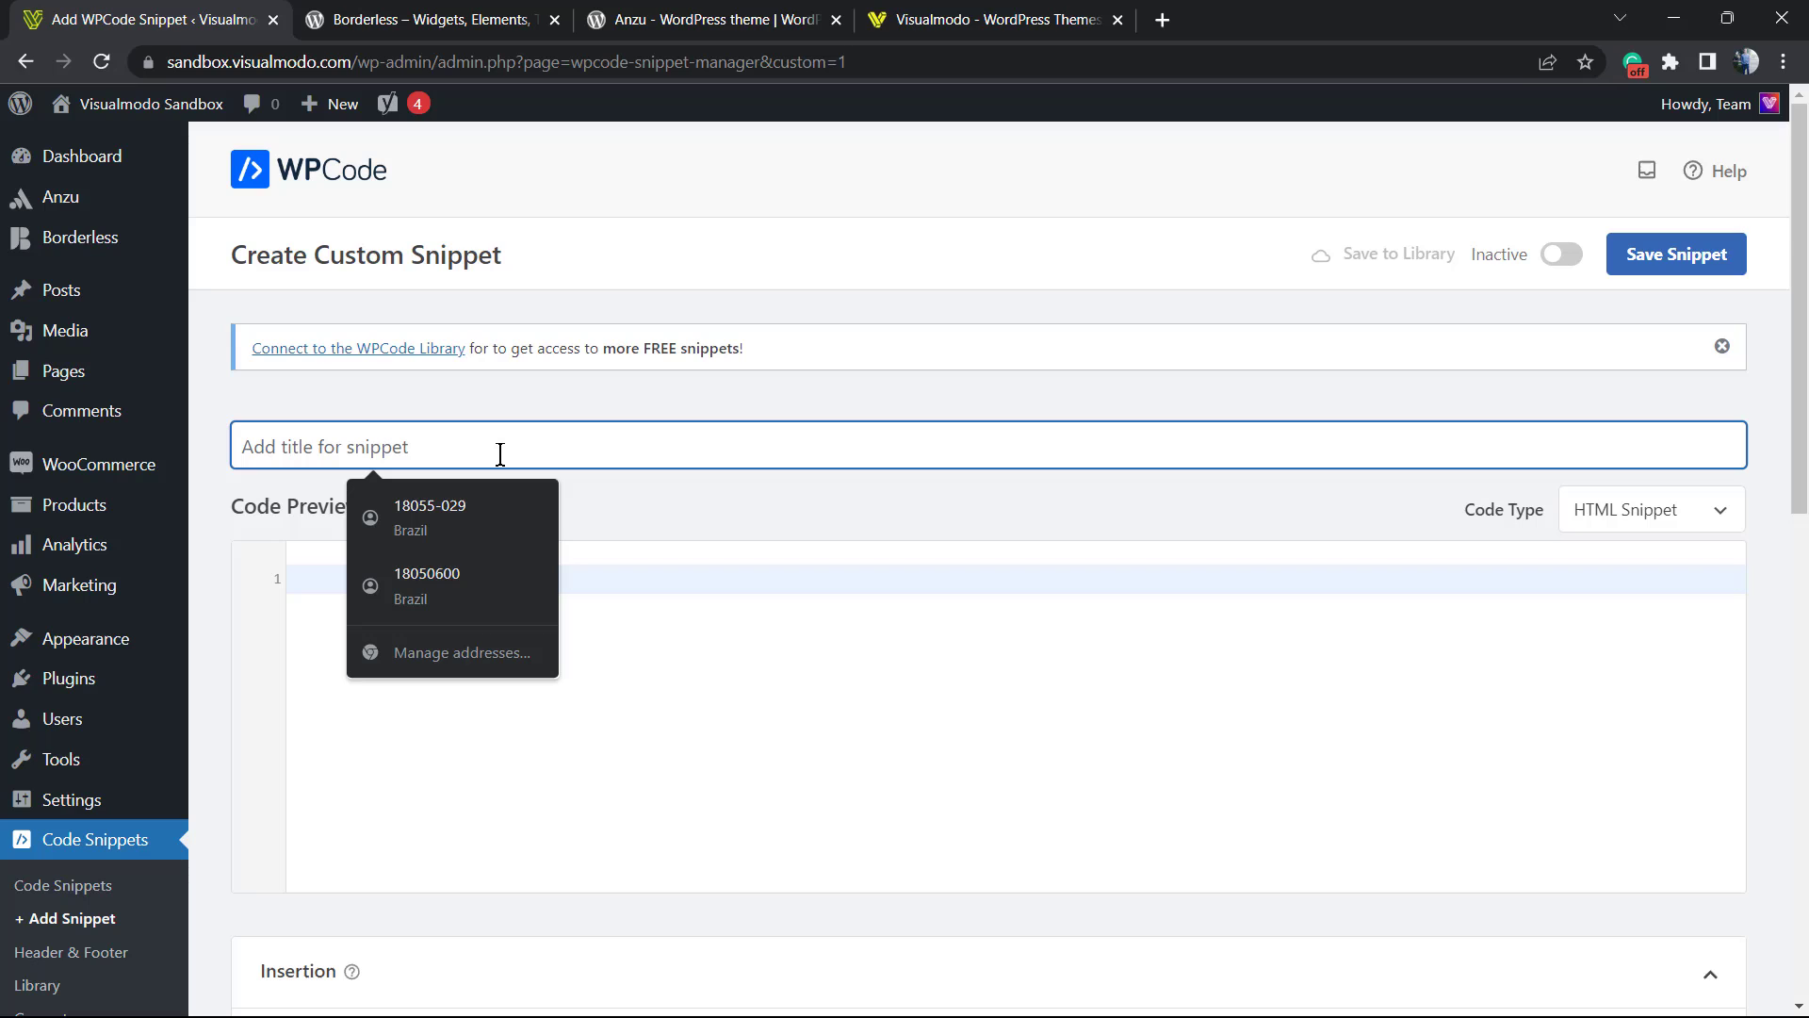
pyautogui.write('Rem')
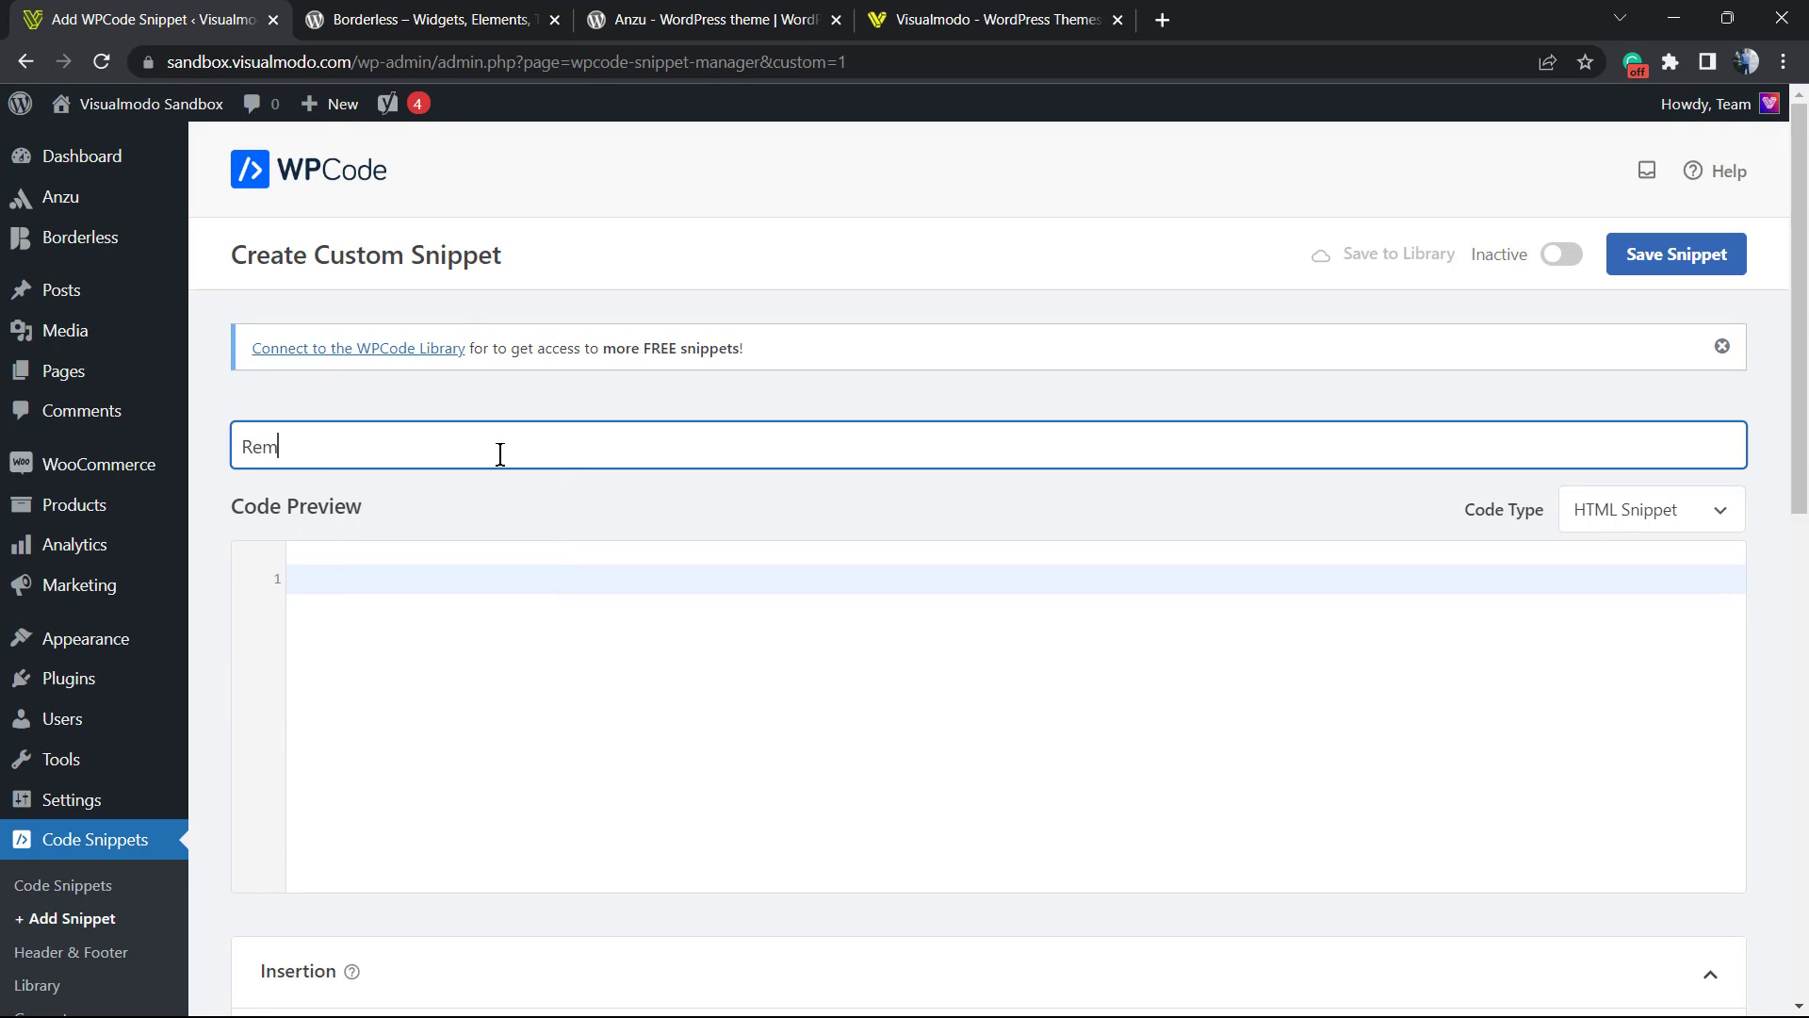
pyautogui.write('ove ')
pyautogui.write('Default ')
pyautogui.write('Sit')
pyautogui.write('emap')
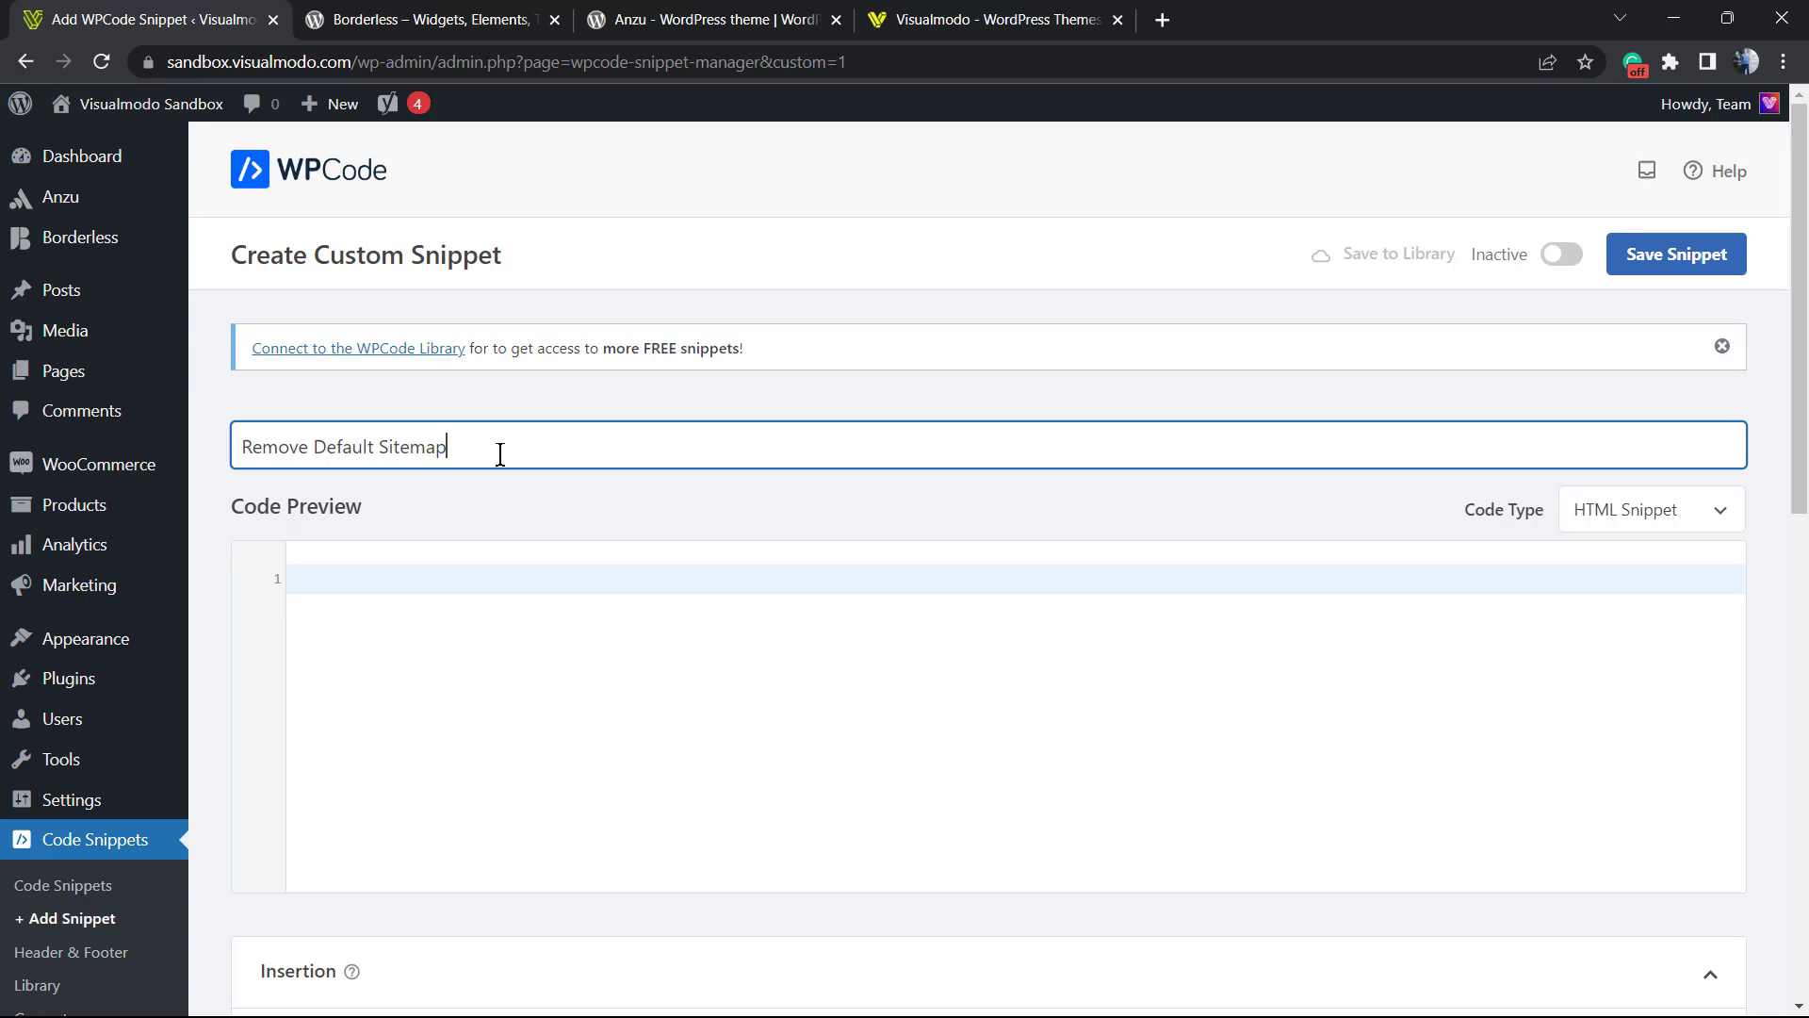
pyautogui.write("add_filter( 'wp_sitemaps_enabled', '__return_false' );")
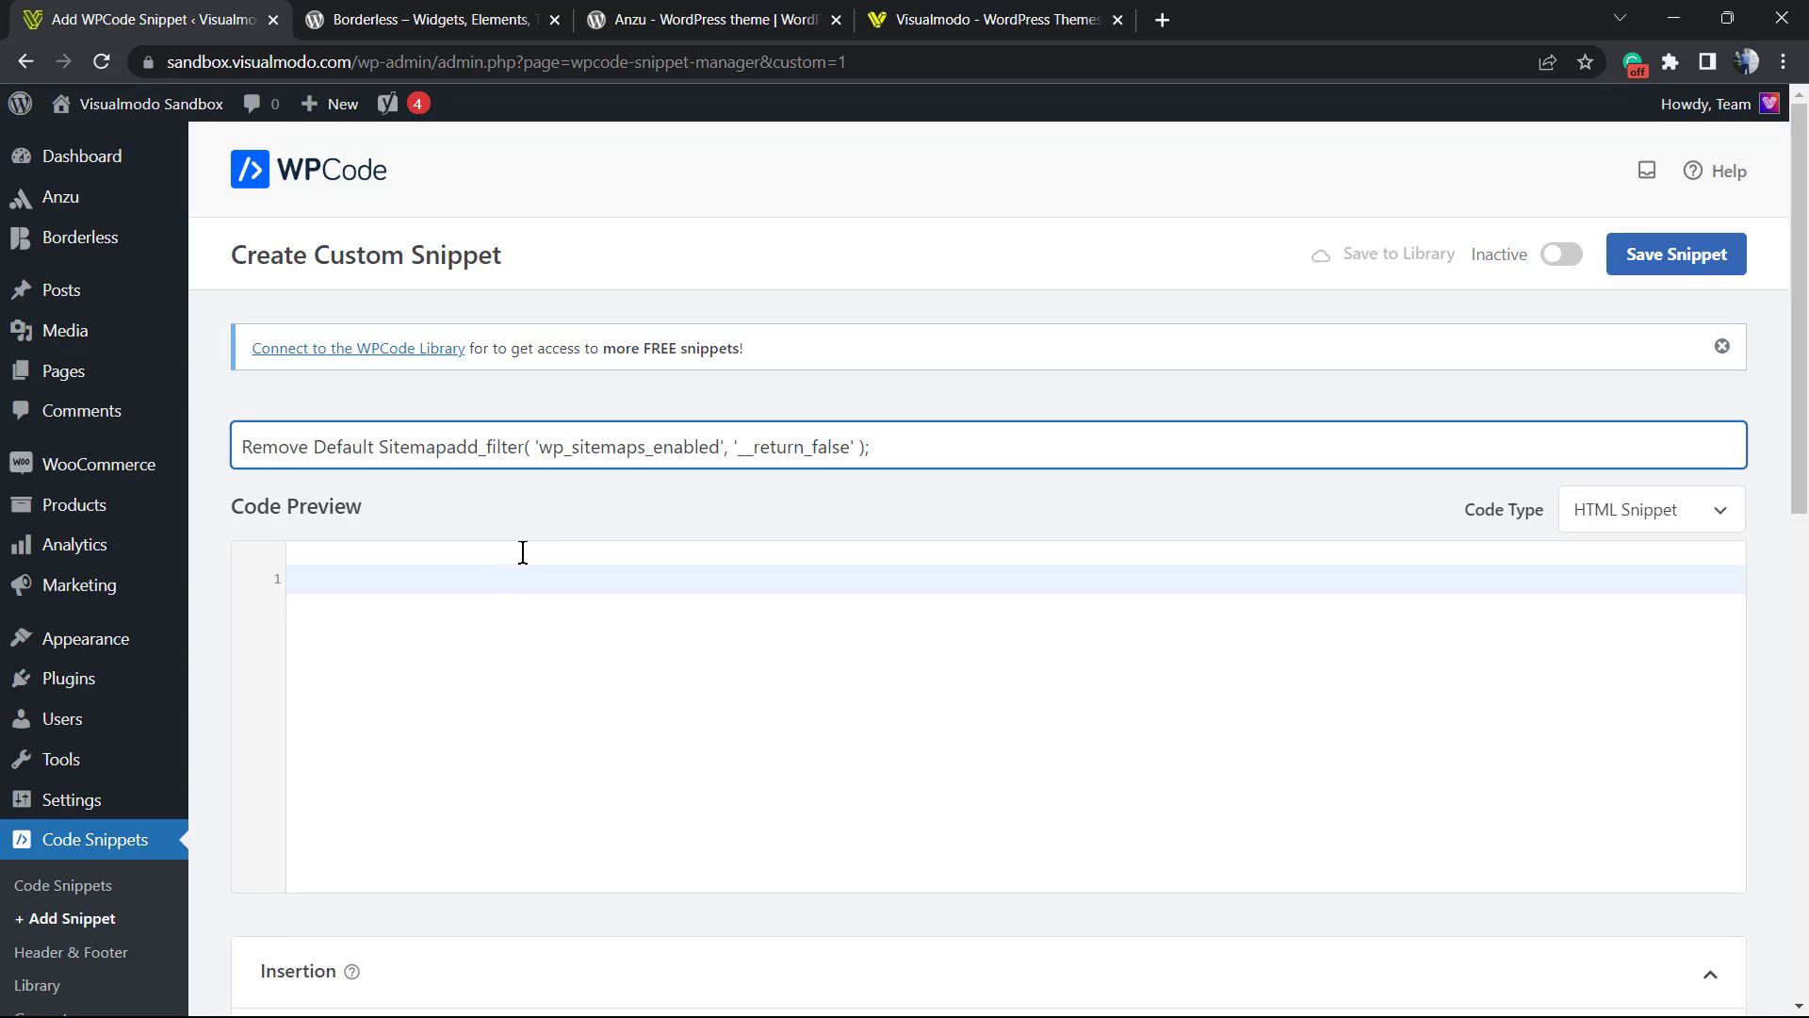
pyautogui.hotkey('ctrl', 'z')
# Paste add_filter( 'wp_sitemaps_enabled', '__return_false' ); into the code editor and check the line
pyautogui.click(412, 584)
pyautogui.write("add_filter( 'wp_sitemaps_enabled', '__return_false' );")
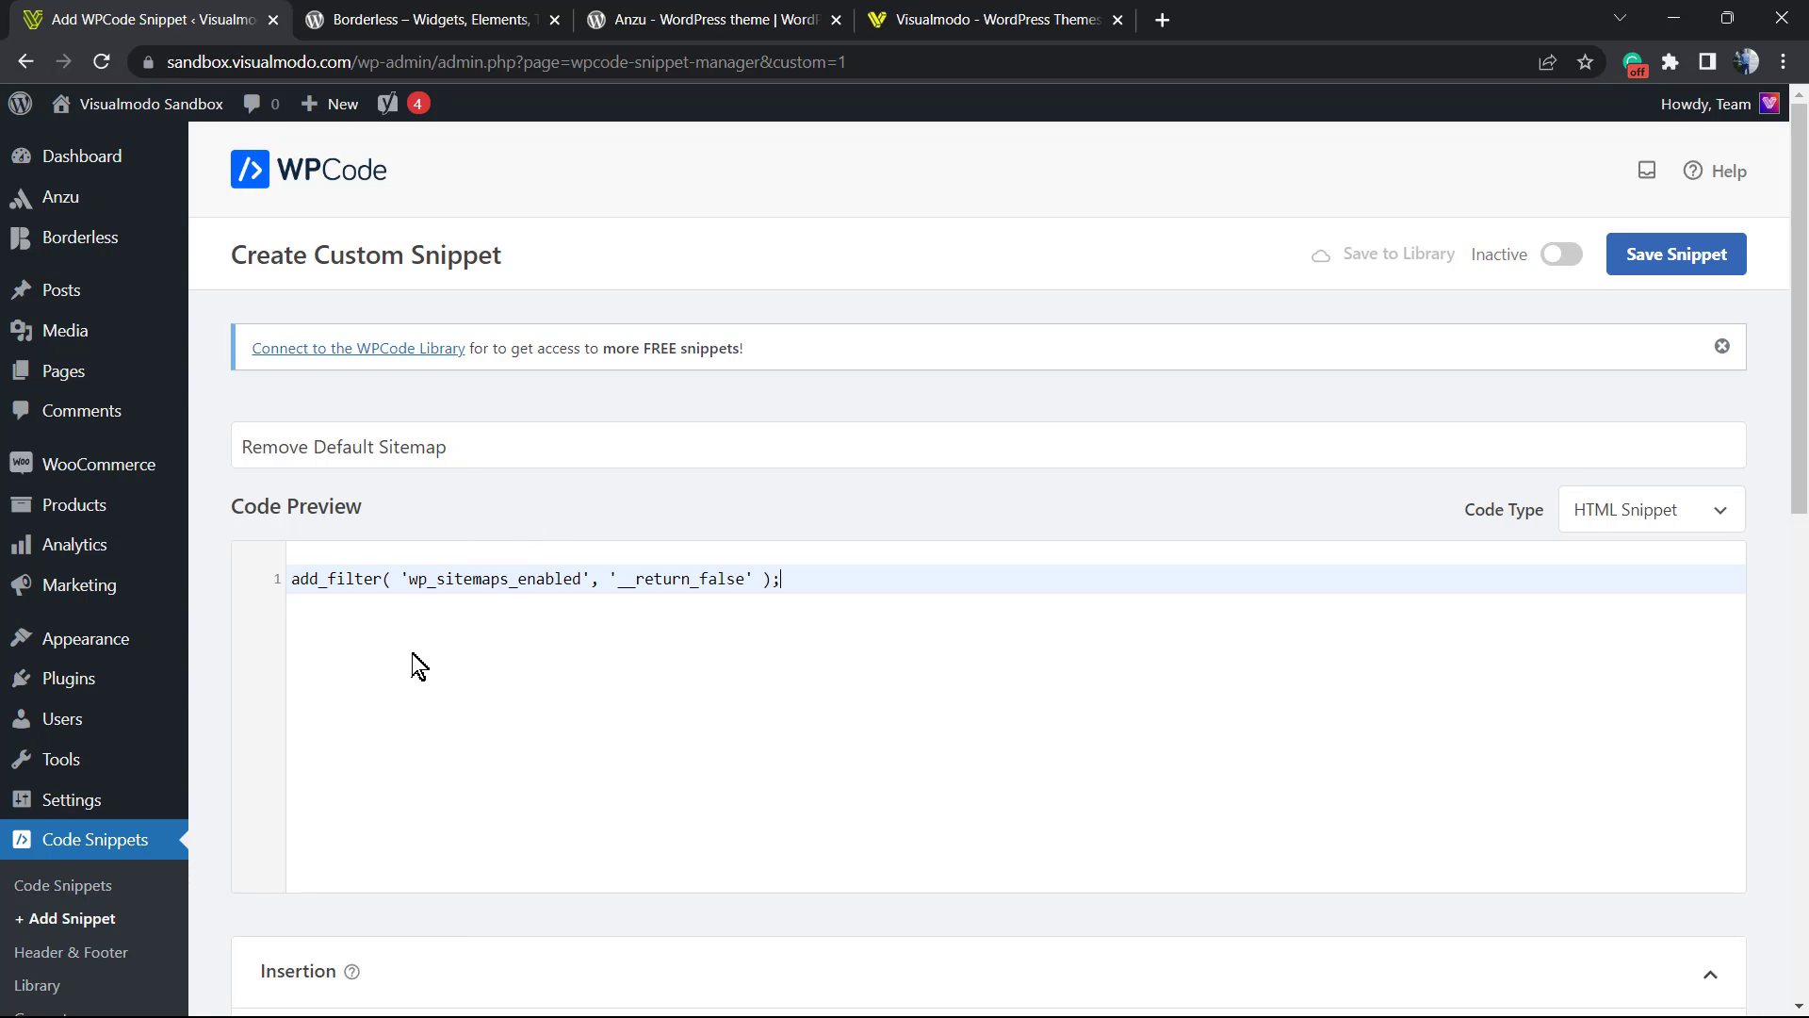
pyautogui.scroll(-3, 452, 687)
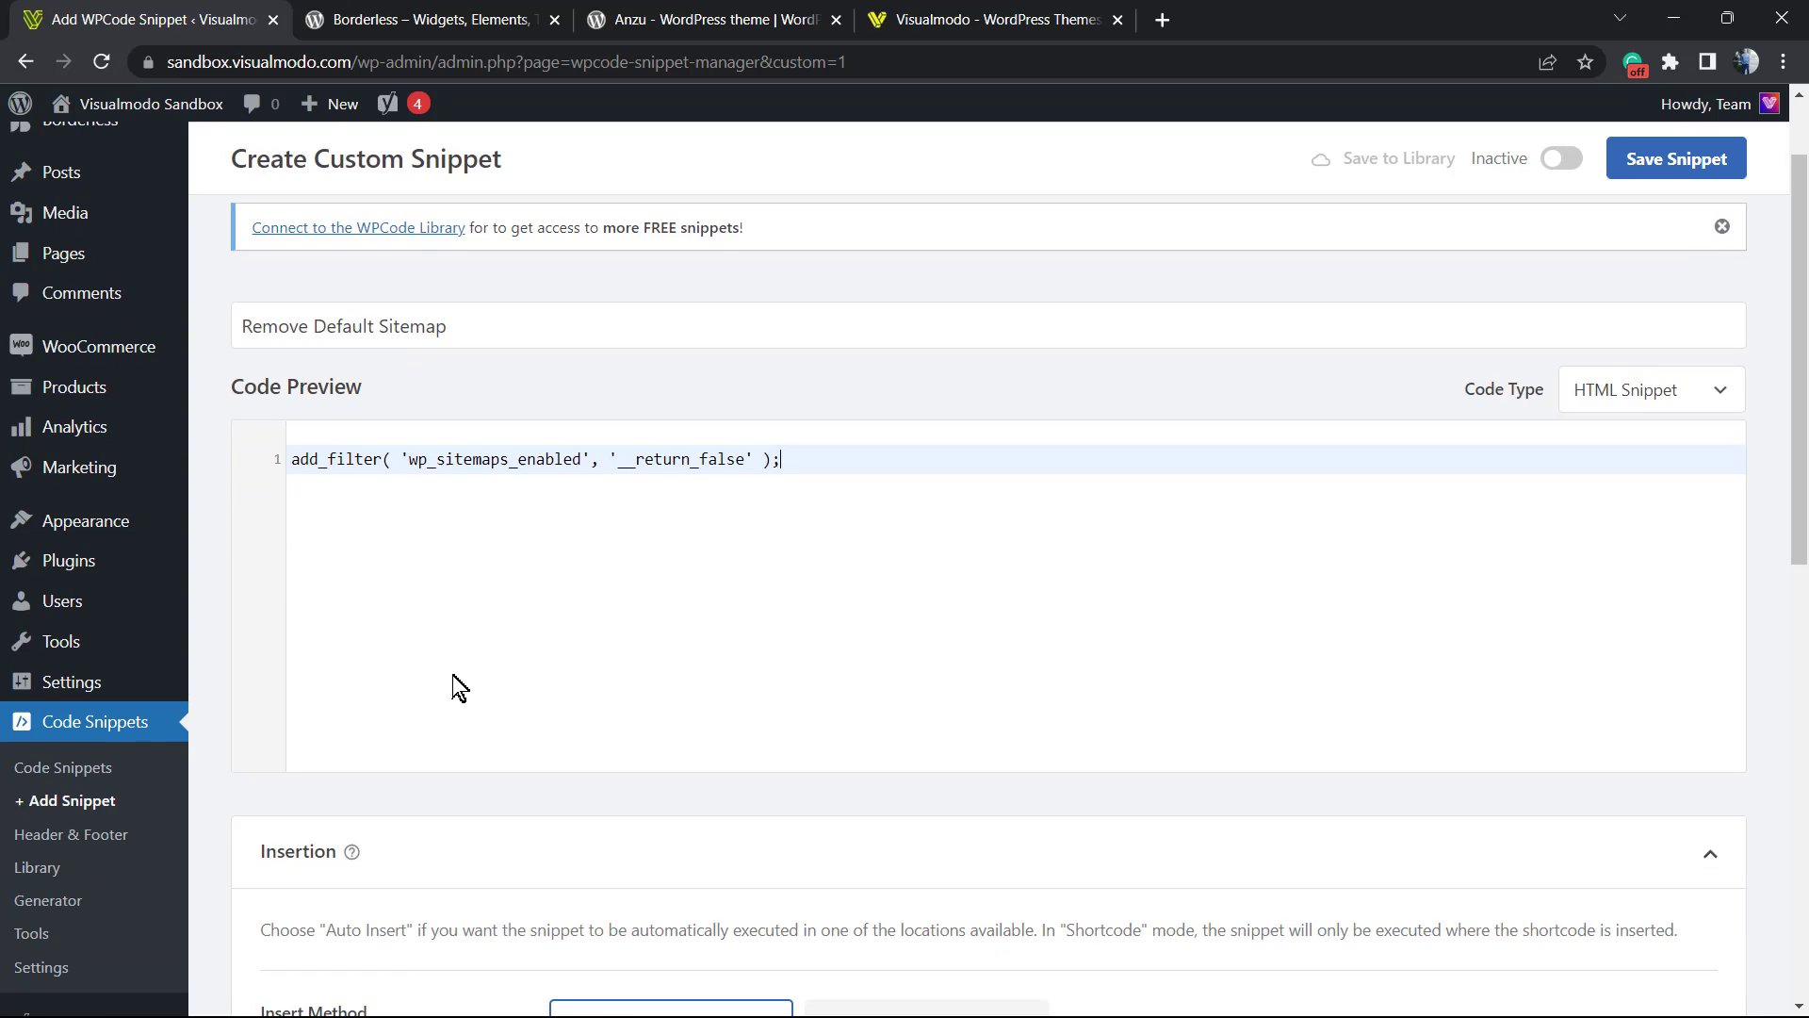
pyautogui.scroll(3, 565, 603)
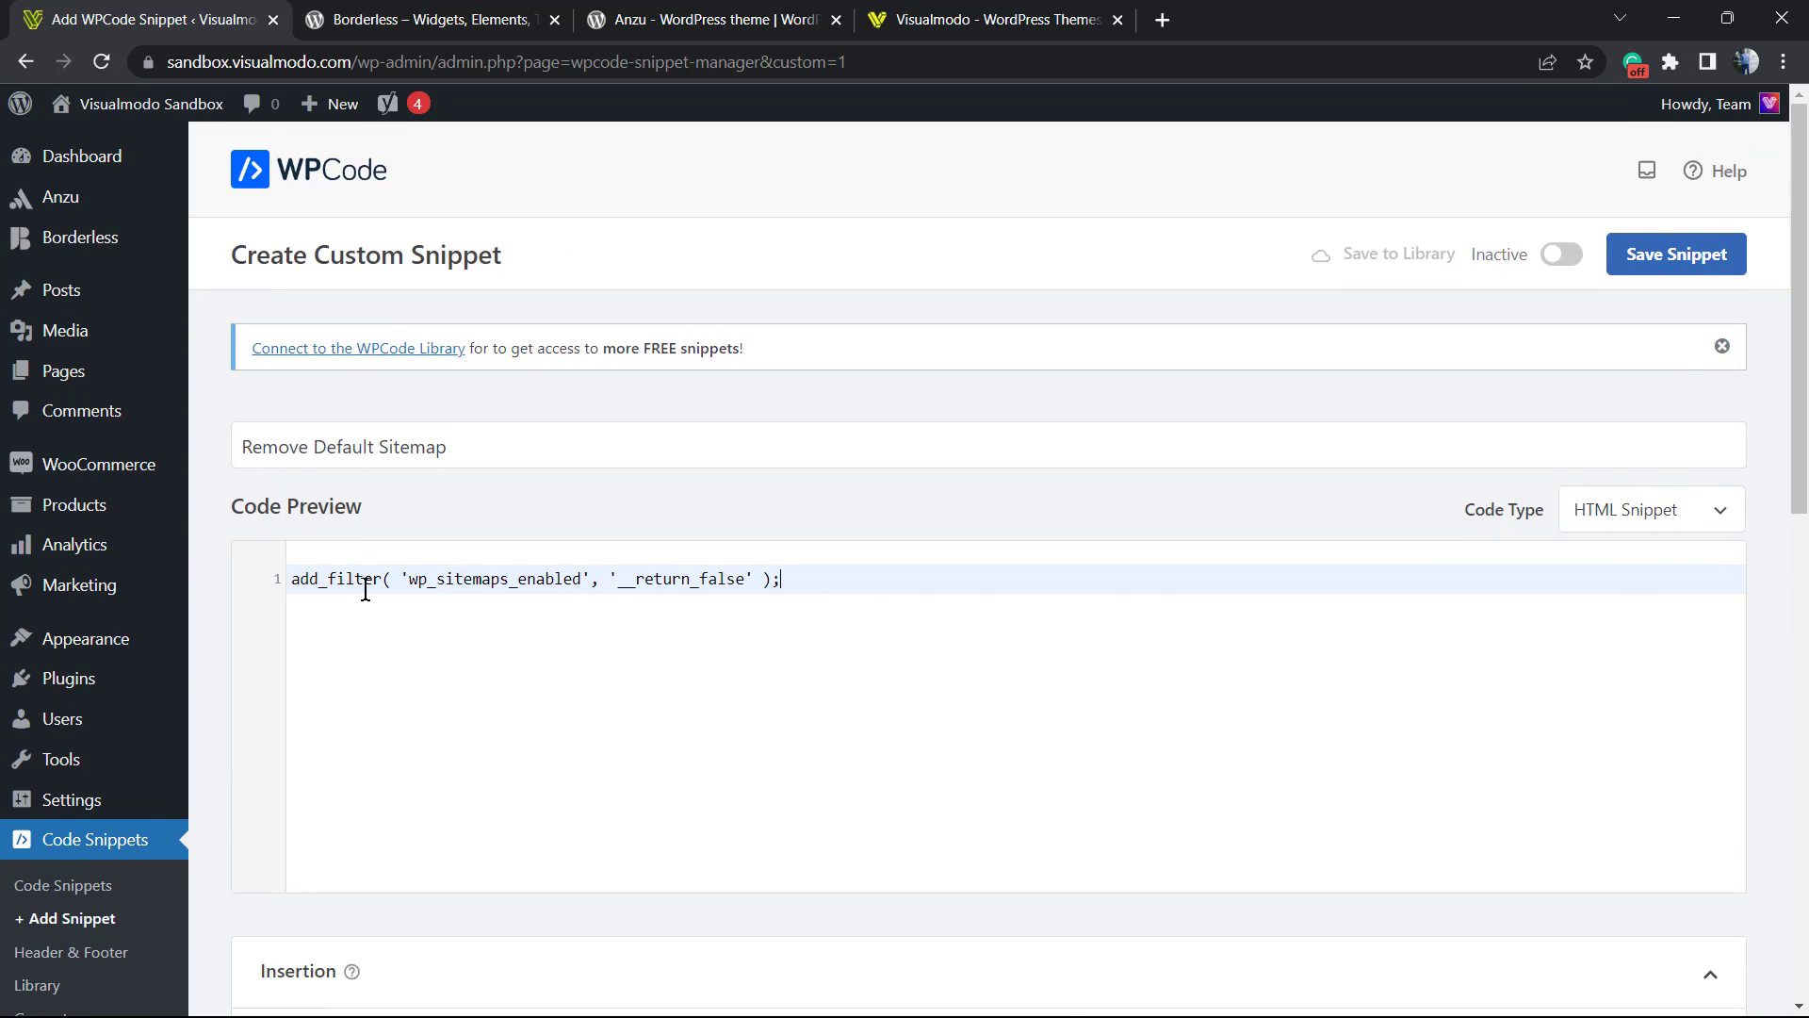
pyautogui.hotkey('ctrl', 'a')
pyautogui.moveTo(401, 578); pyautogui.dragTo(780, 580)
pyautogui.click(791, 582)
pyautogui.click(786, 580)
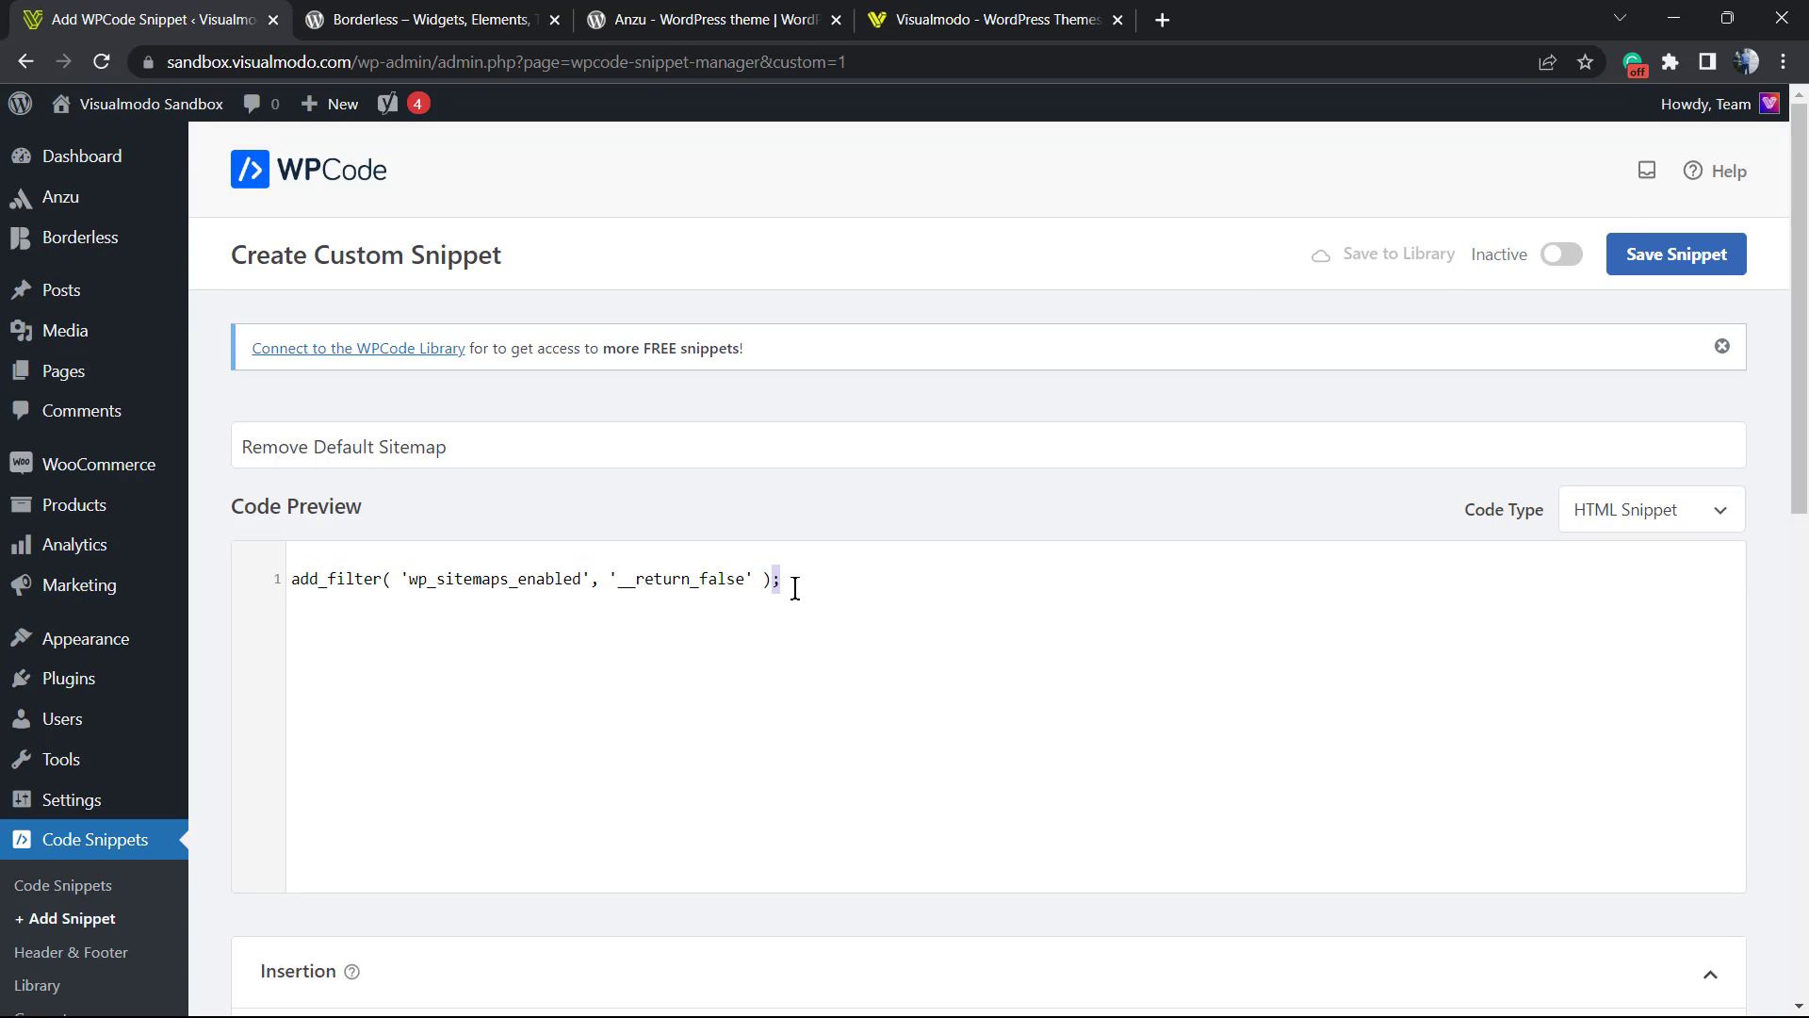
pyautogui.click(789, 584)
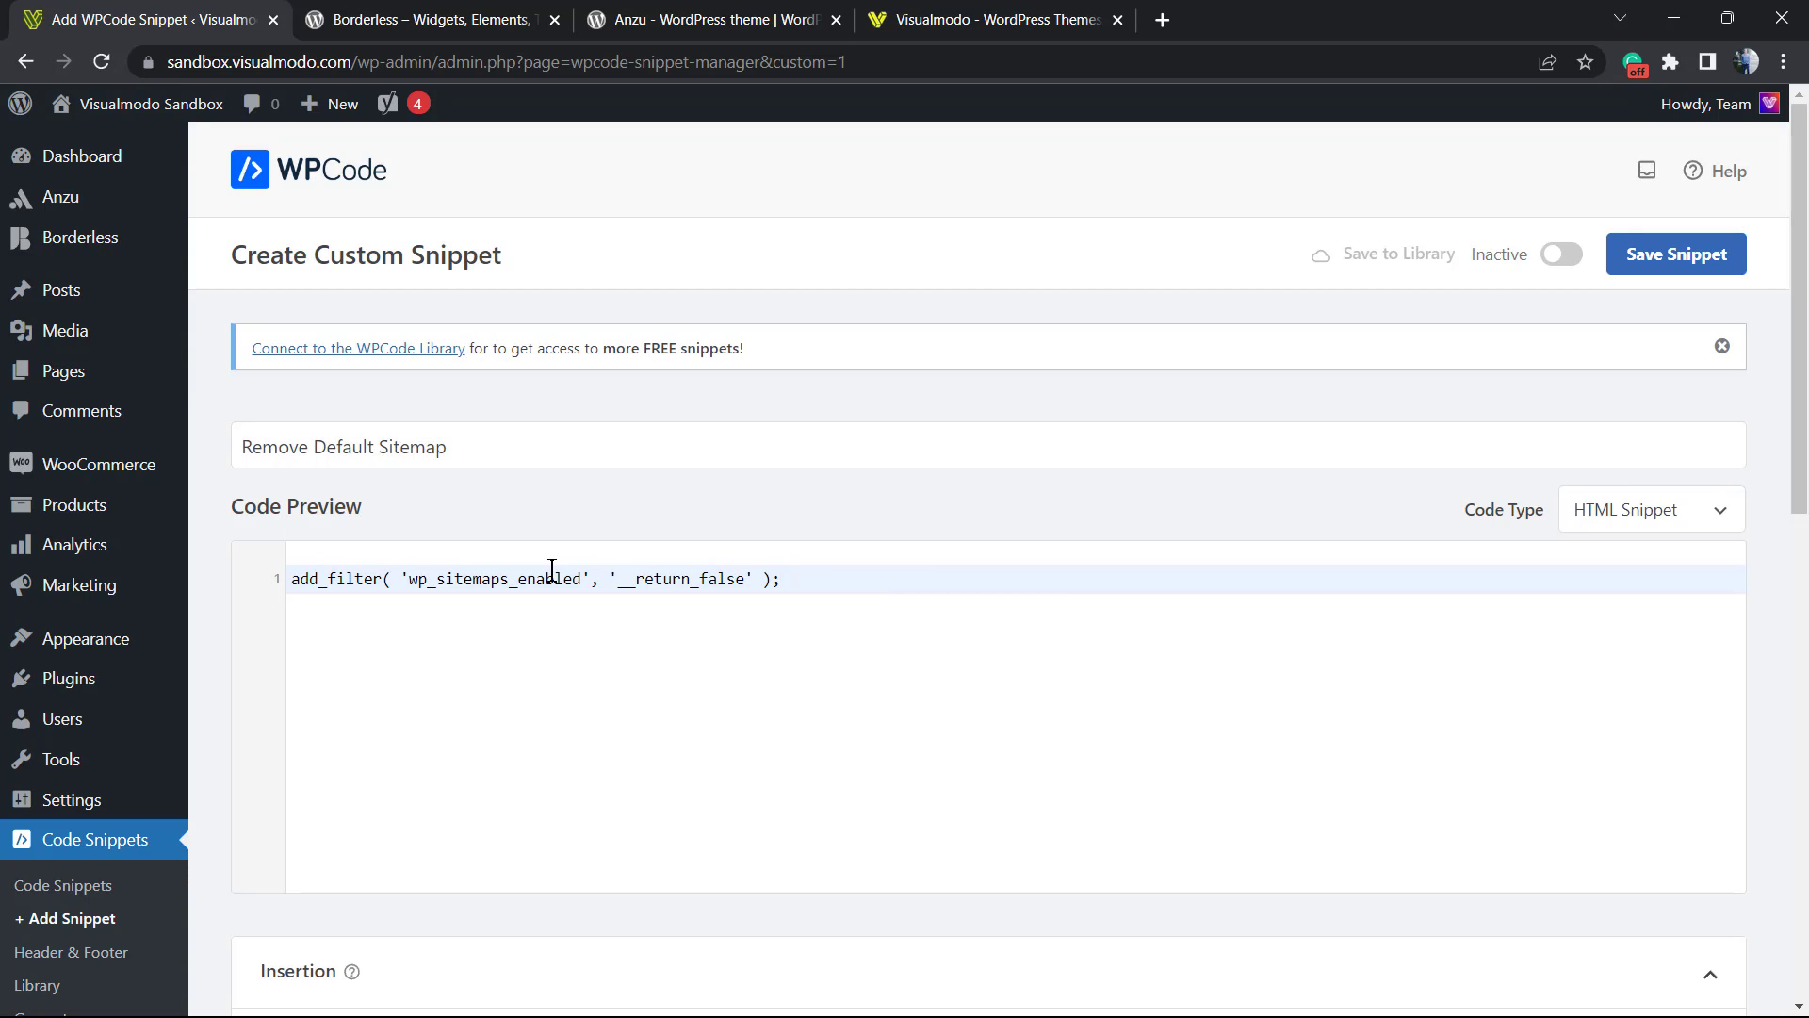
pyautogui.tripleClick(458, 590)
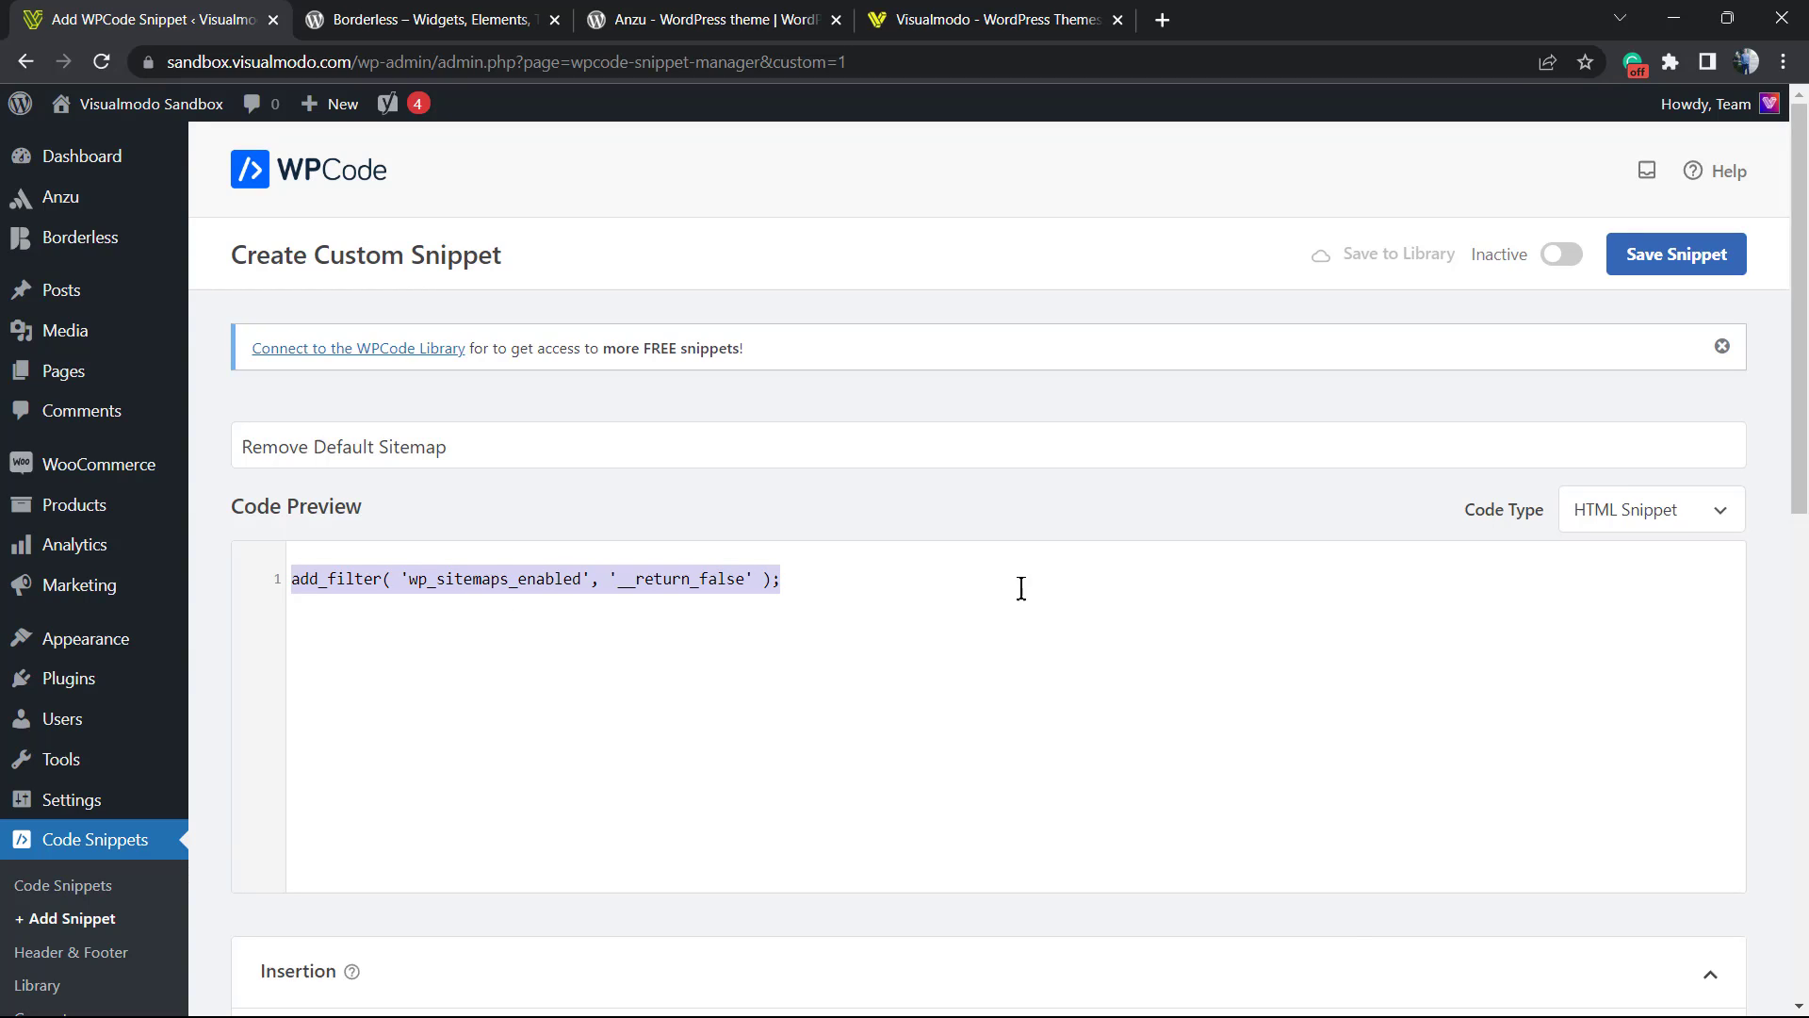
# Set Code Type to PHP Snippet, review the Auto Insert settings, and save the snippet
pyautogui.click(1671, 518)
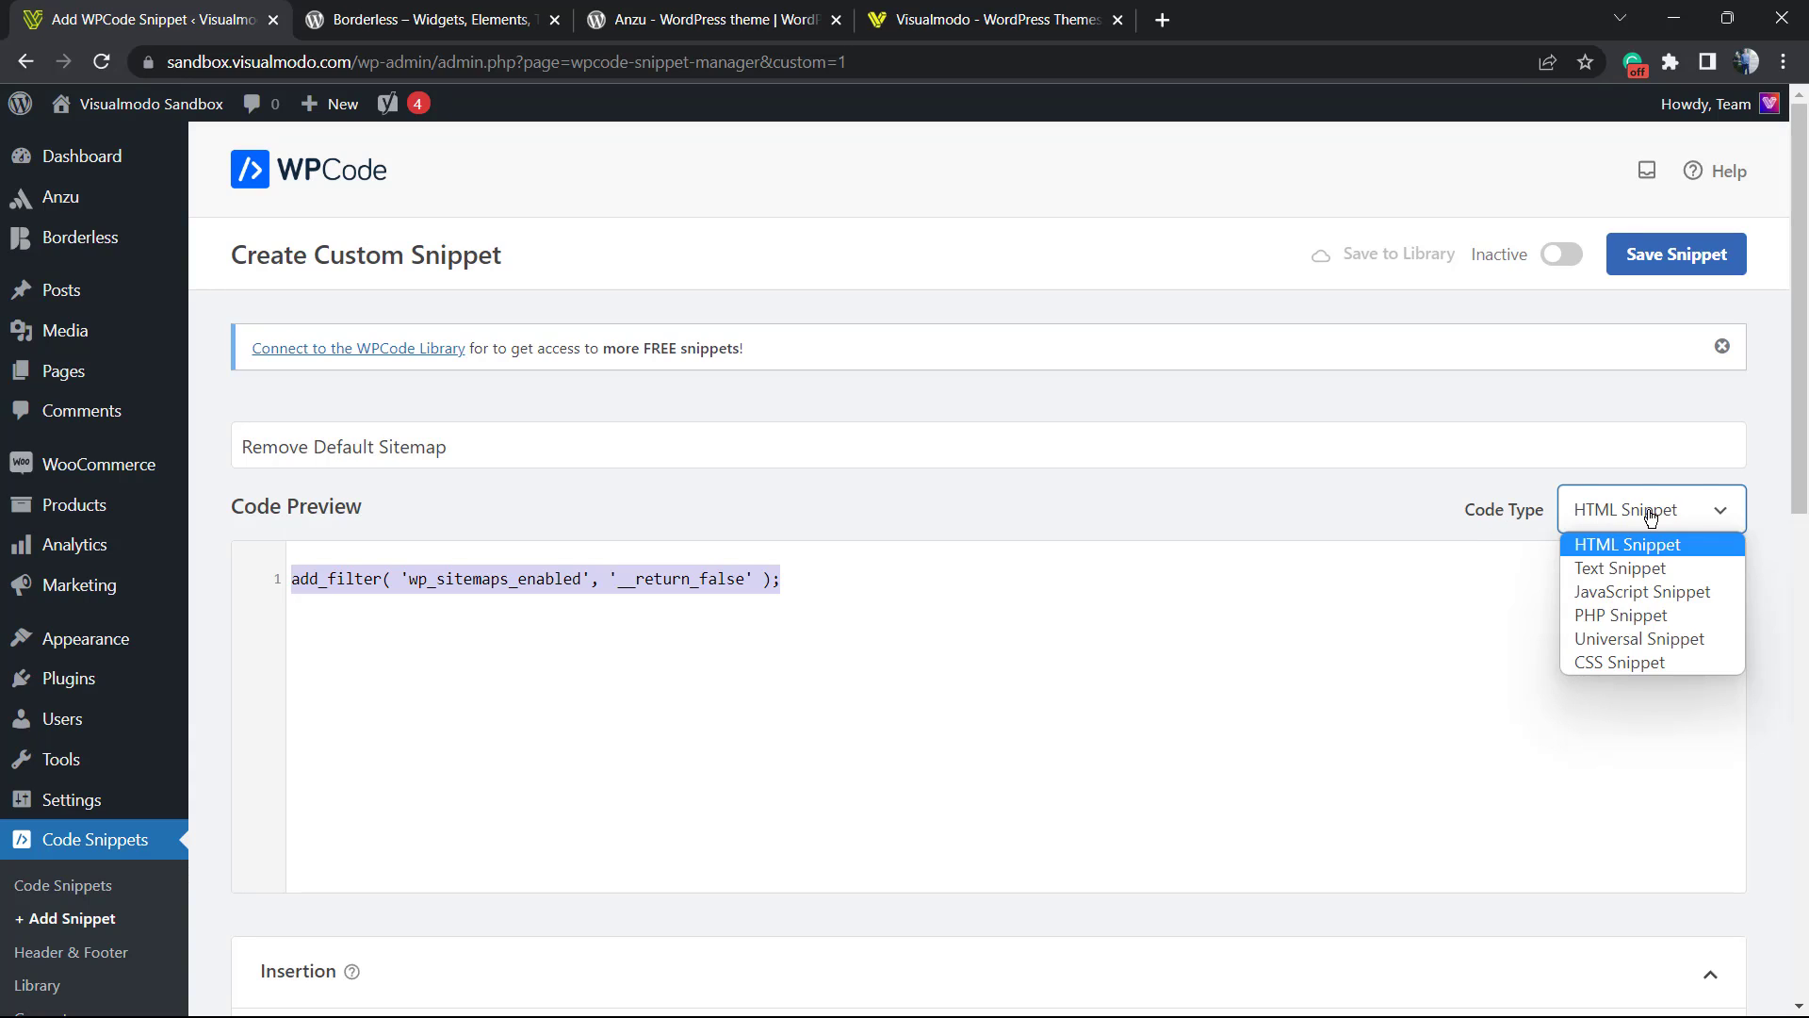
pyautogui.click(1668, 614)
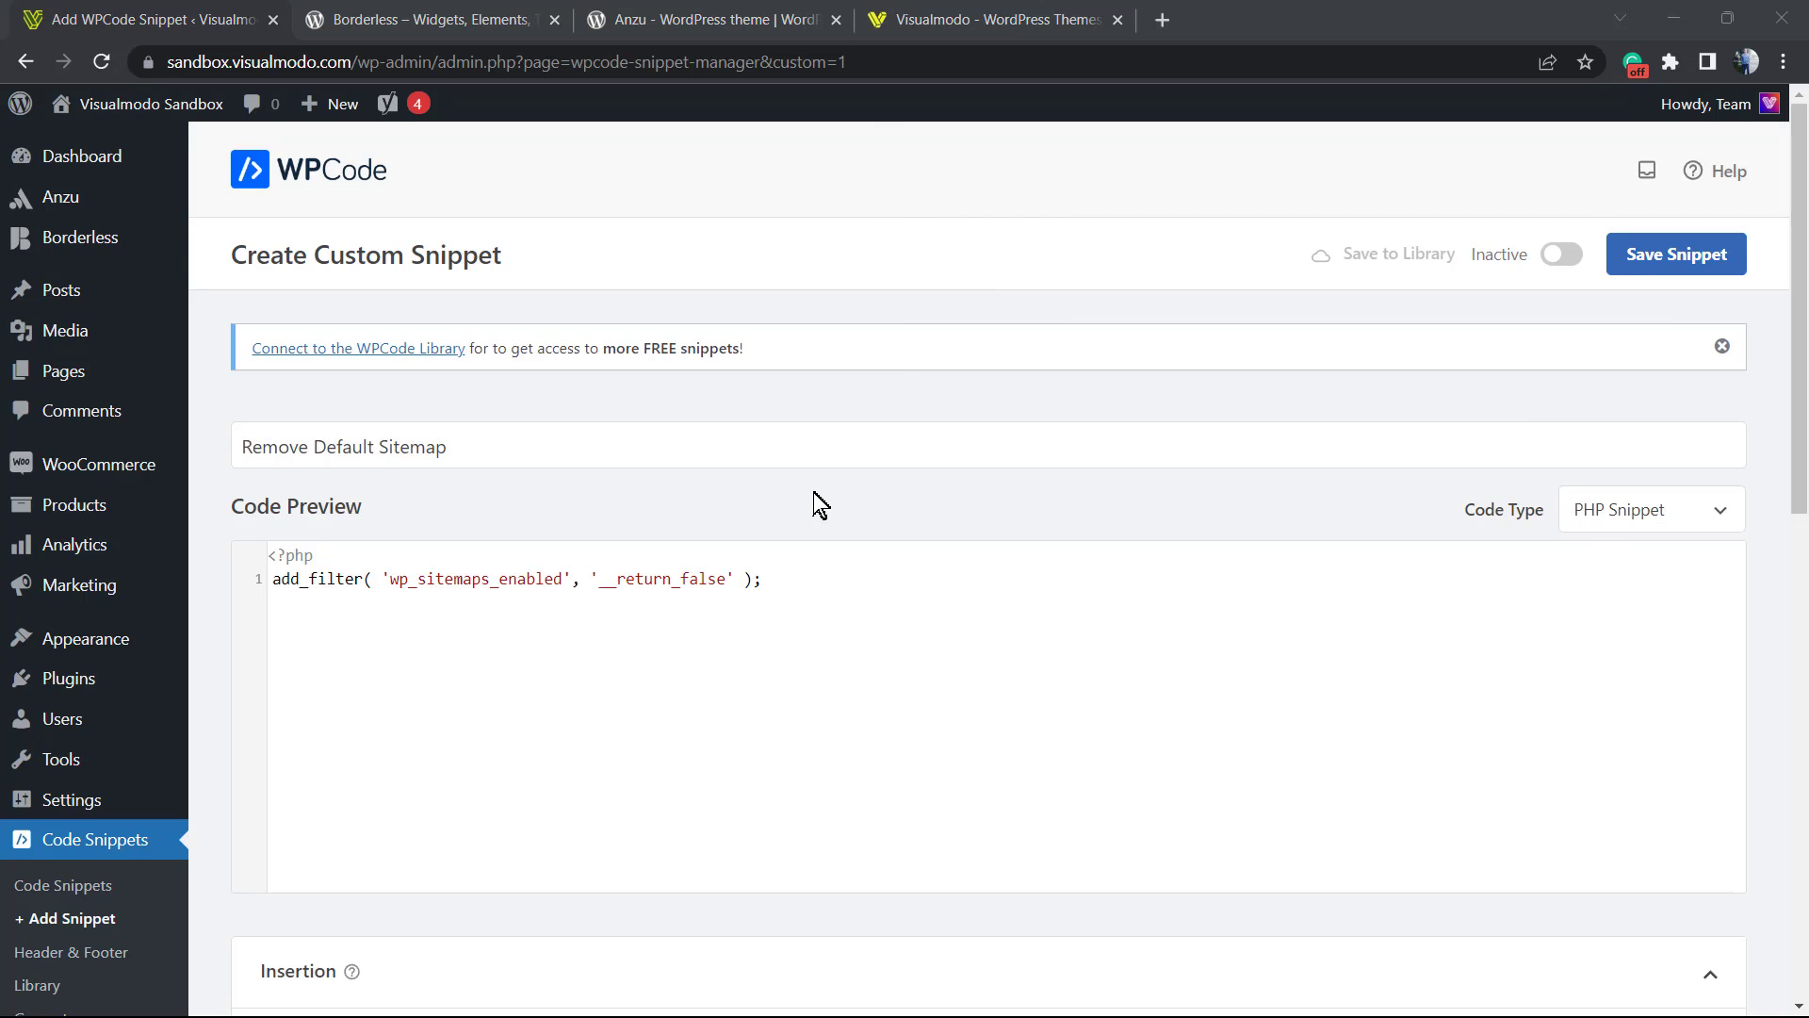
pyautogui.scroll(-3, 801, 490)
pyautogui.scroll(-1, 801, 490)
pyautogui.scroll(-1, 801, 490)
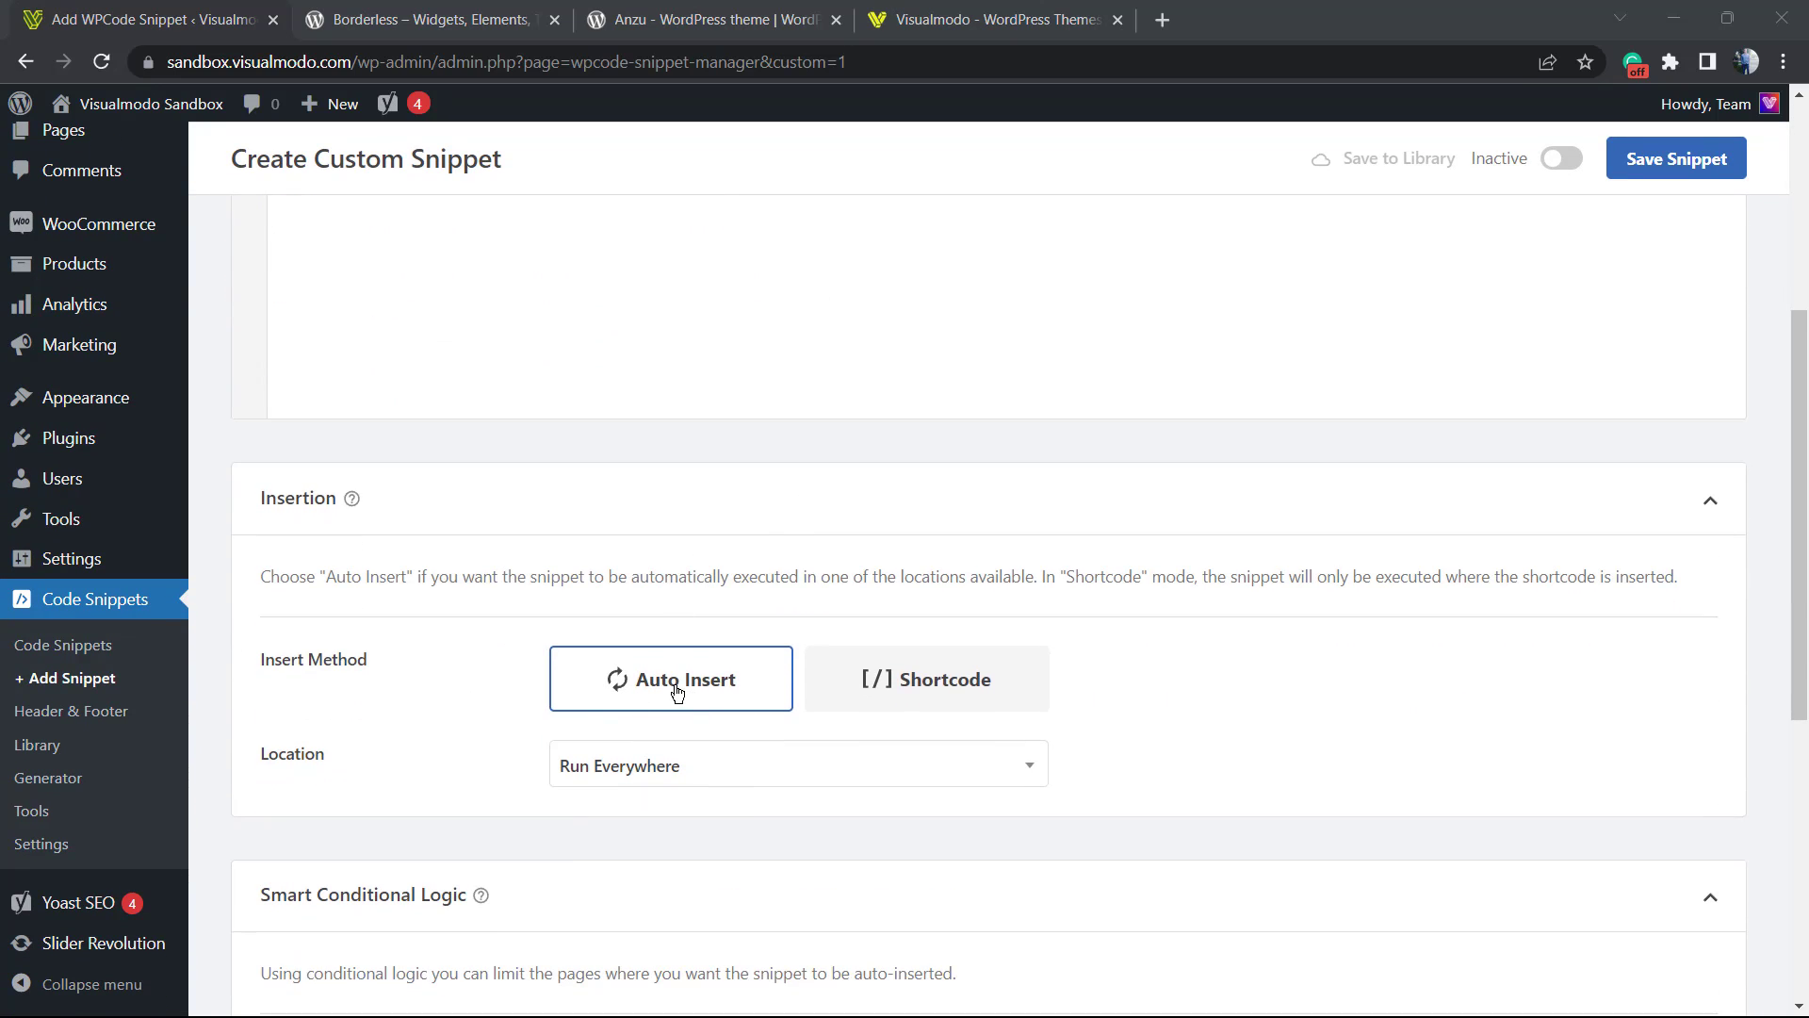
pyautogui.scroll(-1, 819, 735)
pyautogui.scroll(-2, 825, 697)
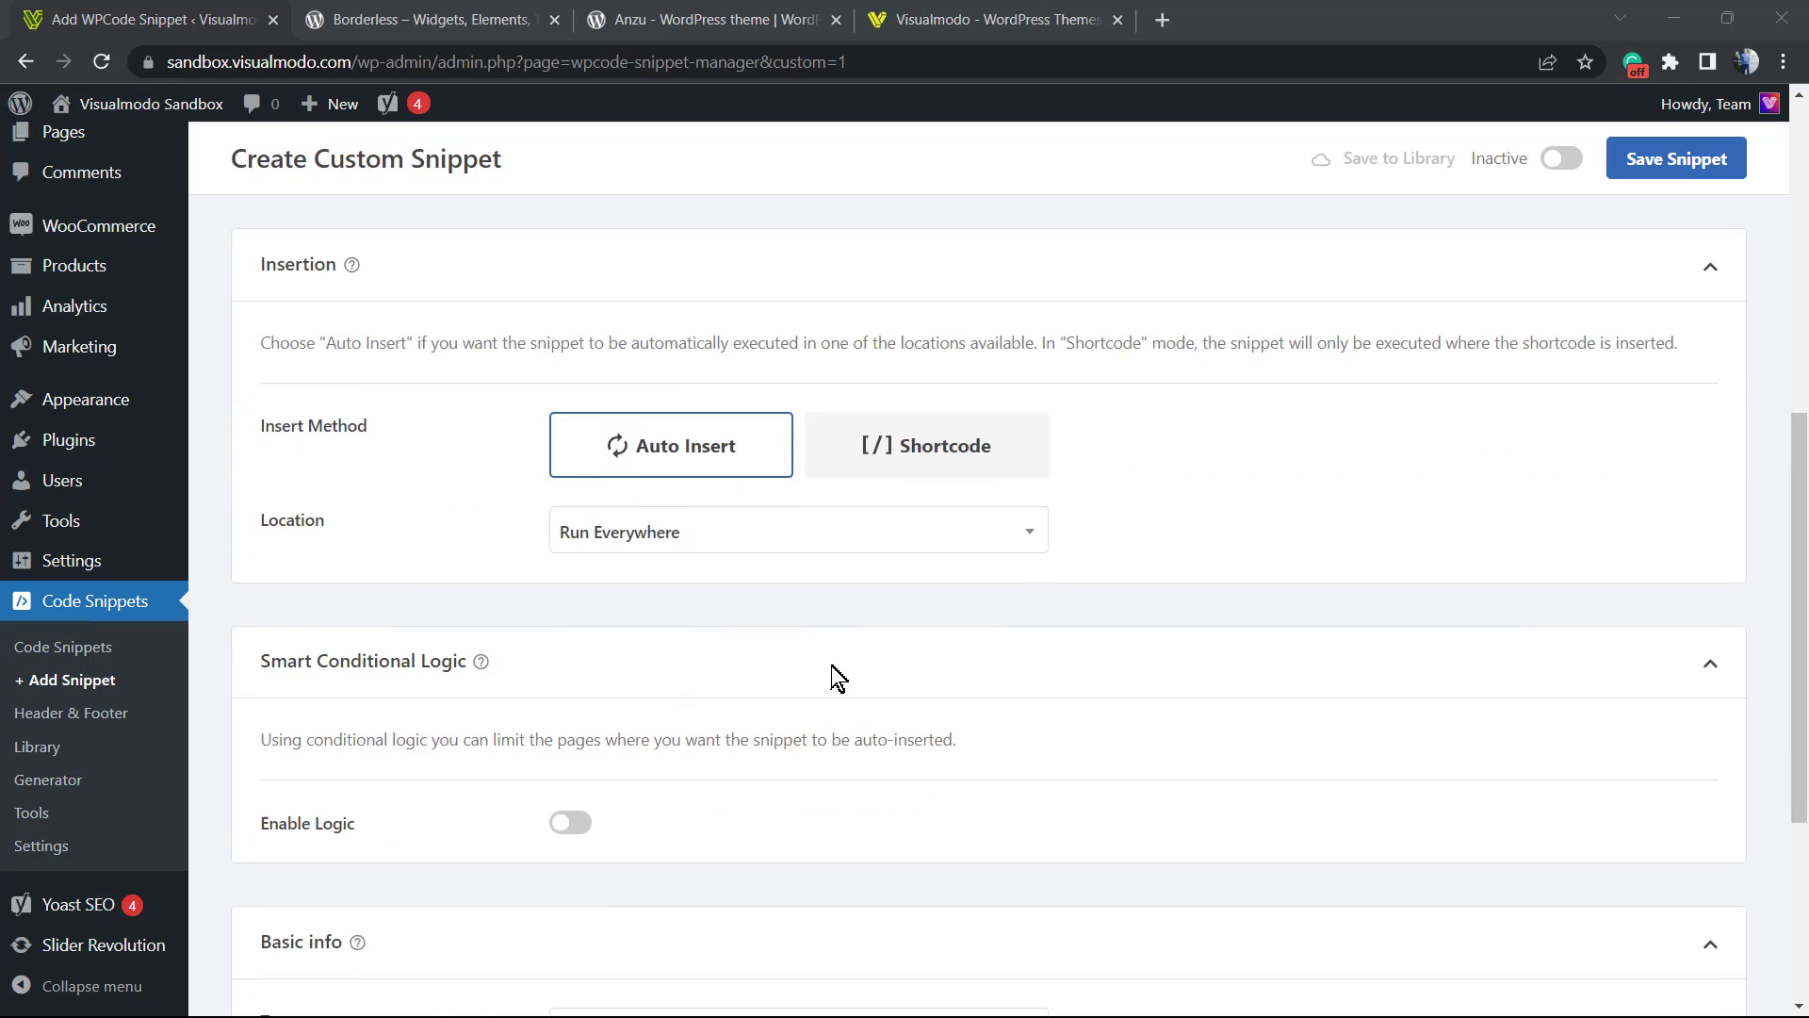
pyautogui.scroll(10, 867, 664)
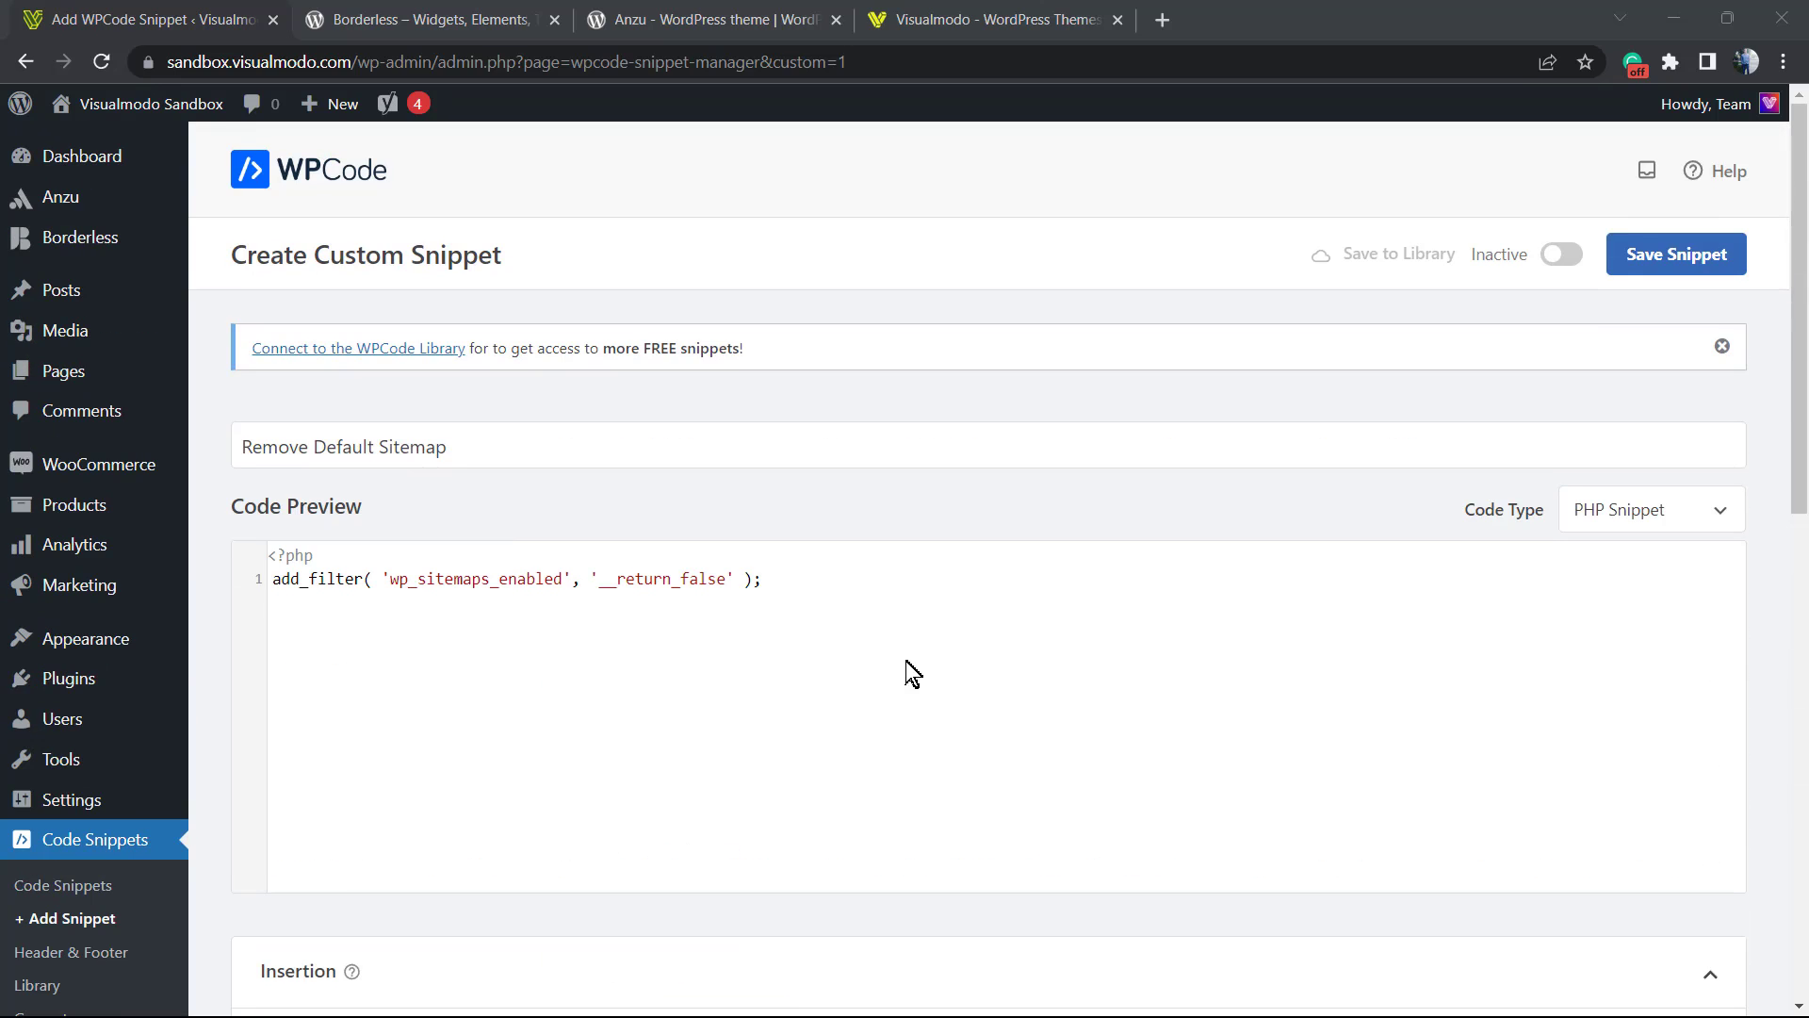
pyautogui.click(1668, 257)
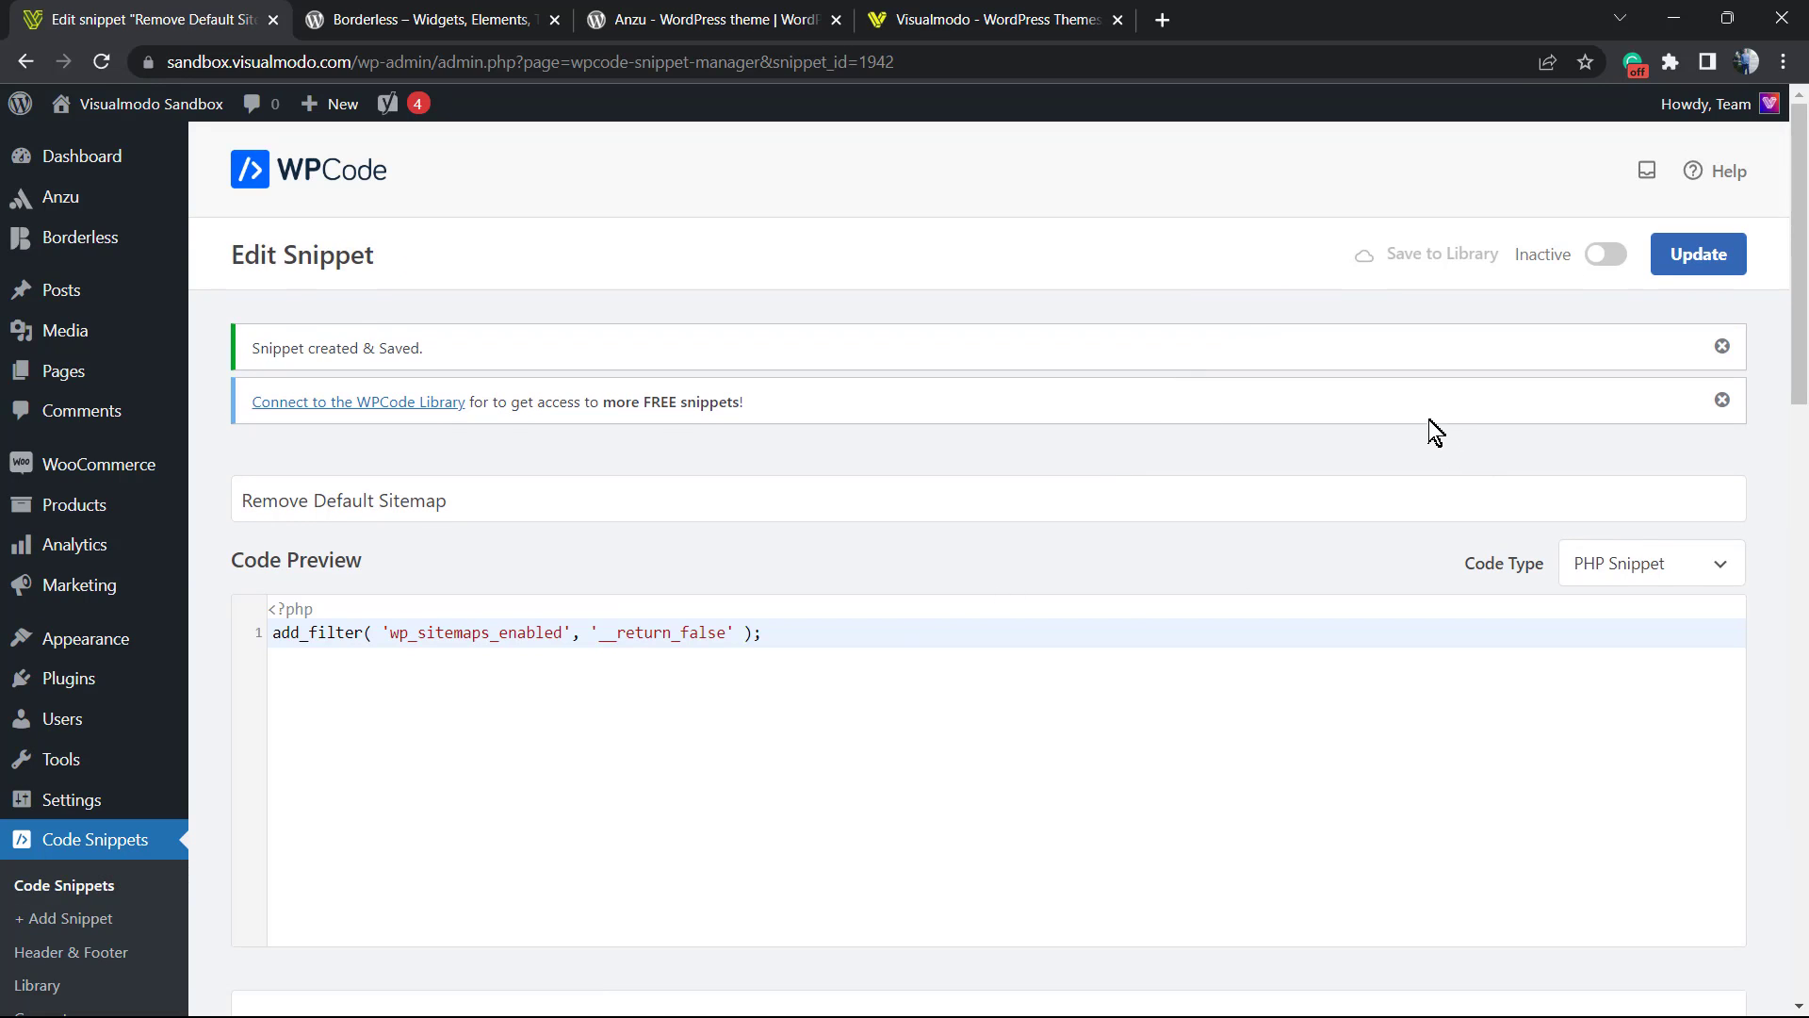
# Zoom the page to 125%, switch the Remove Default Sitemap snippet to Active, and update it
pyautogui.hotkey('ctrl', '+')
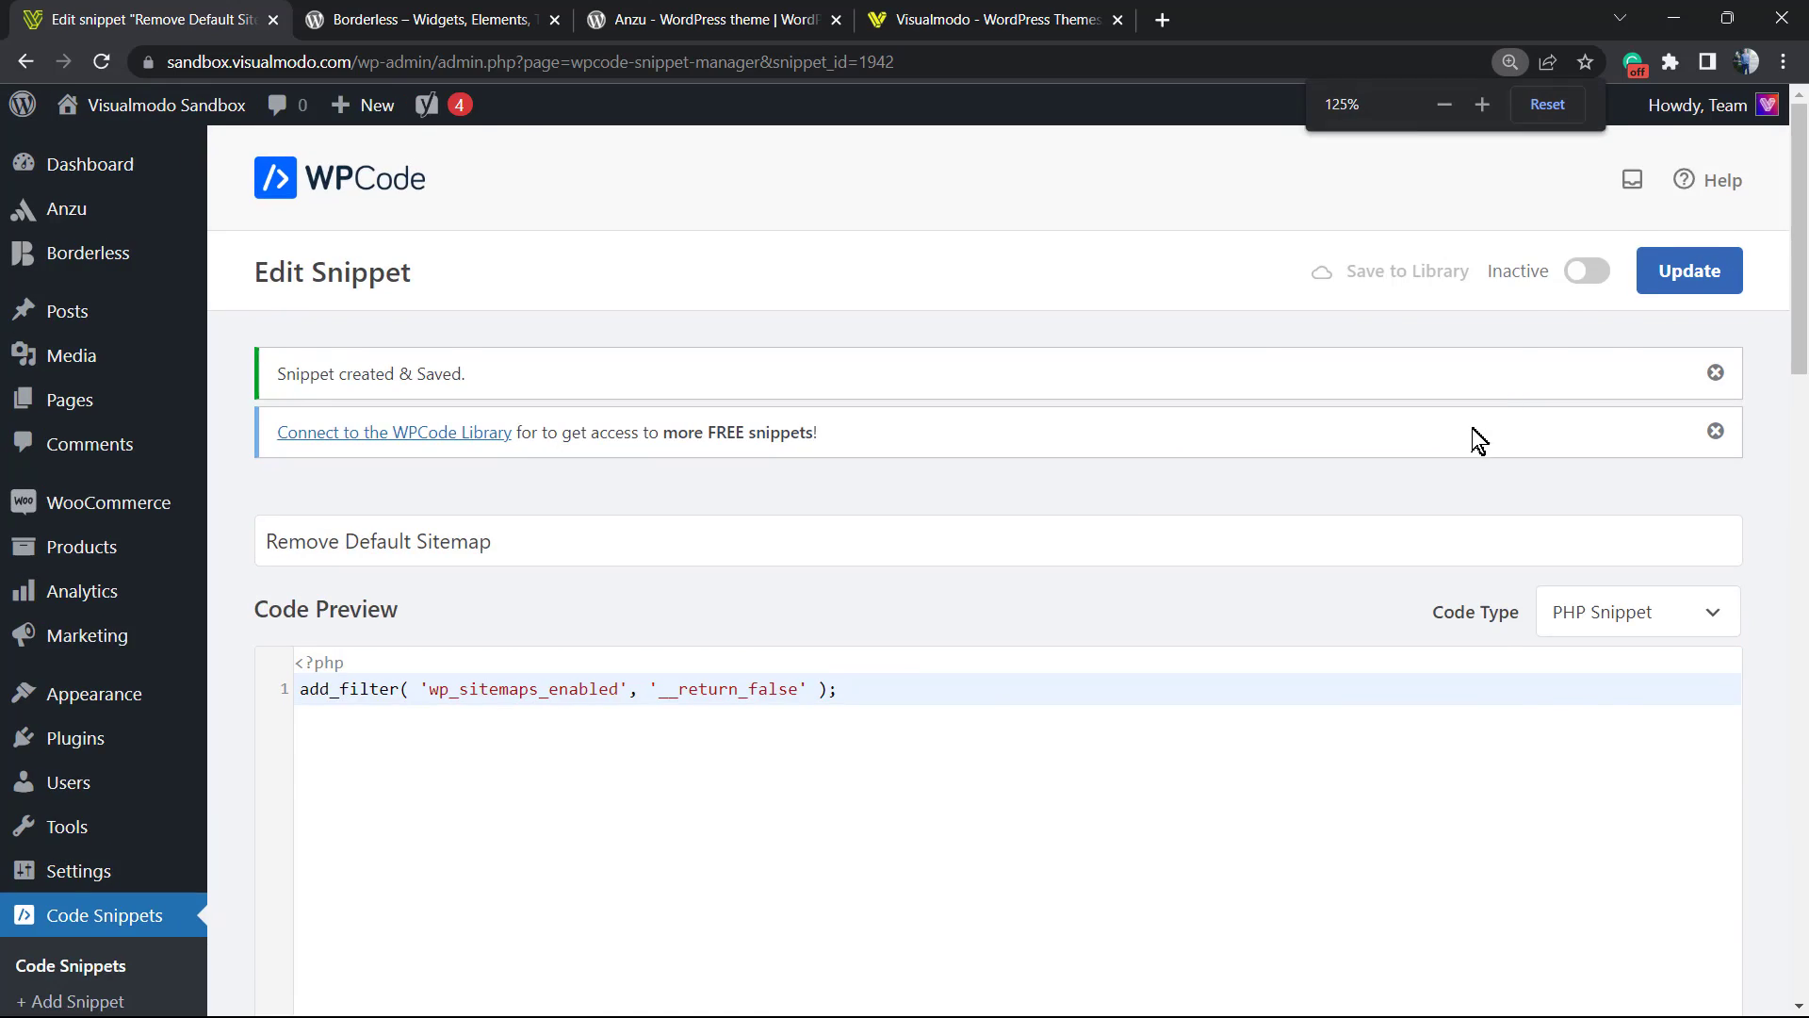
pyautogui.hotkey('ctrl', '+')
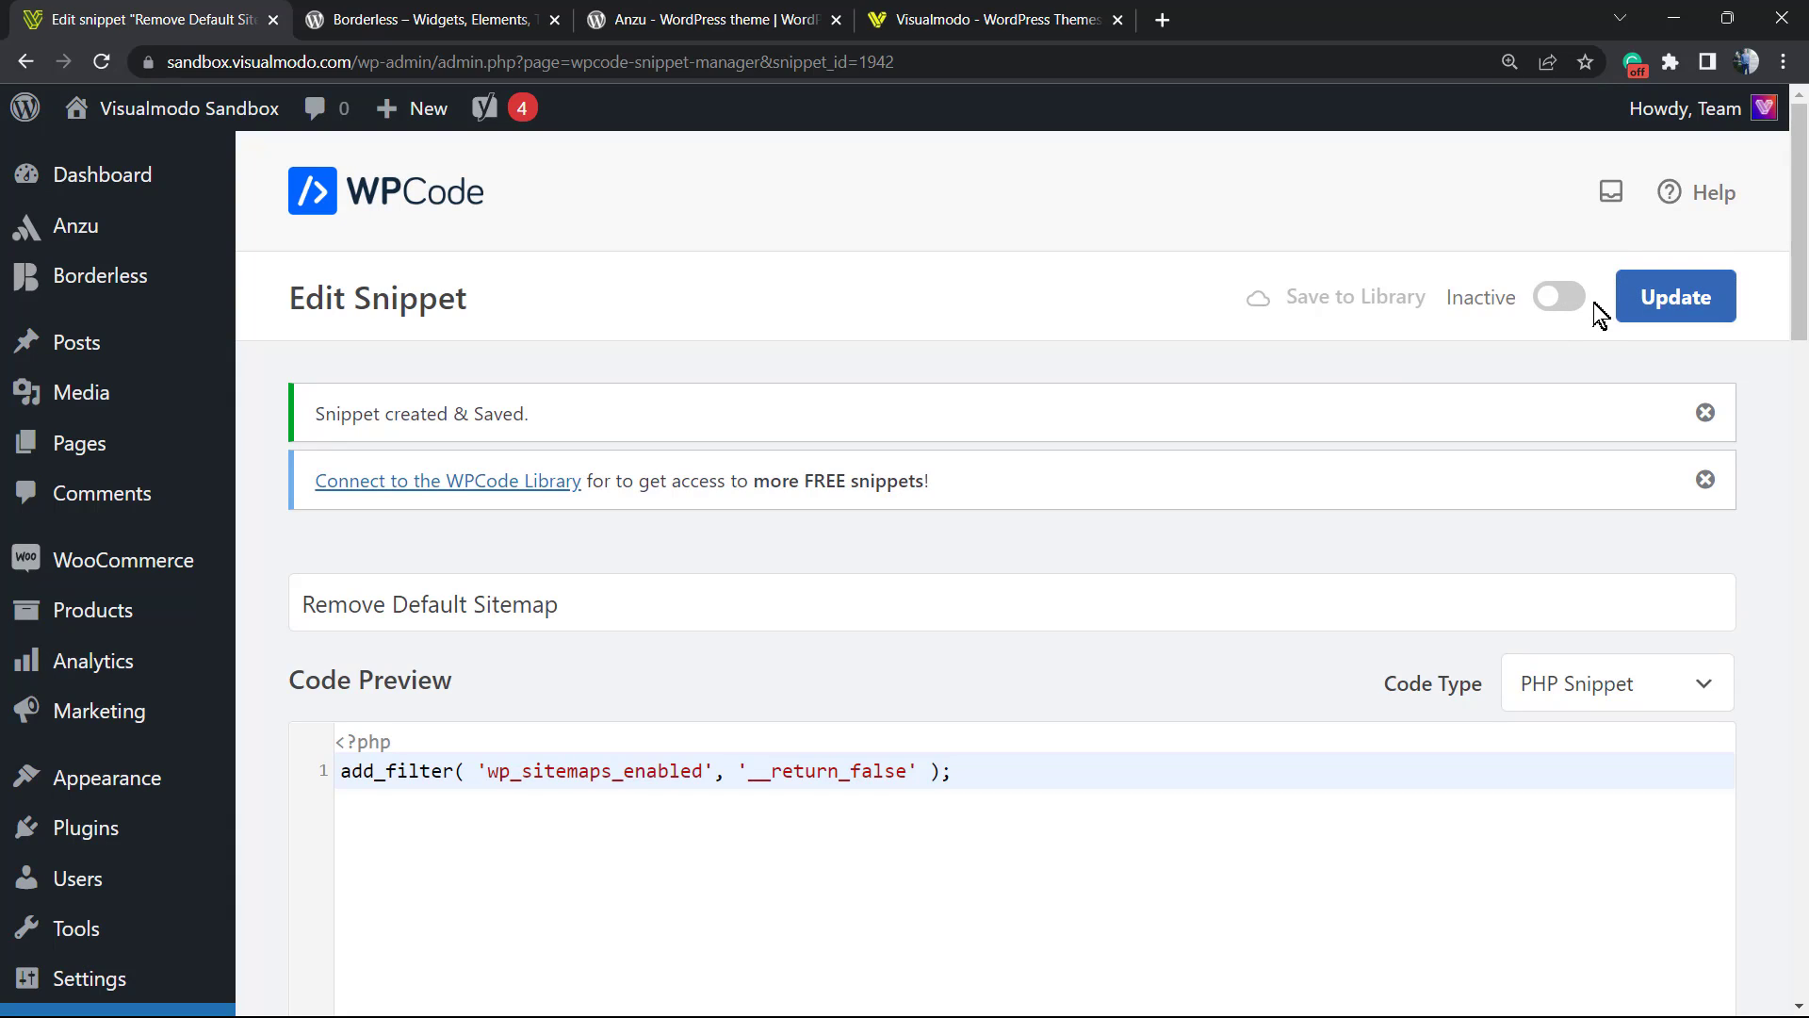
pyautogui.click(1581, 299)
pyautogui.click(1667, 313)
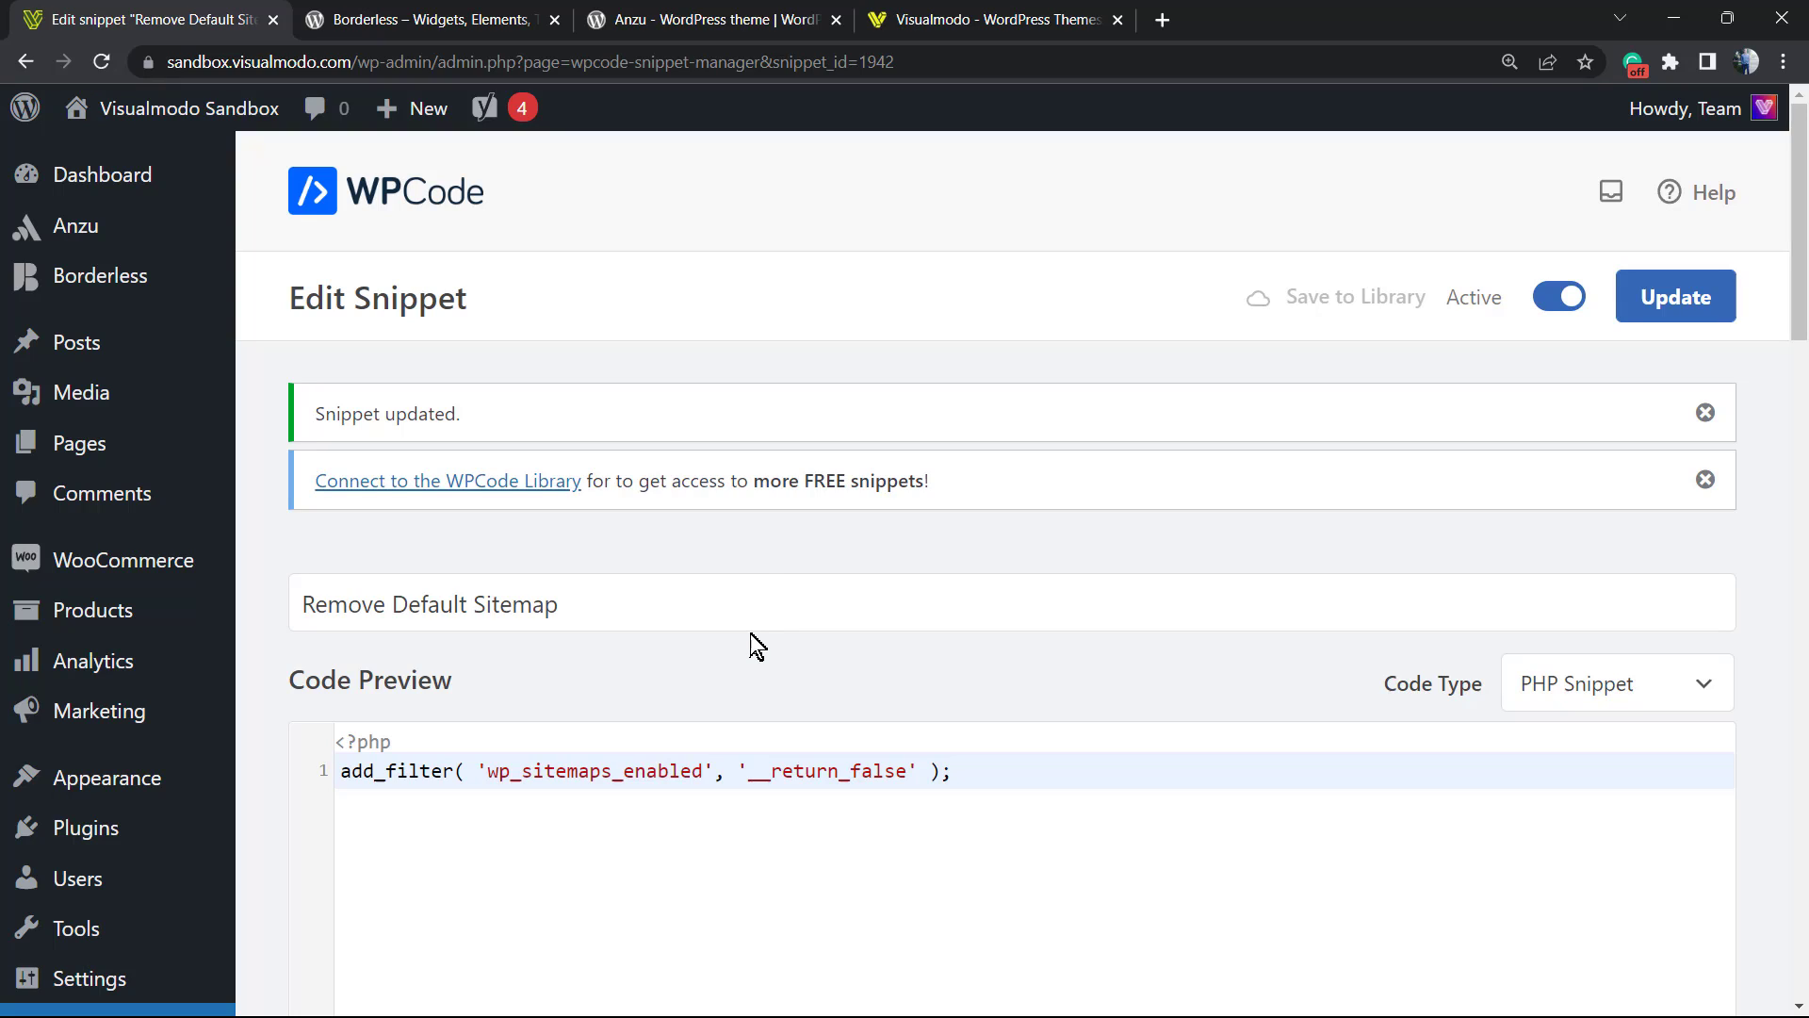
pyautogui.scroll(-3, 750, 631)
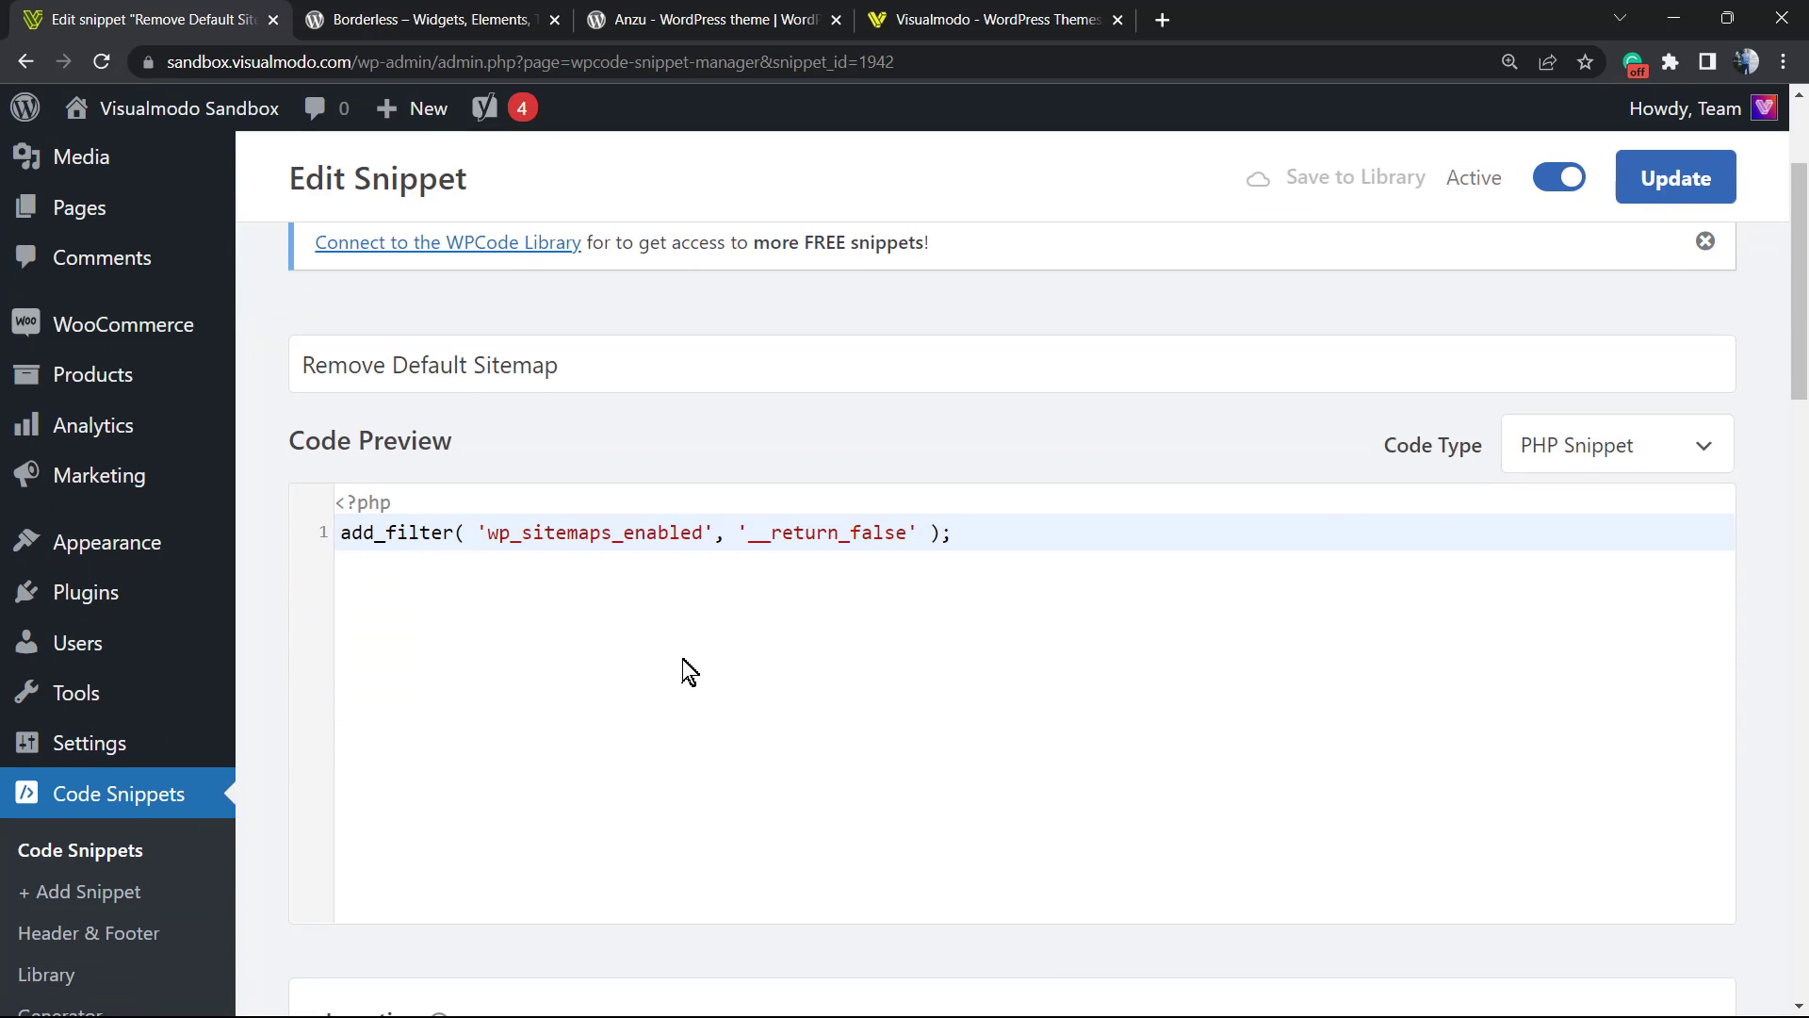
pyautogui.scroll(-5, 682, 654)
pyautogui.scroll(-3, 603, 671)
pyautogui.scroll(3, 585, 673)
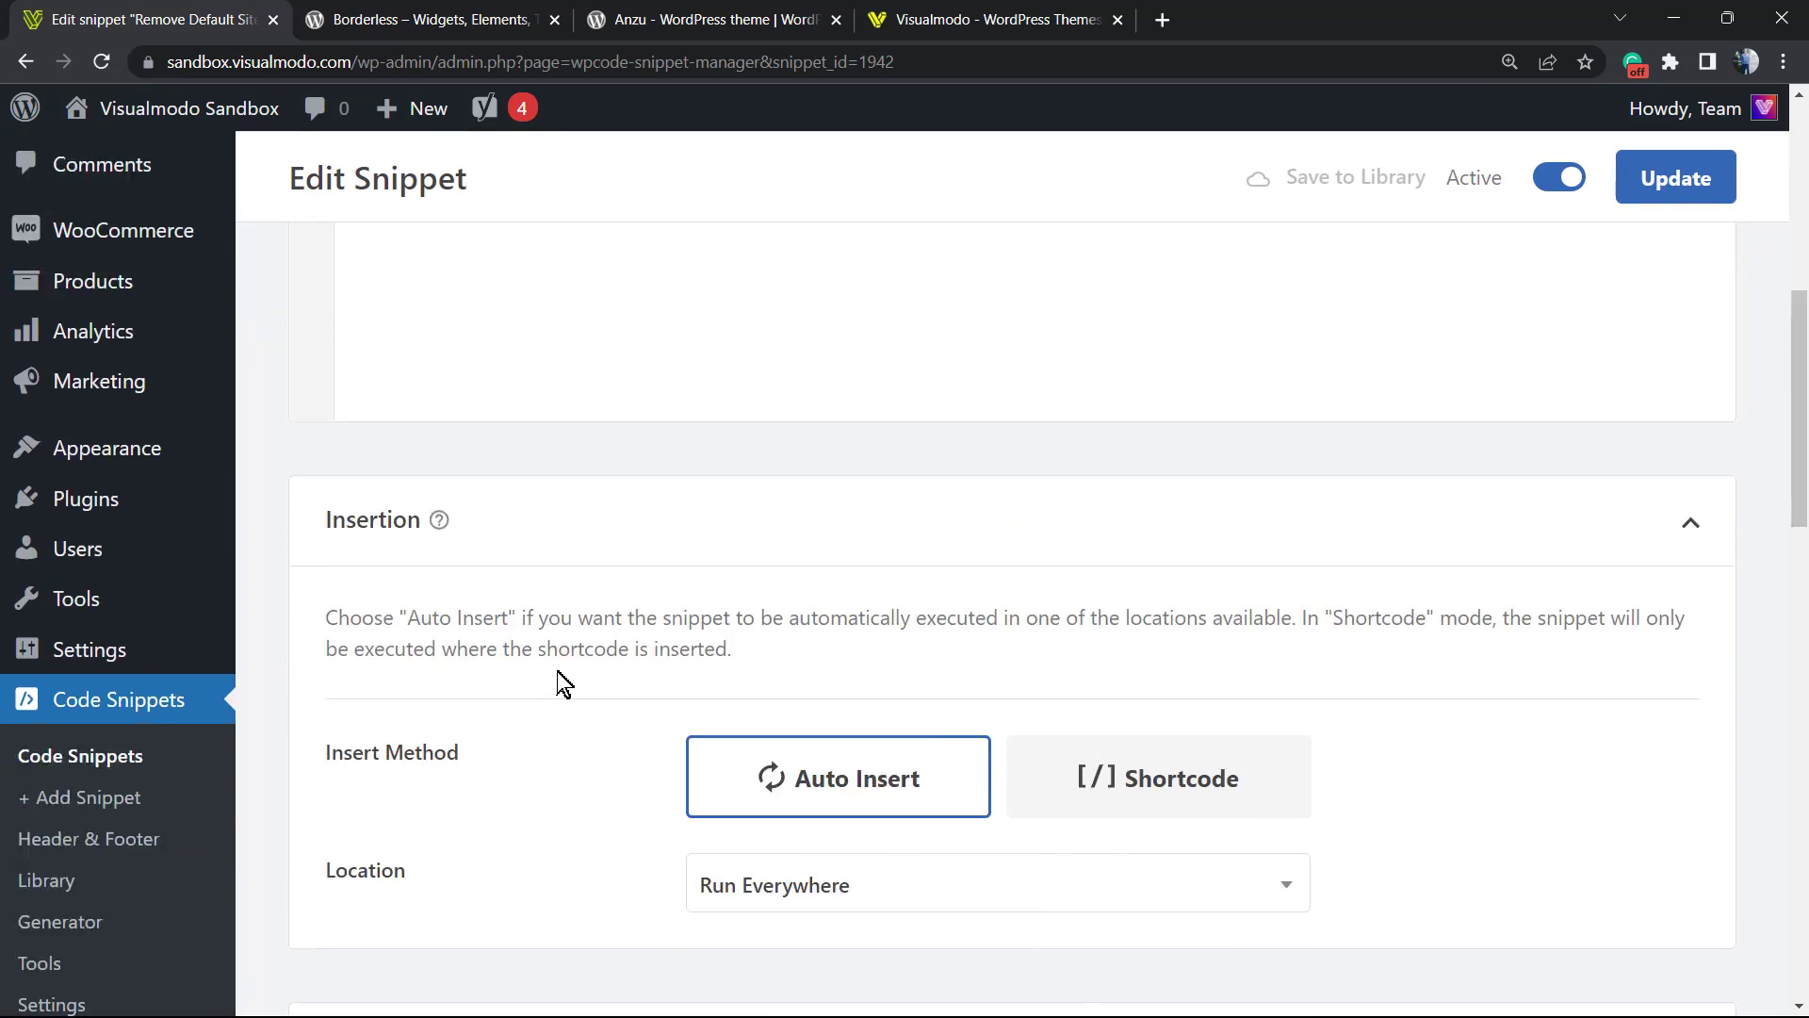
pyautogui.scroll(10, 557, 671)
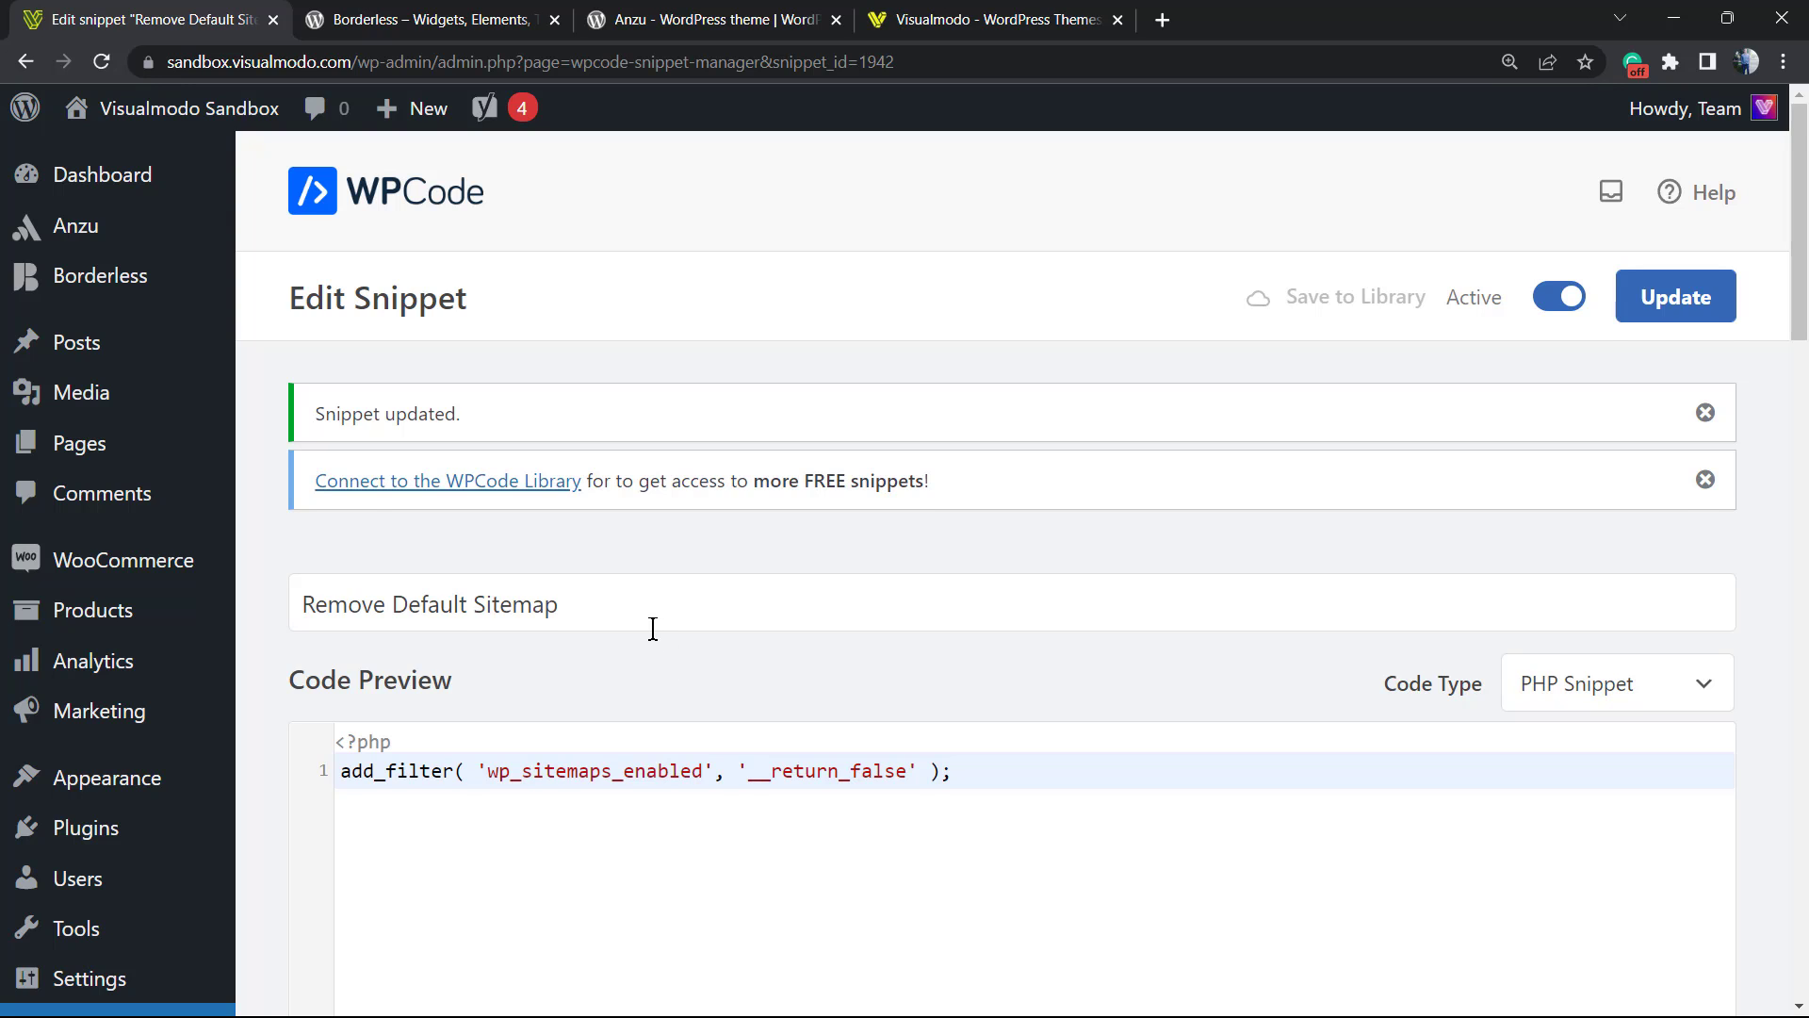
pyautogui.scroll(-3, 652, 628)
pyautogui.scroll(-4, 650, 630)
pyautogui.scroll(-2, 655, 639)
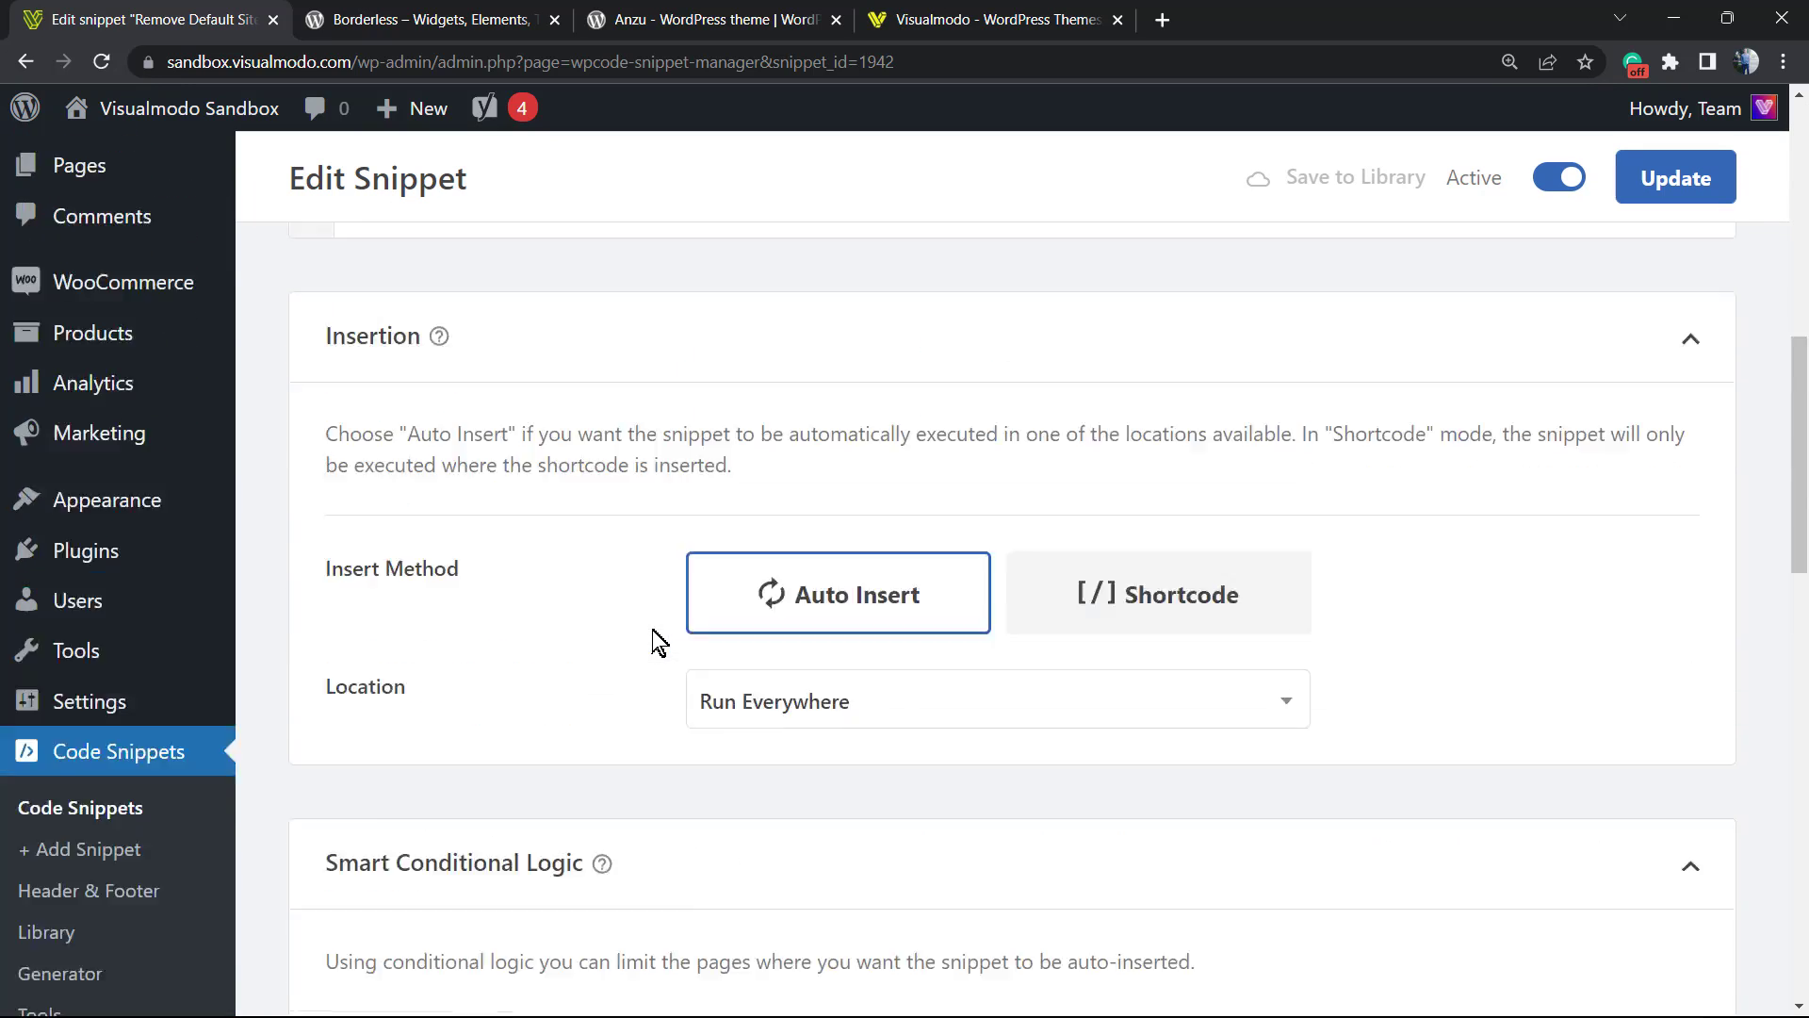
pyautogui.scroll(10, 657, 642)
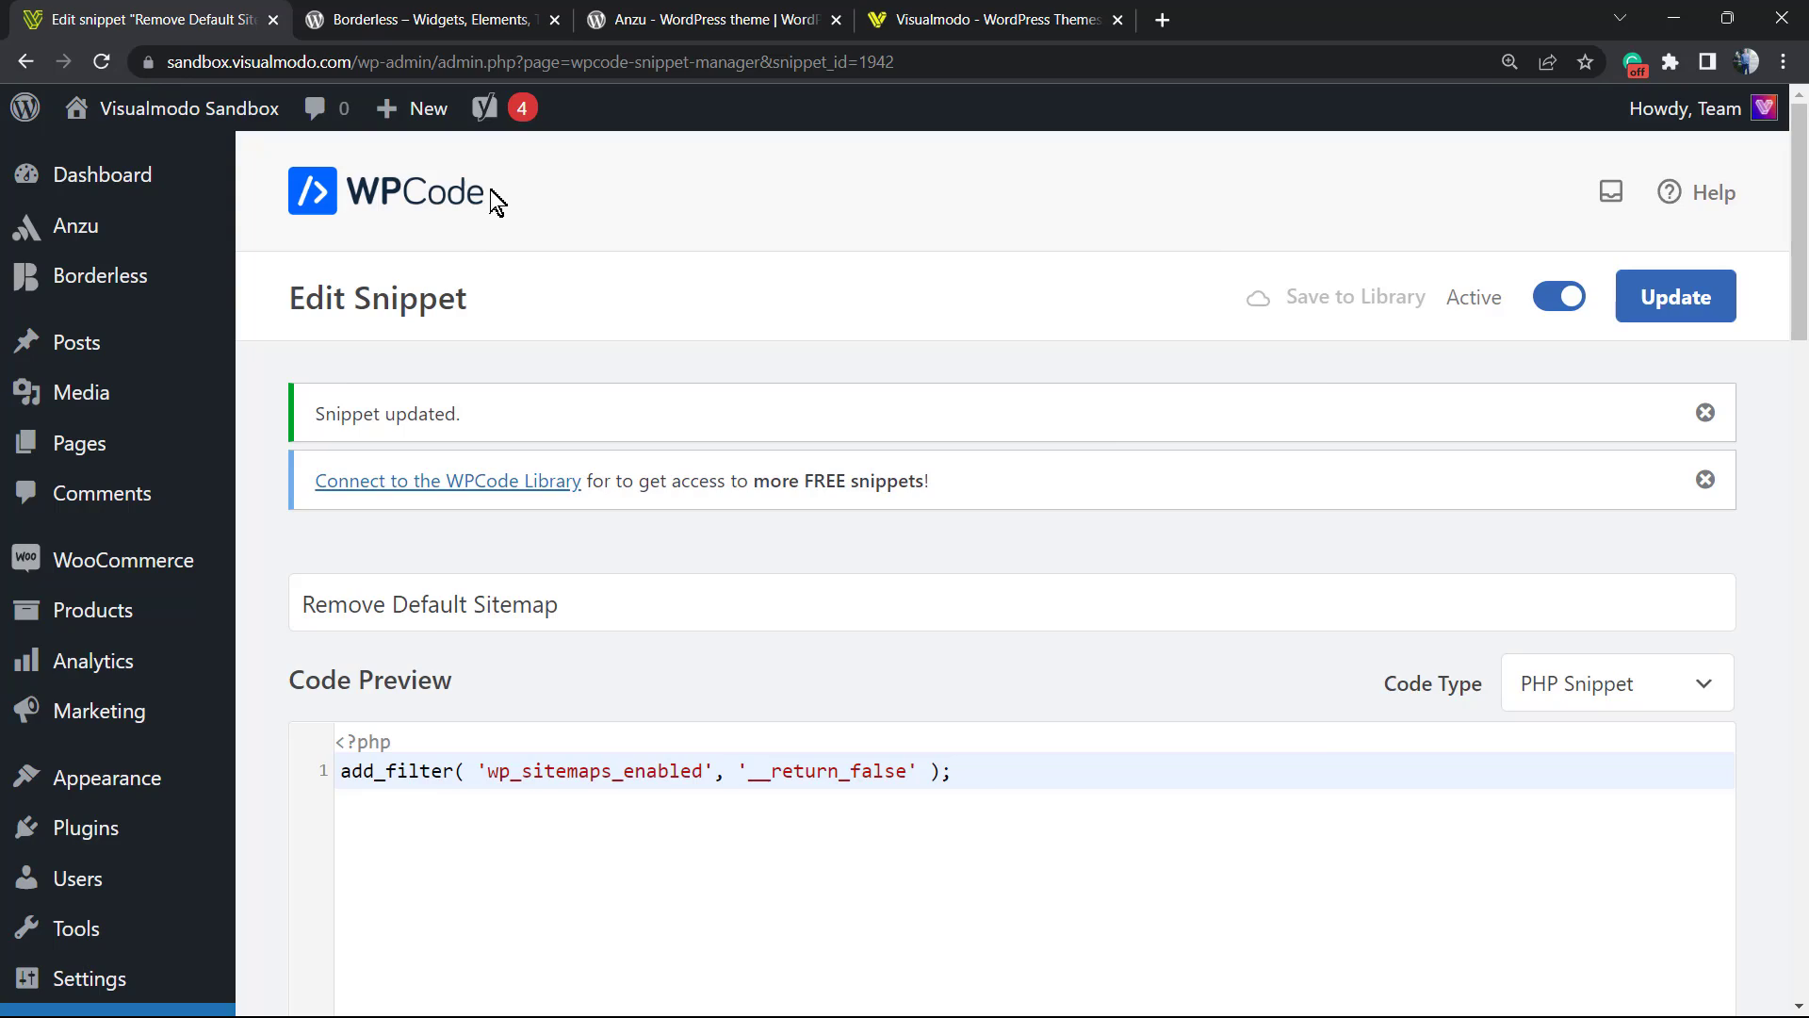
# On the Borderless plugin page, highlight the title and its words Widgets and Toolkit
pyautogui.click(516, 14)
pyautogui.tripleClick(529, 792)
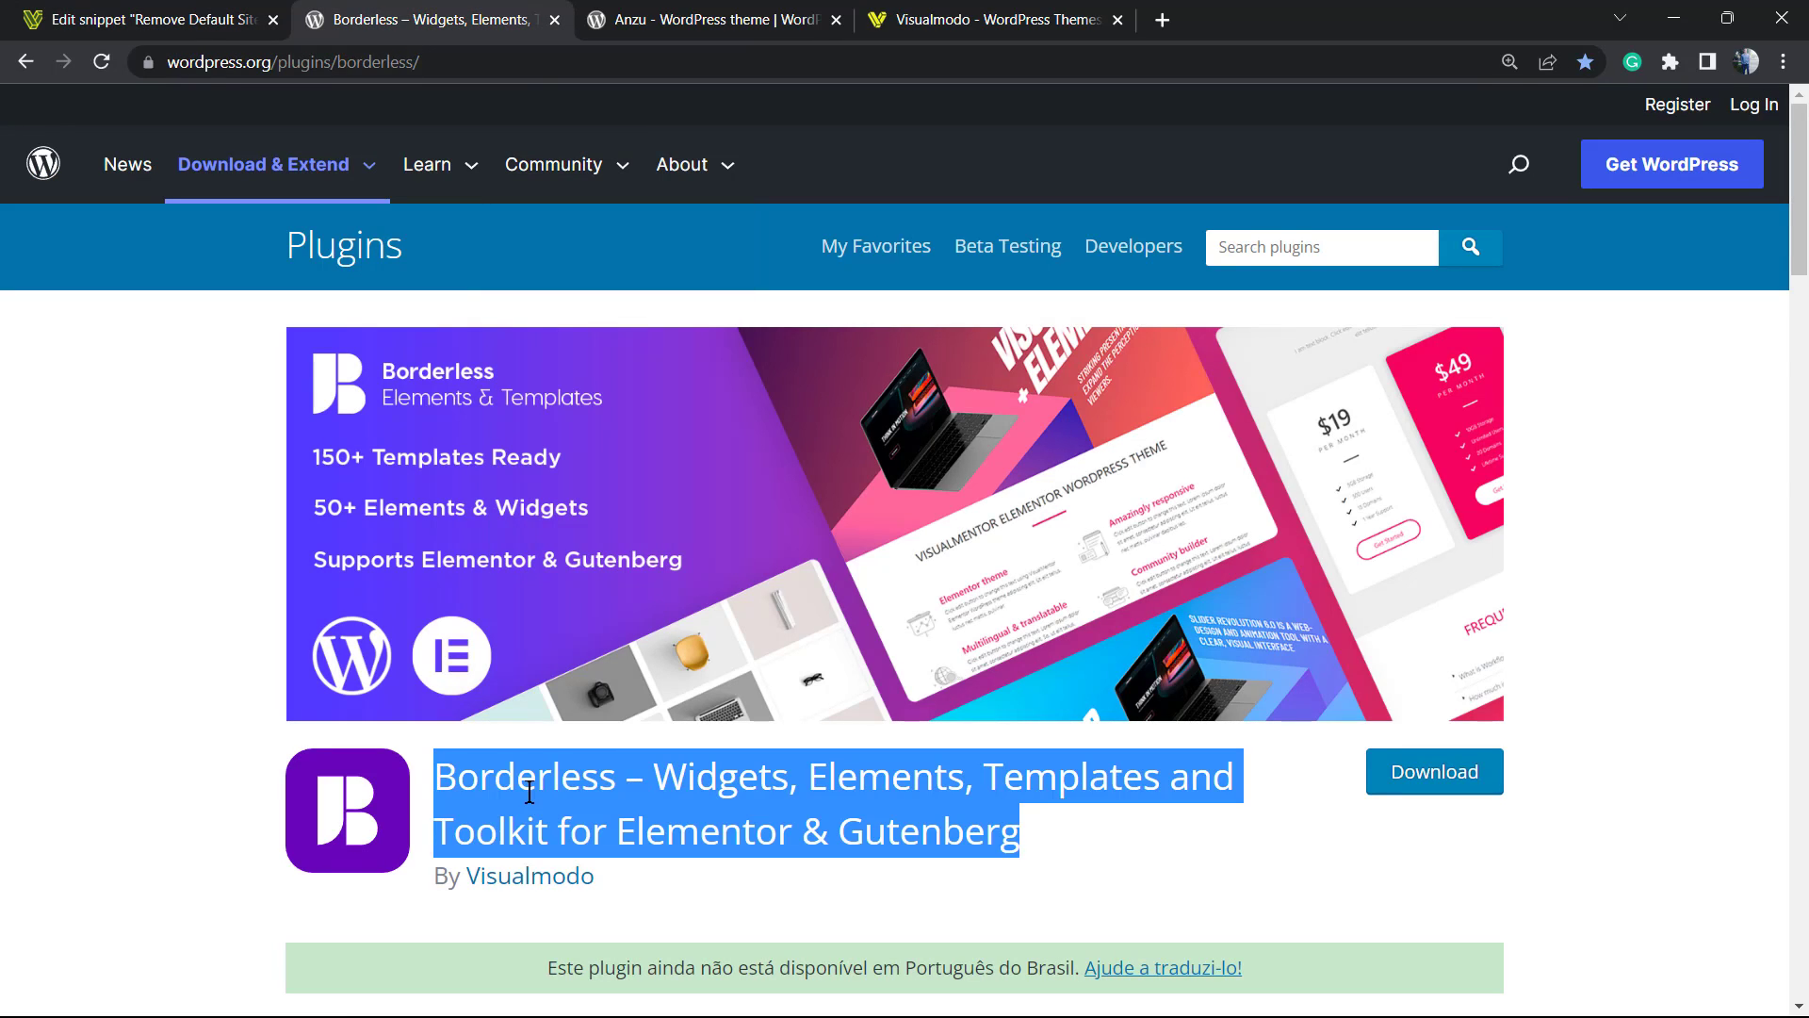
pyautogui.click(529, 789)
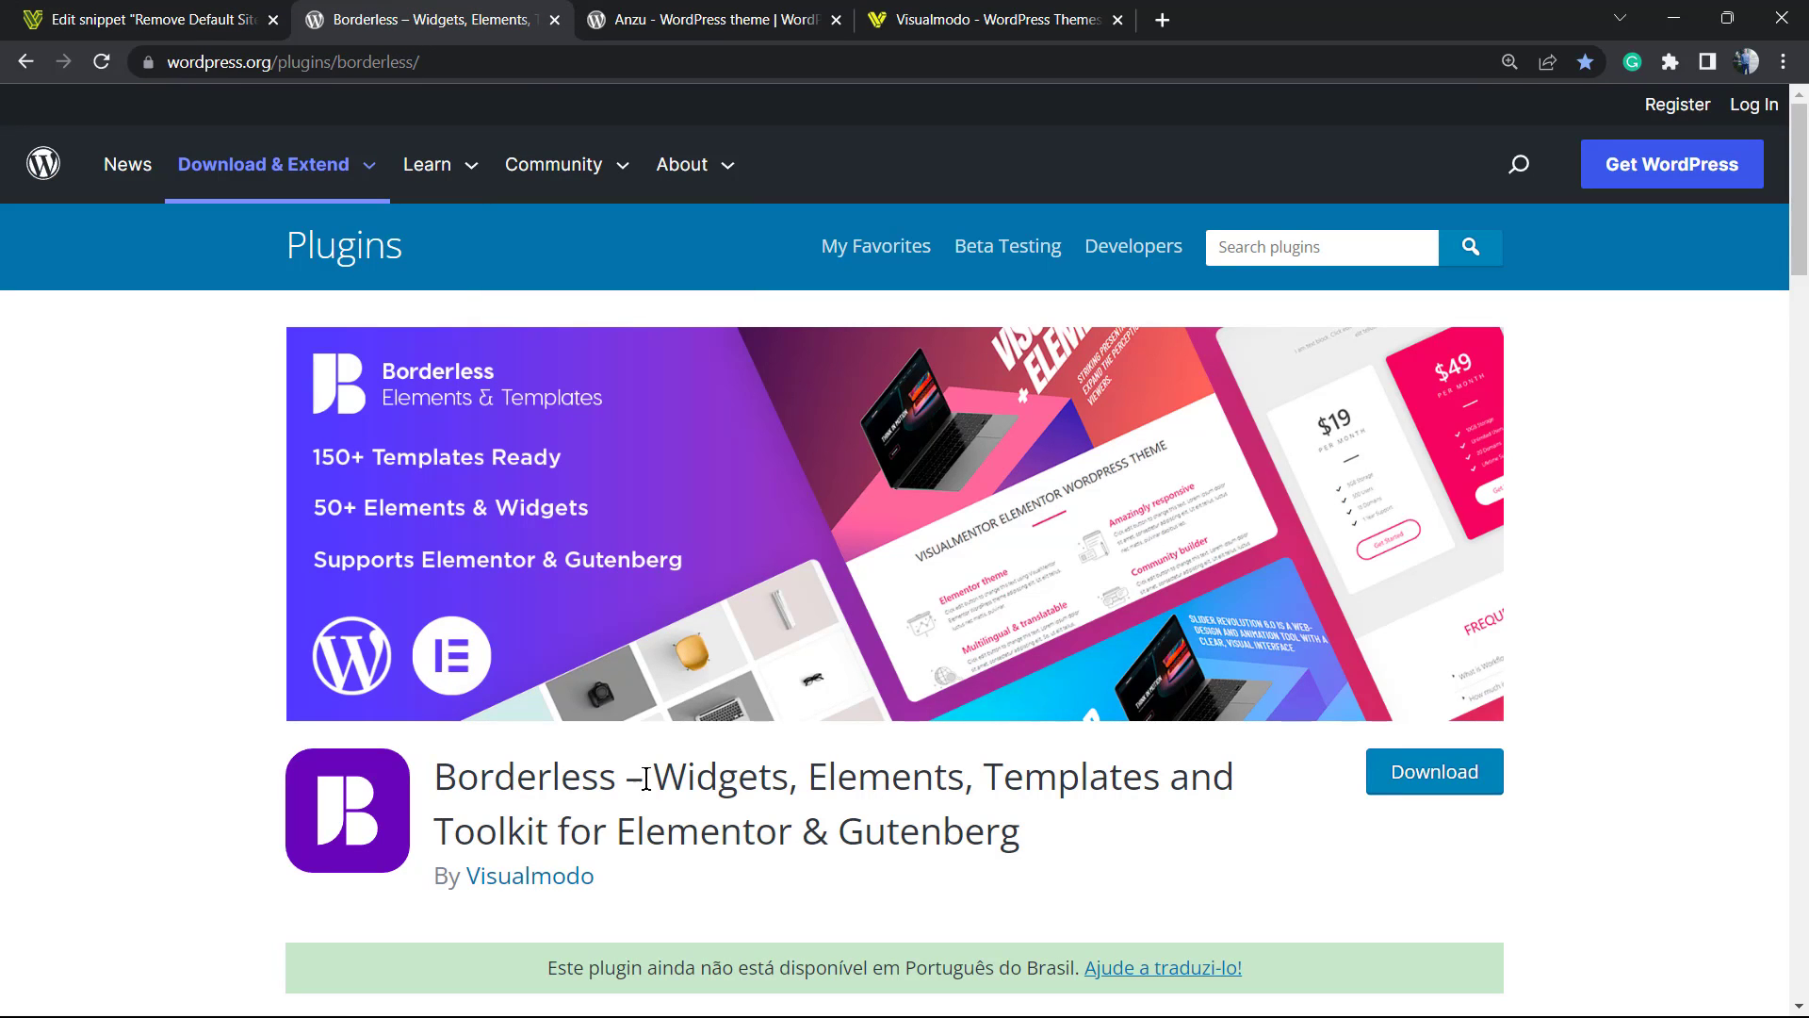
pyautogui.doubleClick(681, 780)
pyautogui.click(899, 782)
pyautogui.doubleClick(506, 820)
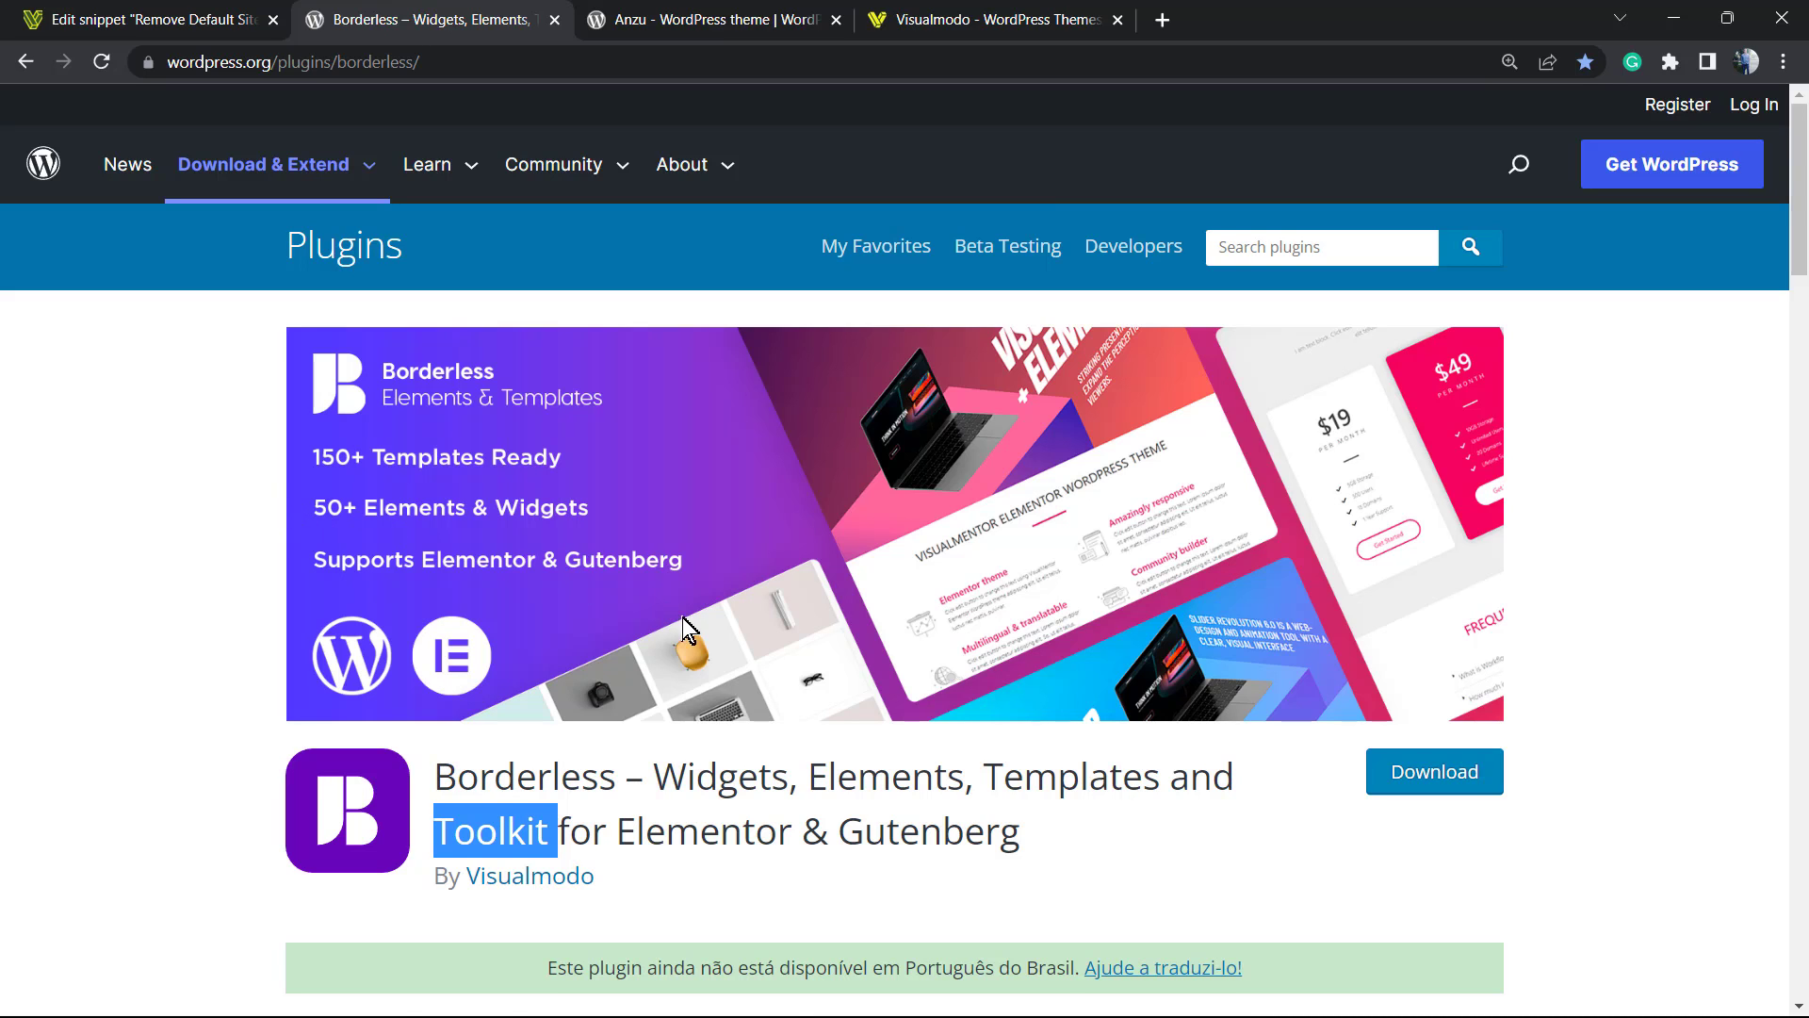
# Scroll through the Borderless page, then switch to the Anzu theme tab
pyautogui.scroll(-4, 682, 618)
pyautogui.scroll(-1, 738, 647)
pyautogui.scroll(-1, 739, 646)
pyautogui.scroll(2, 745, 652)
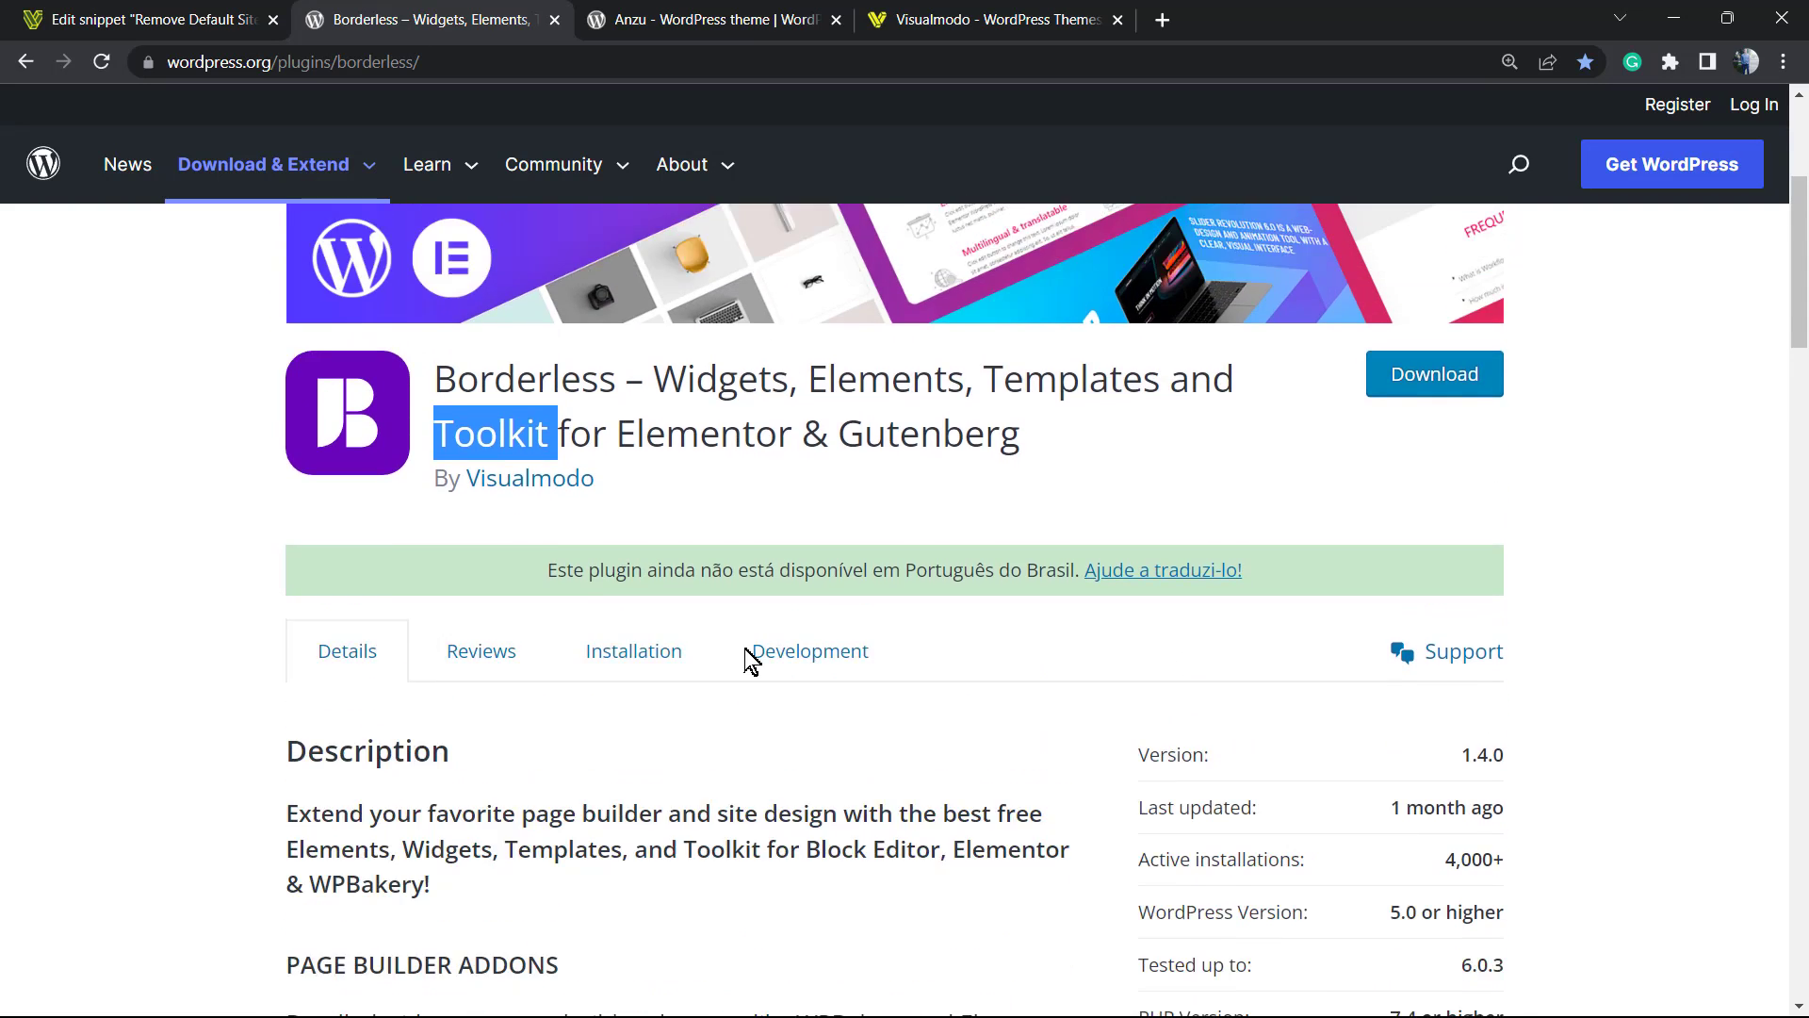
pyautogui.scroll(2, 748, 657)
pyautogui.scroll(2, 749, 658)
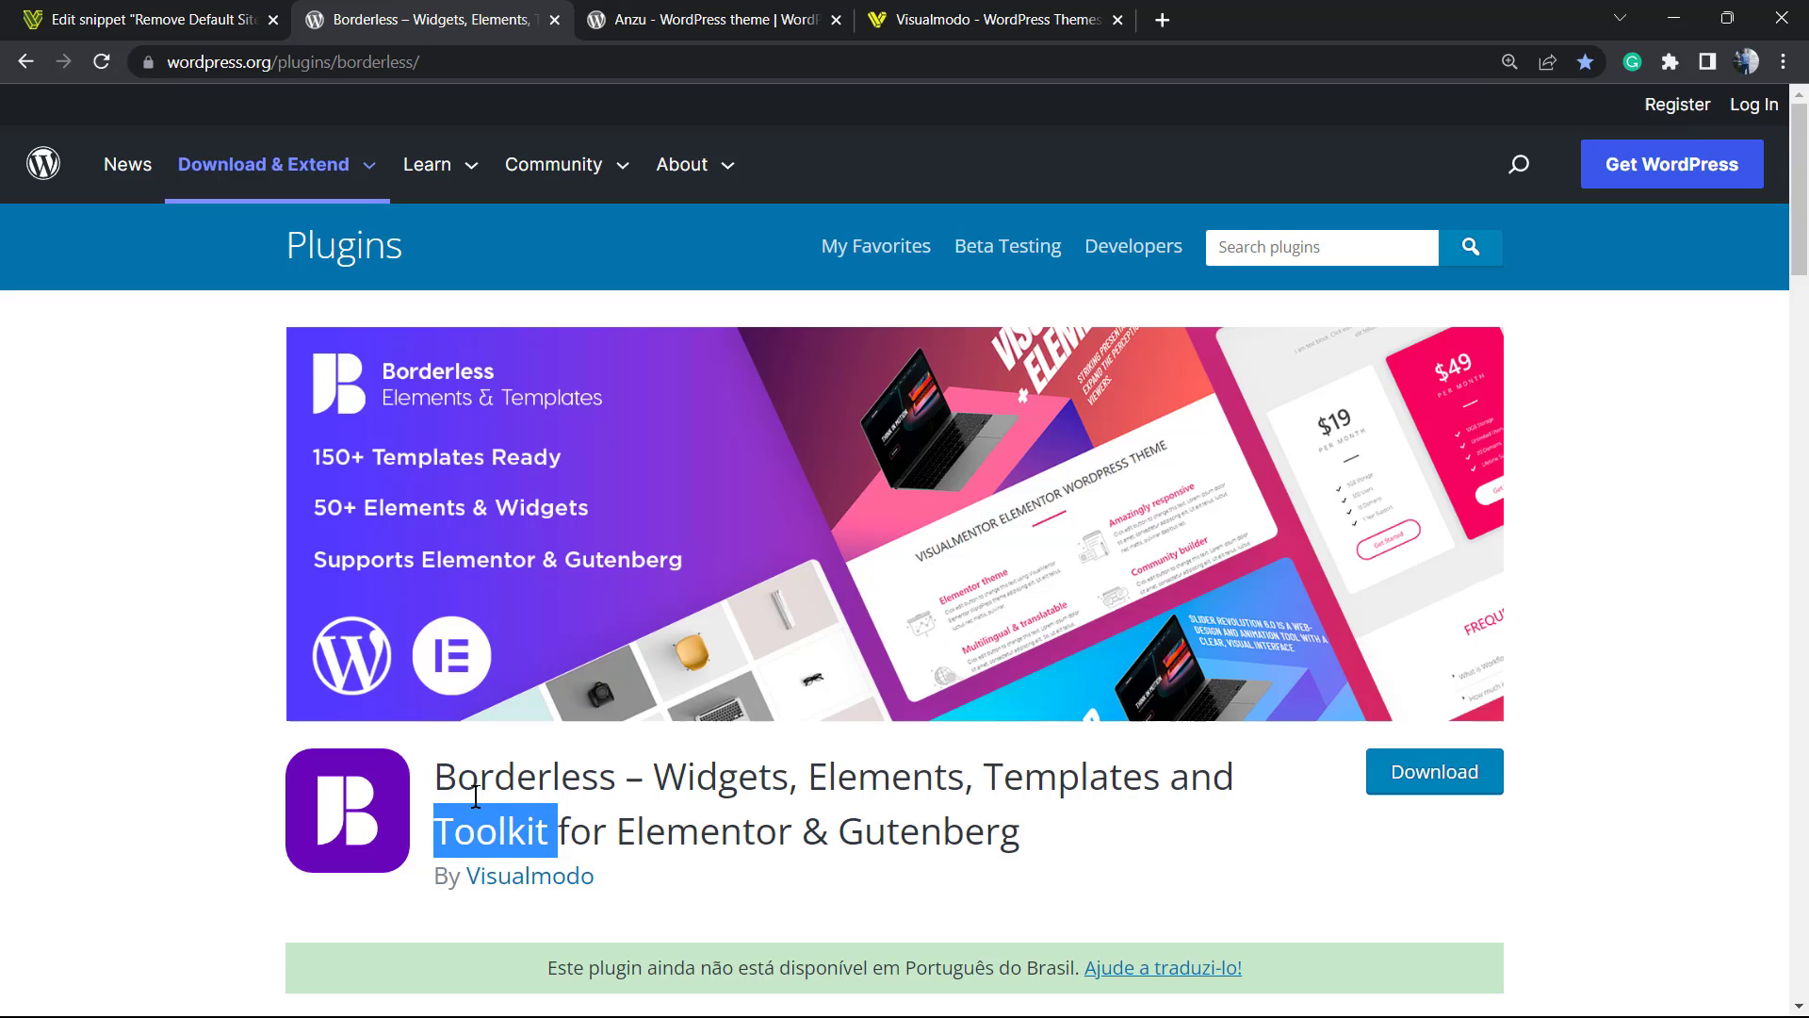
pyautogui.click(471, 785)
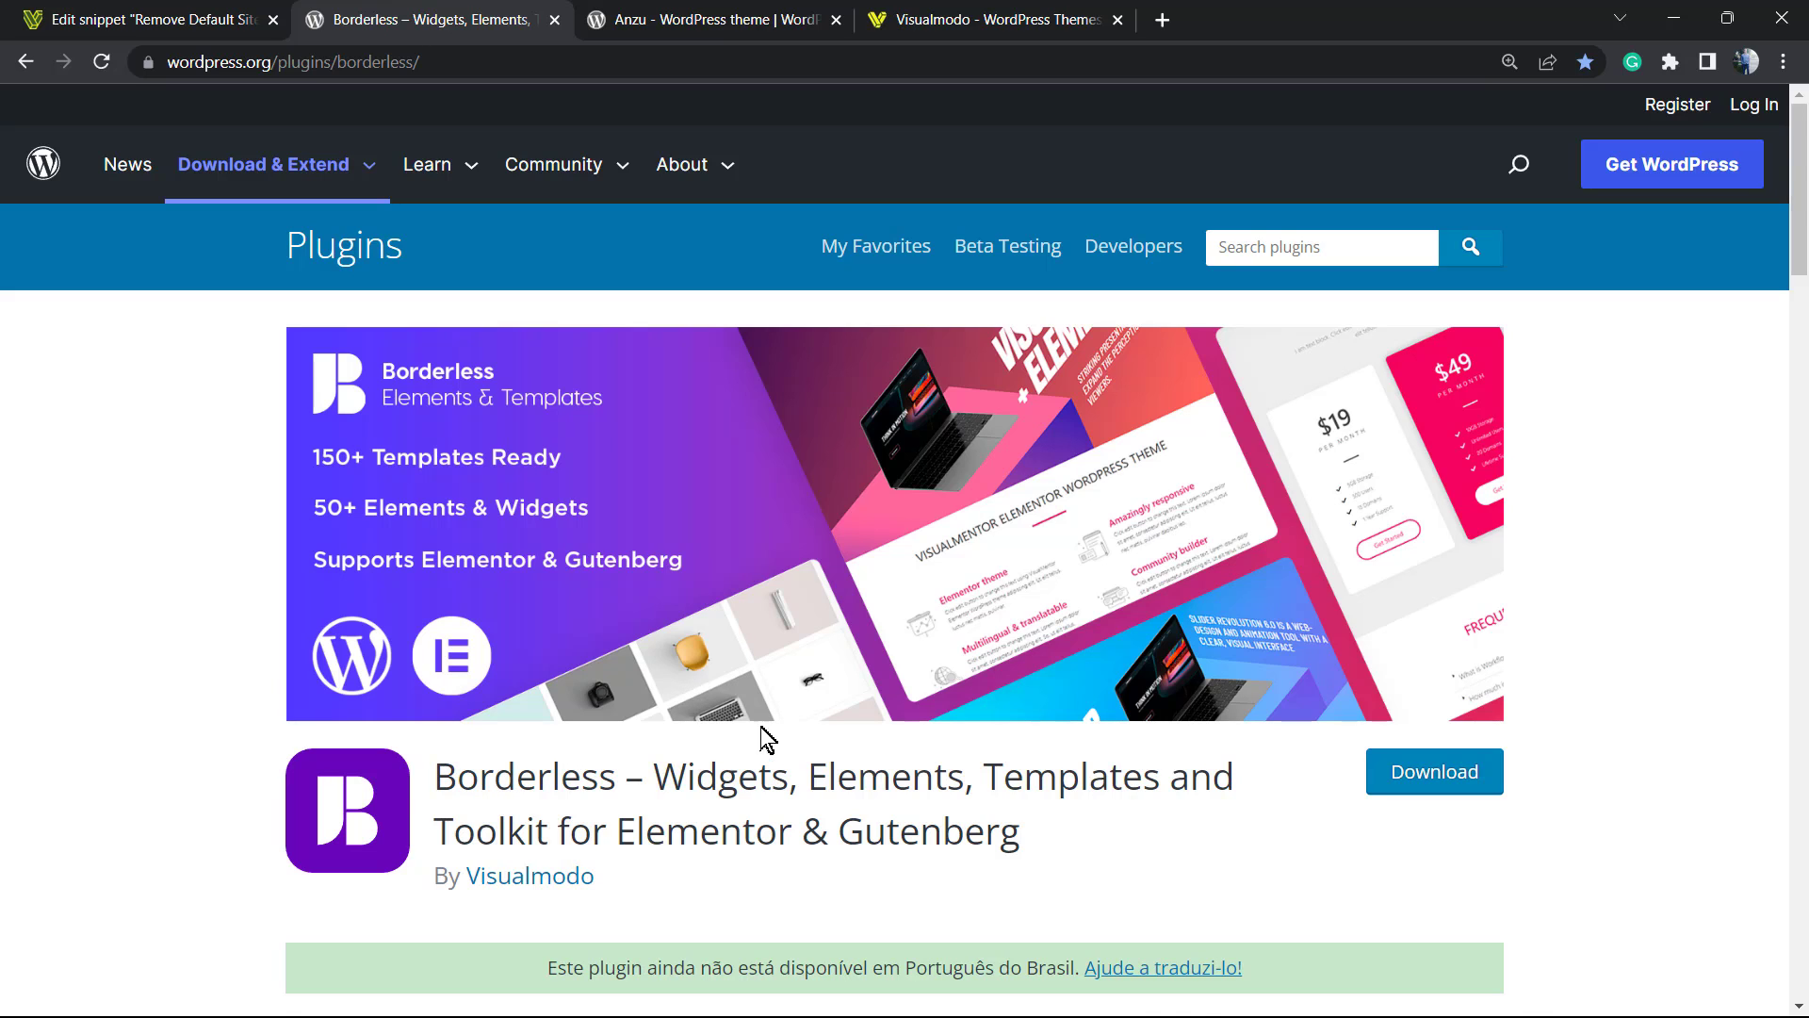
pyautogui.click(676, 17)
# Scroll the Anzu theme page, highlight the Anzu name, then switch to the Visualmodo tab
pyautogui.scroll(-1, 772, 613)
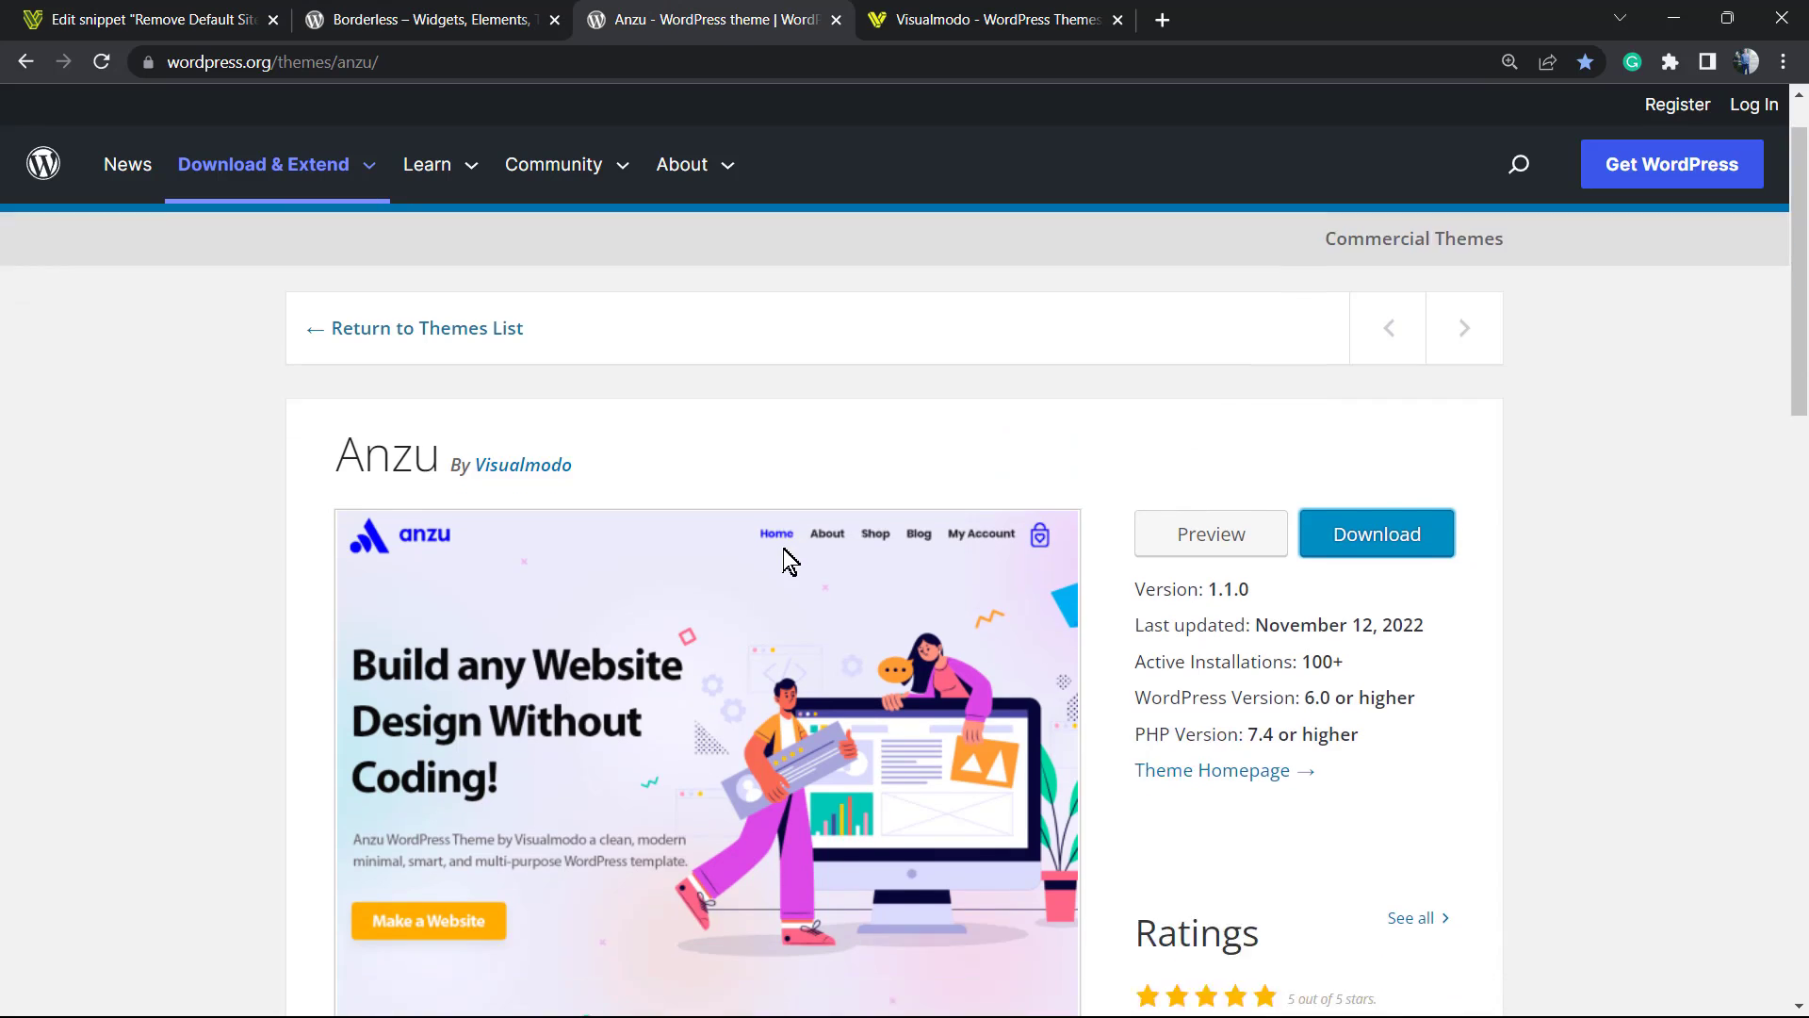
pyautogui.scroll(1, 785, 565)
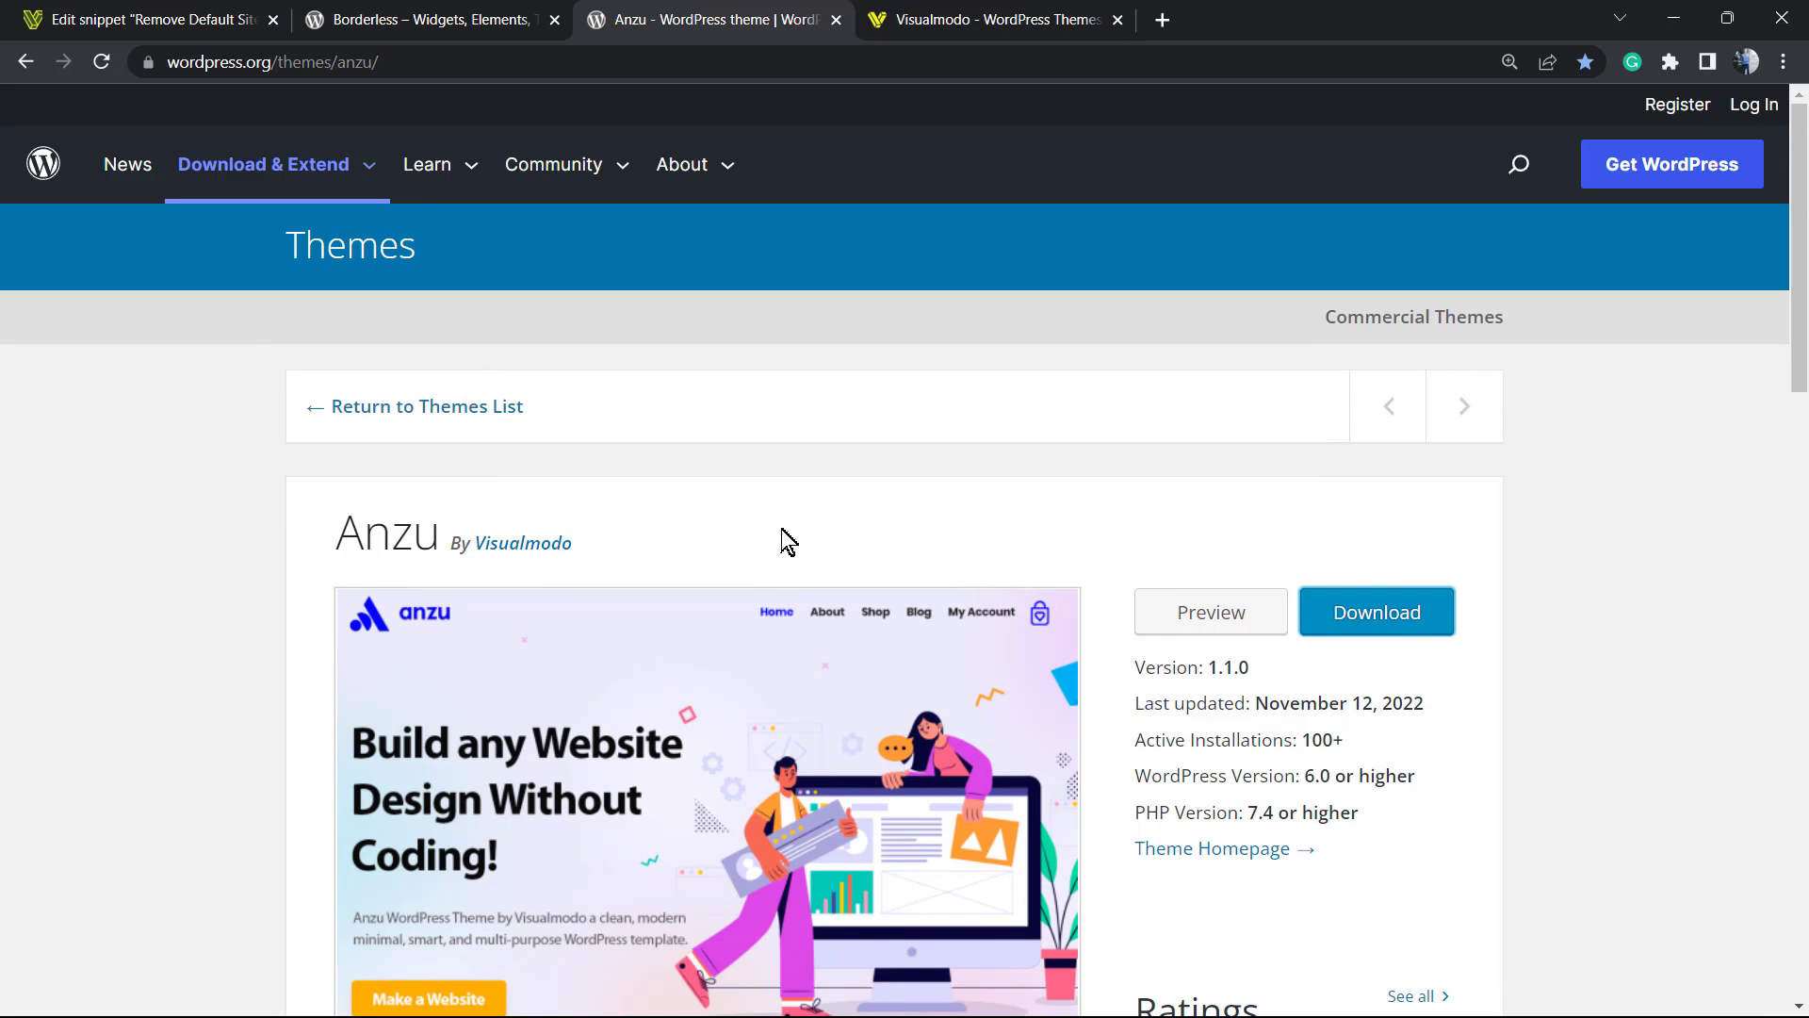
pyautogui.scroll(-1, 789, 542)
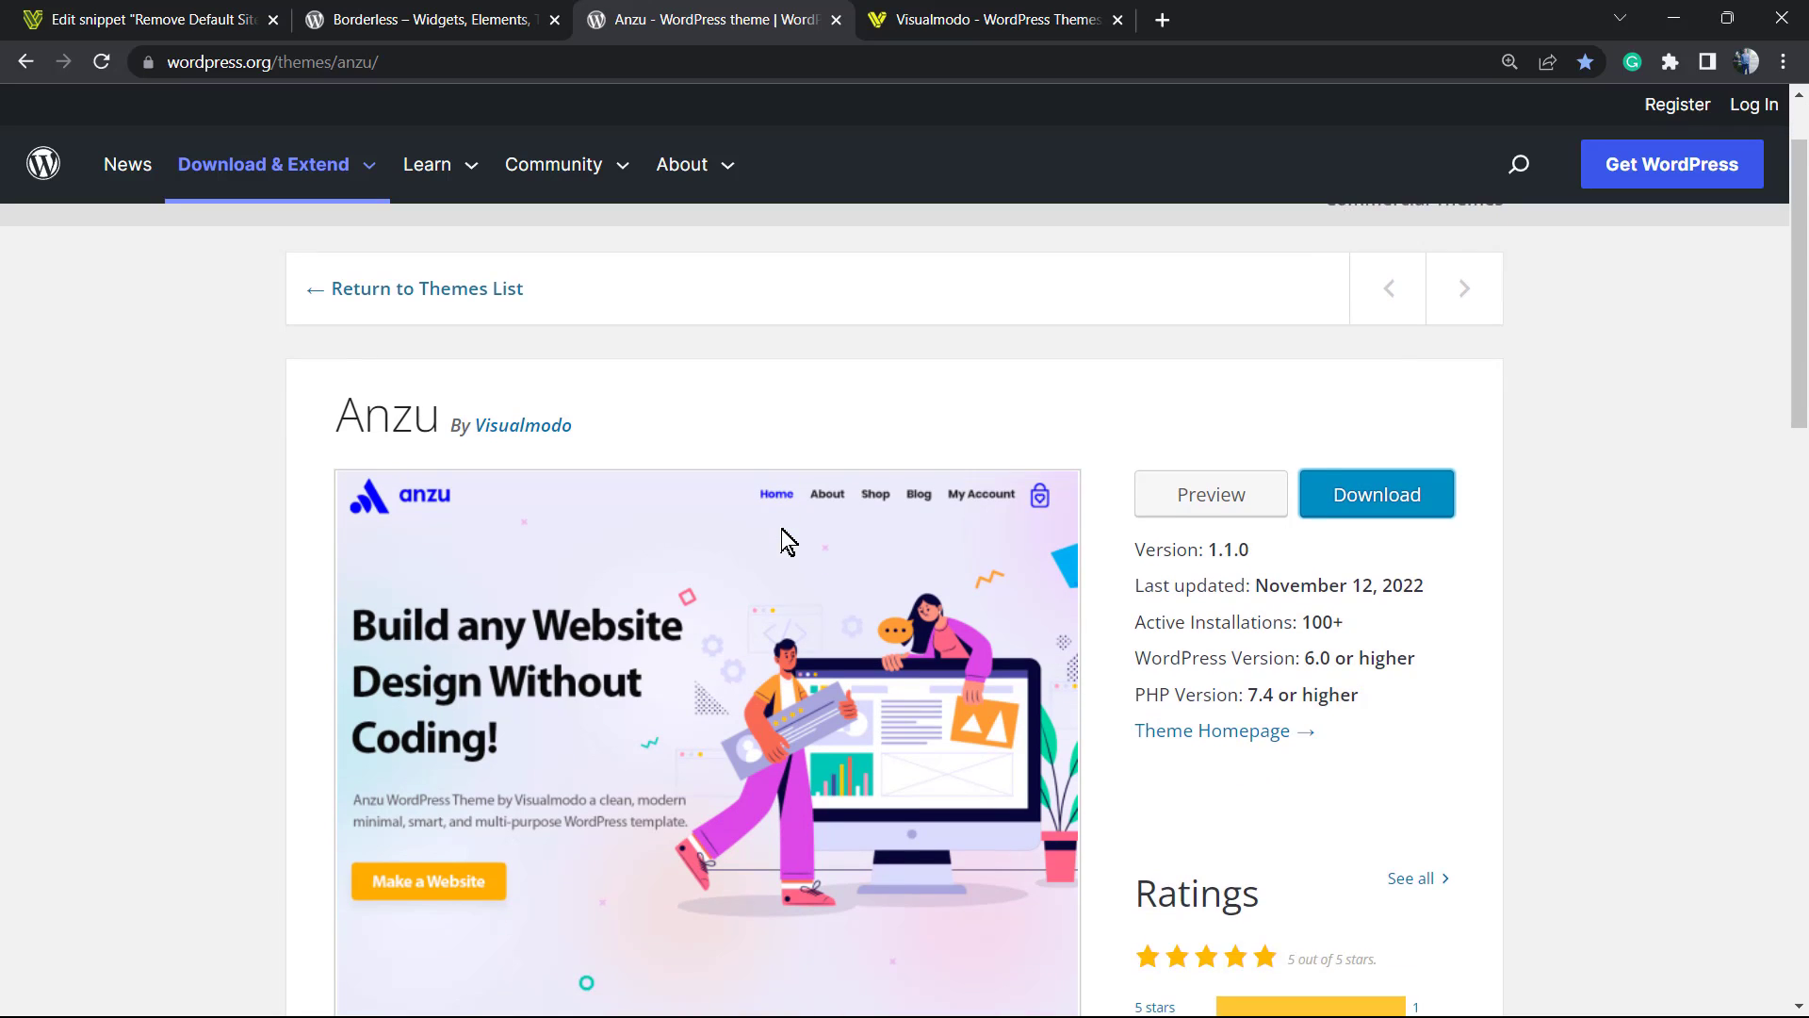
pyautogui.scroll(-4, 789, 542)
pyautogui.scroll(4, 789, 542)
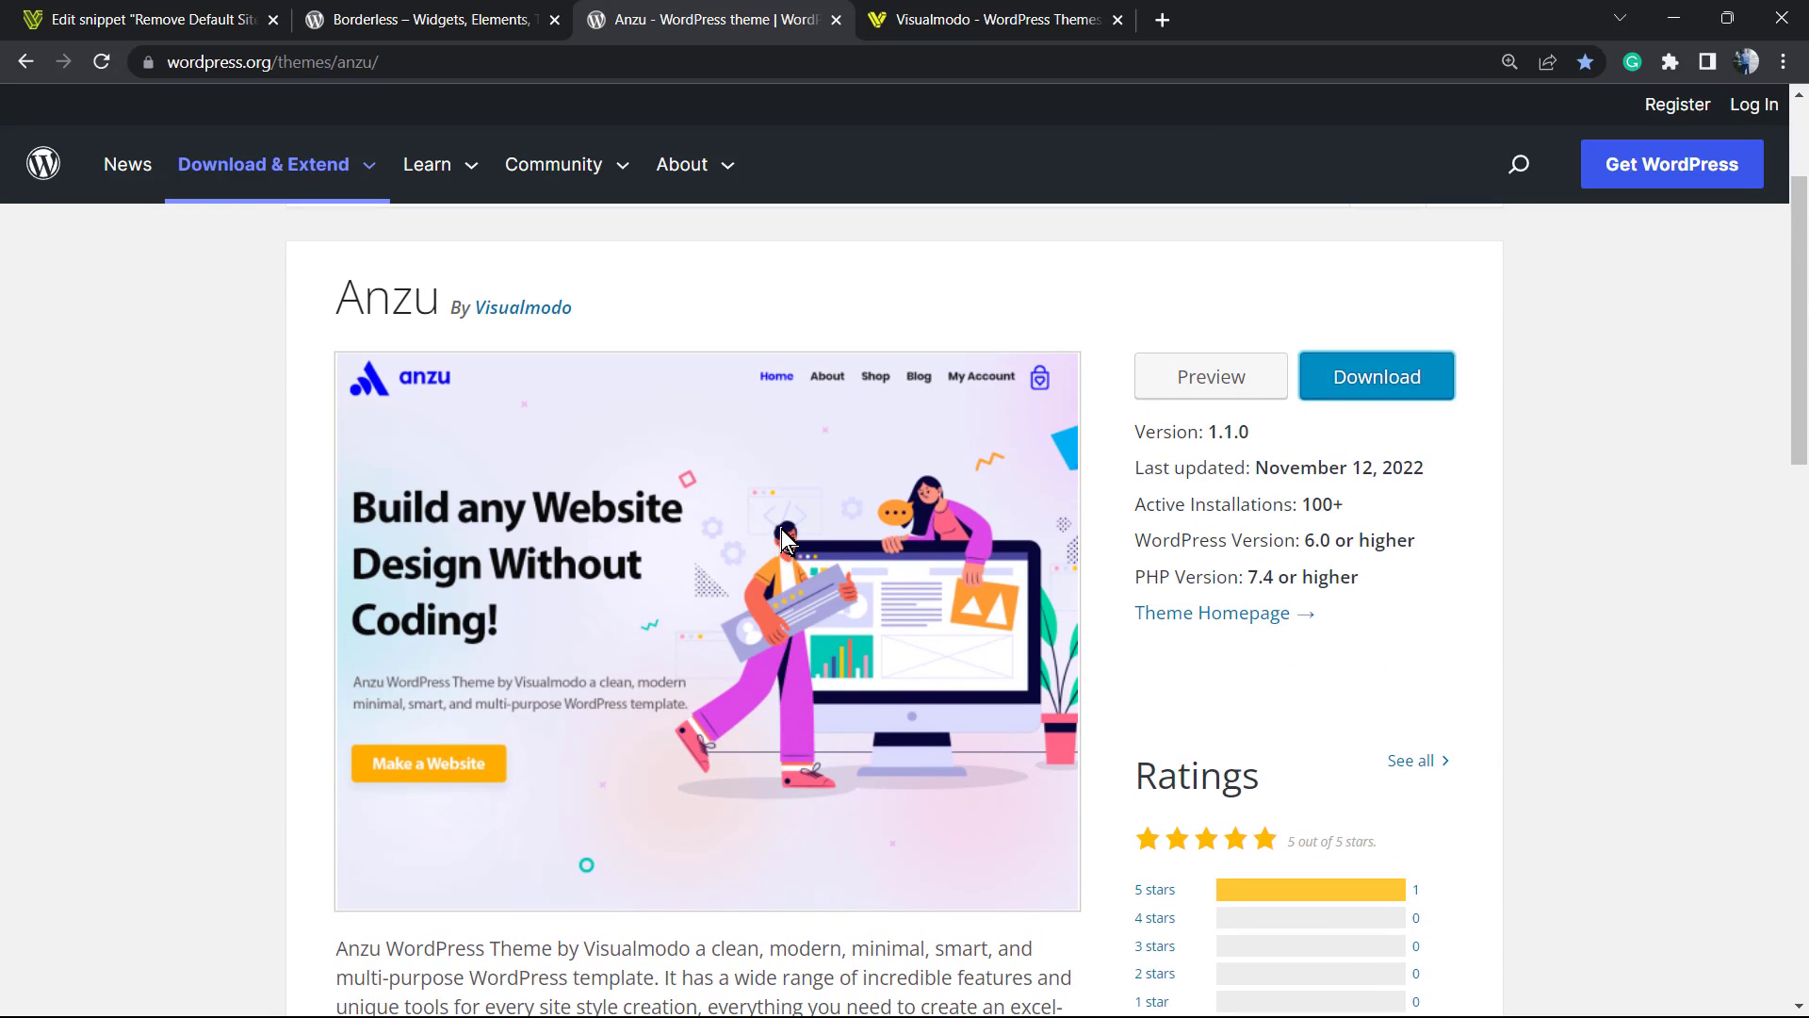
pyautogui.scroll(1, 788, 542)
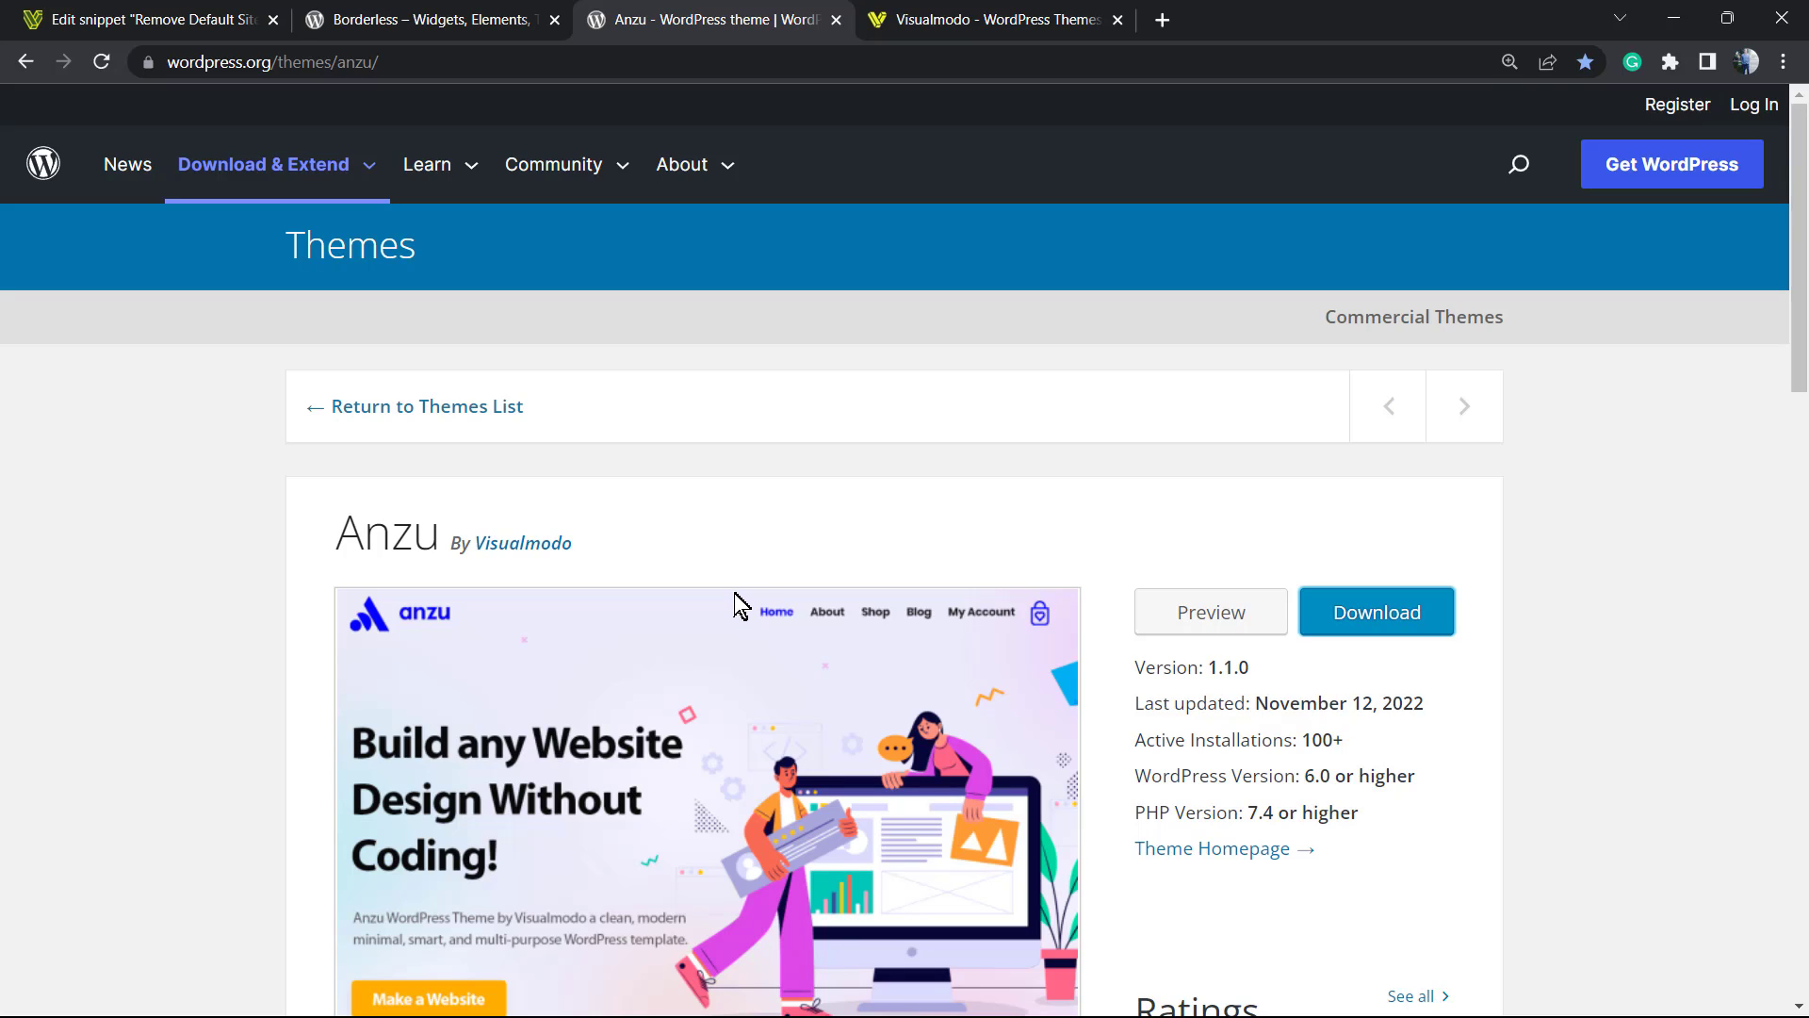
pyautogui.click(386, 524)
pyautogui.doubleClick(387, 525)
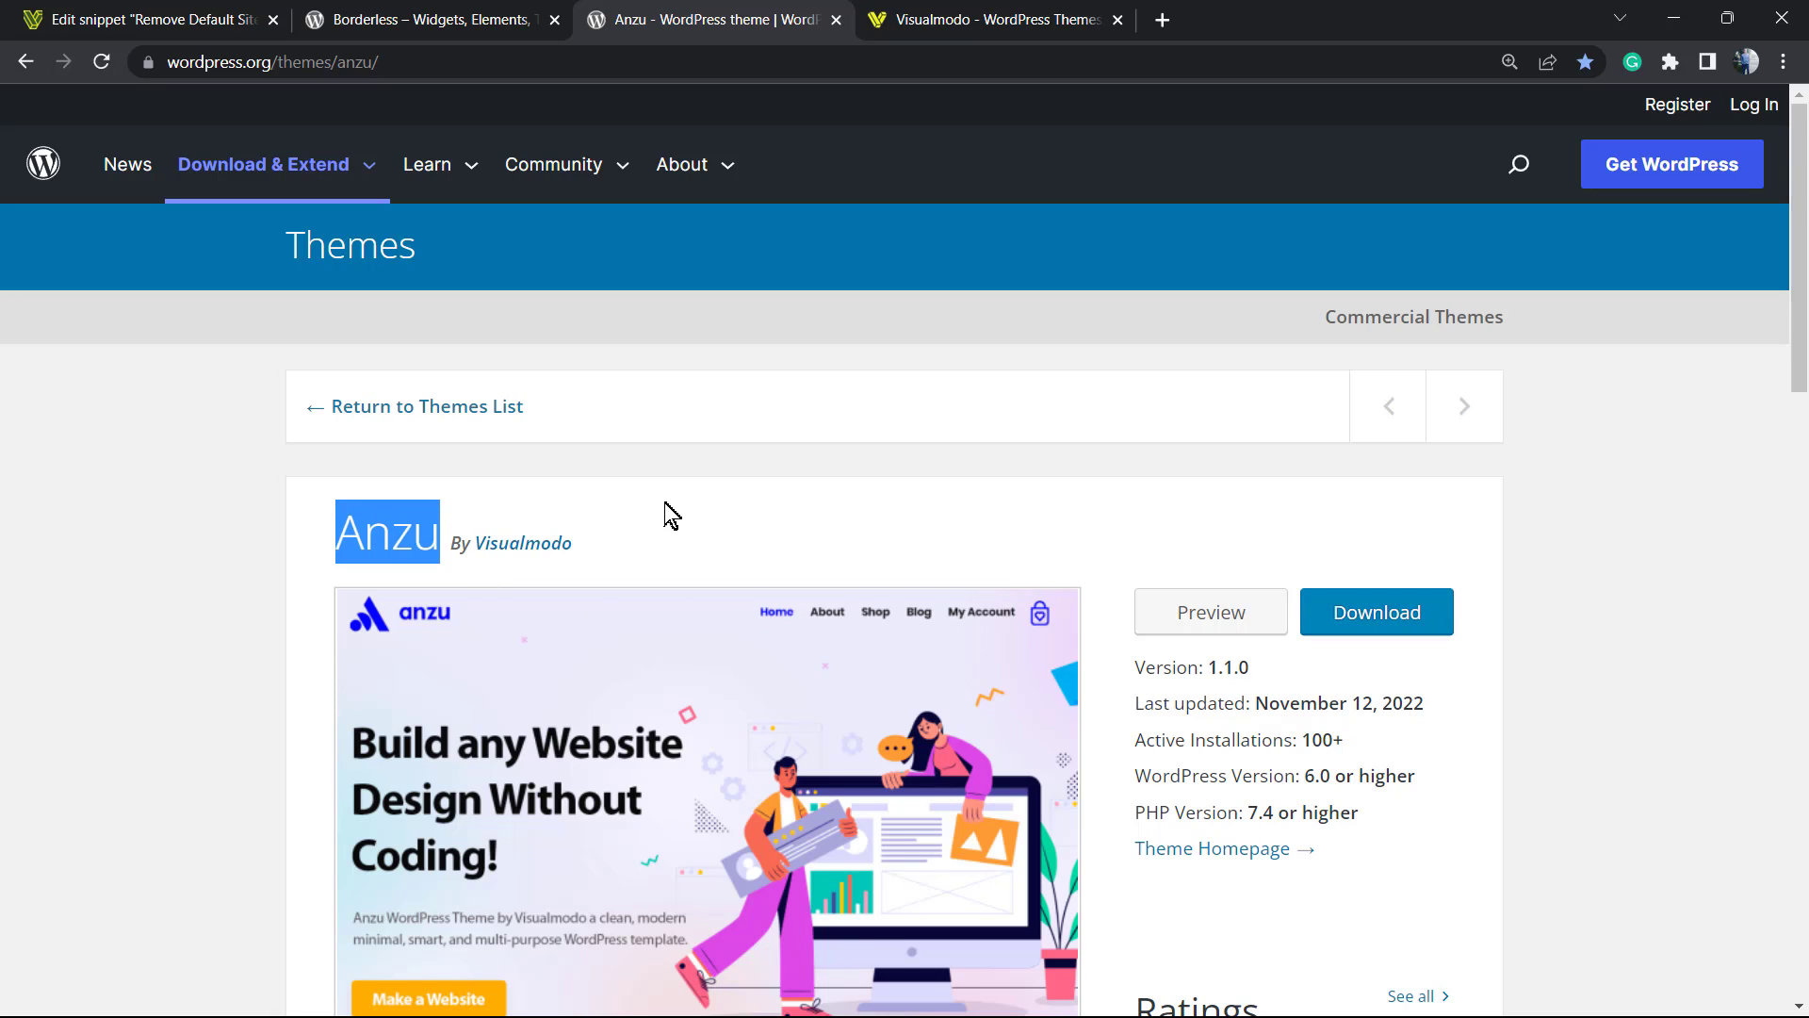
pyautogui.click(935, 21)
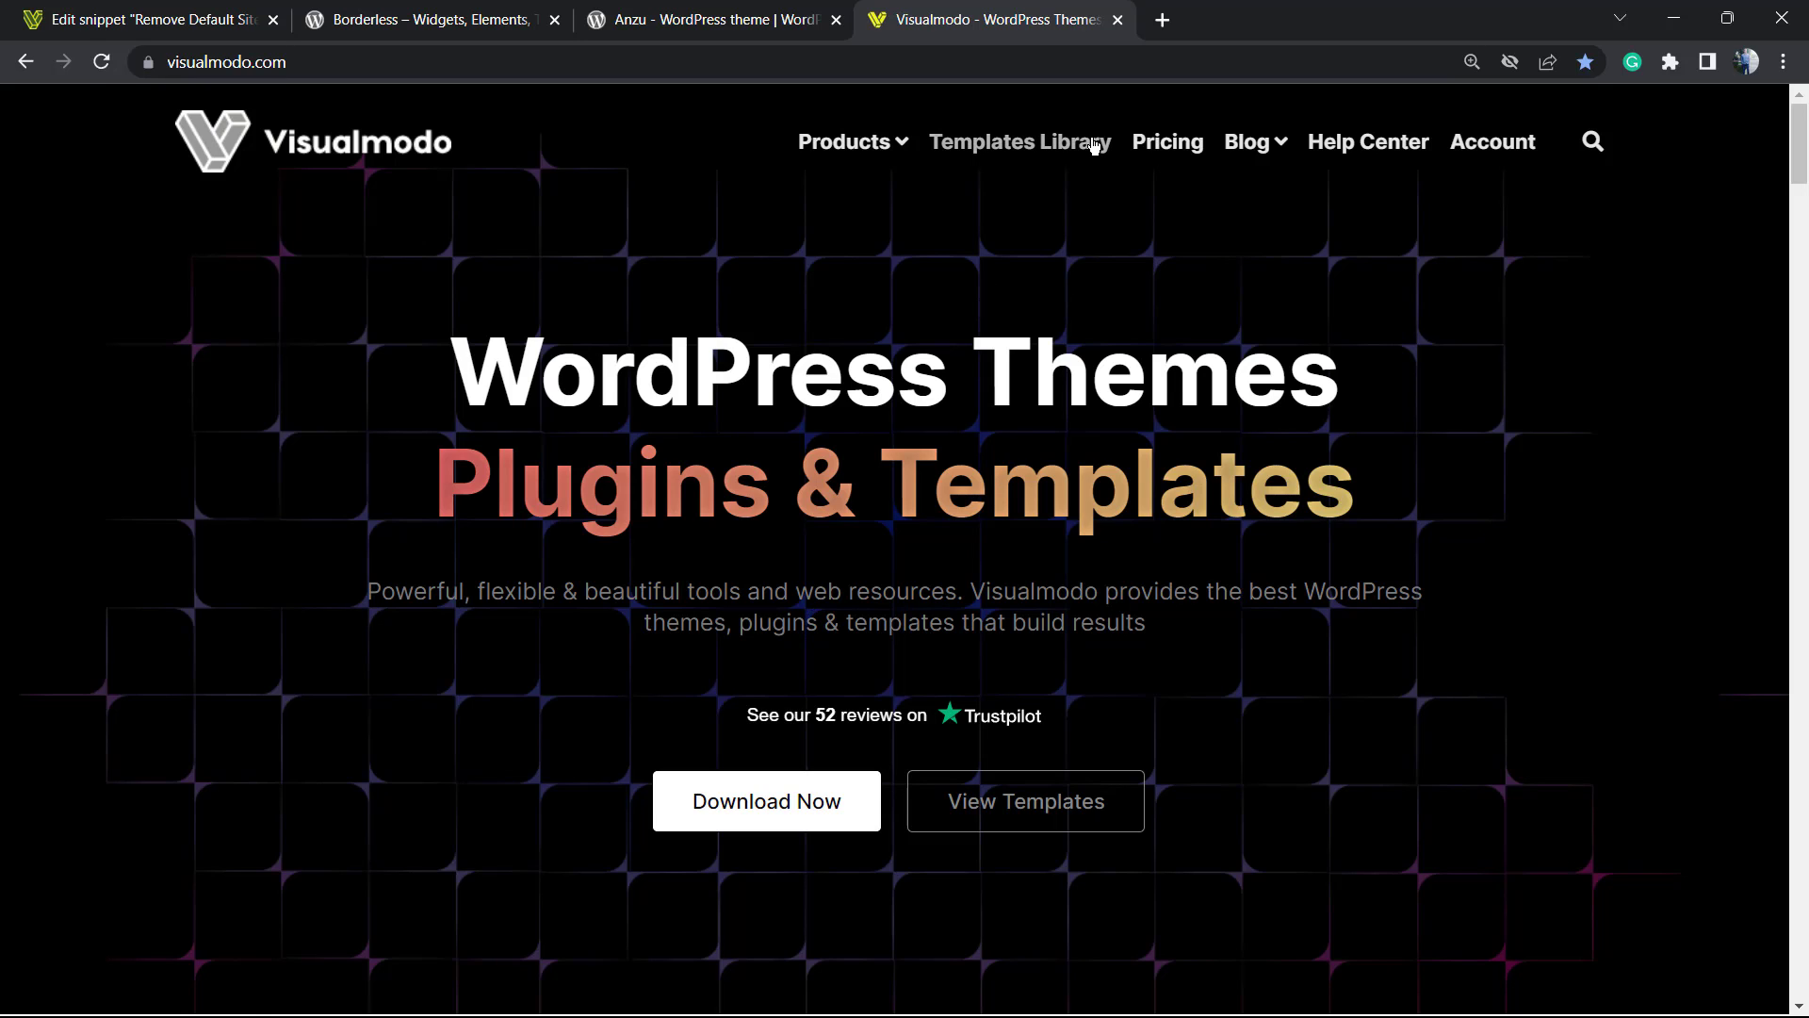
# Open Visualmodo's Templates Library and scroll down through Winery 2, Herbal, Car, Pharmacy and Shoe Shop
pyautogui.click(1022, 142)
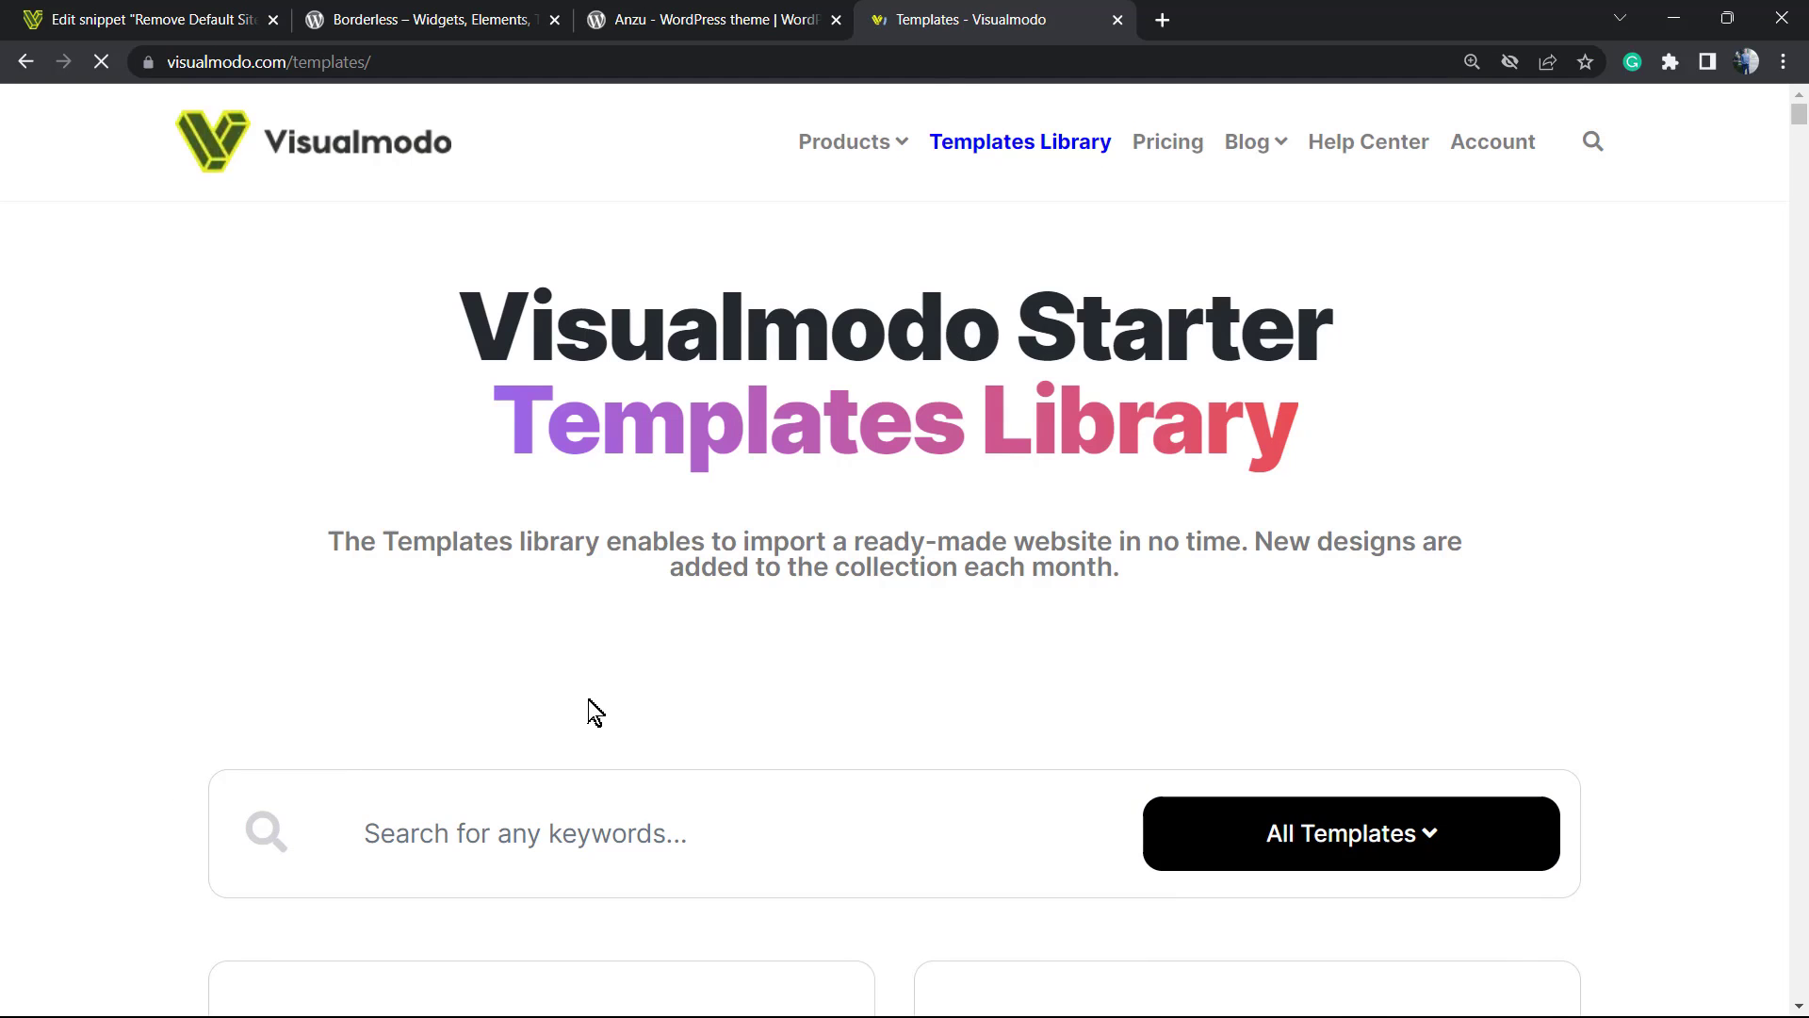
pyautogui.scroll(-4, 565, 711)
pyautogui.scroll(-3, 546, 721)
pyautogui.scroll(-7, 527, 725)
pyautogui.scroll(-3, 527, 734)
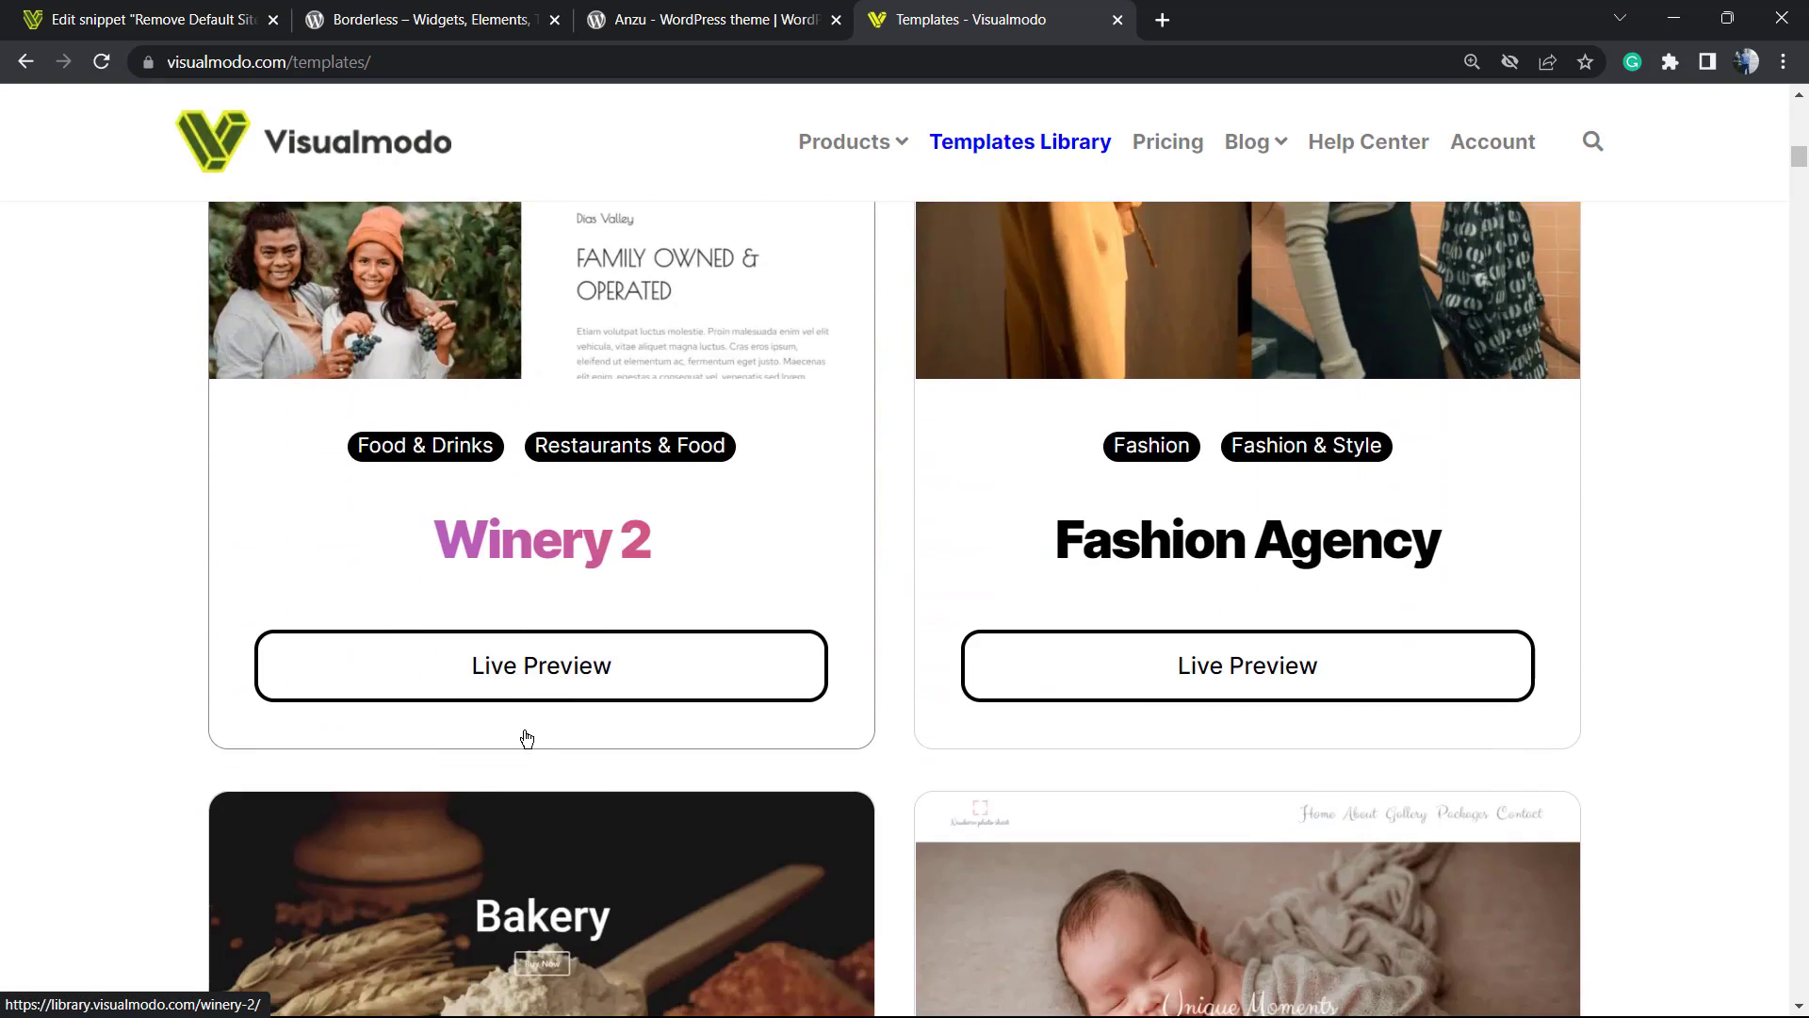
pyautogui.scroll(-3, 527, 738)
pyautogui.scroll(-4, 526, 737)
pyautogui.scroll(-6, 527, 737)
pyautogui.scroll(-3, 527, 738)
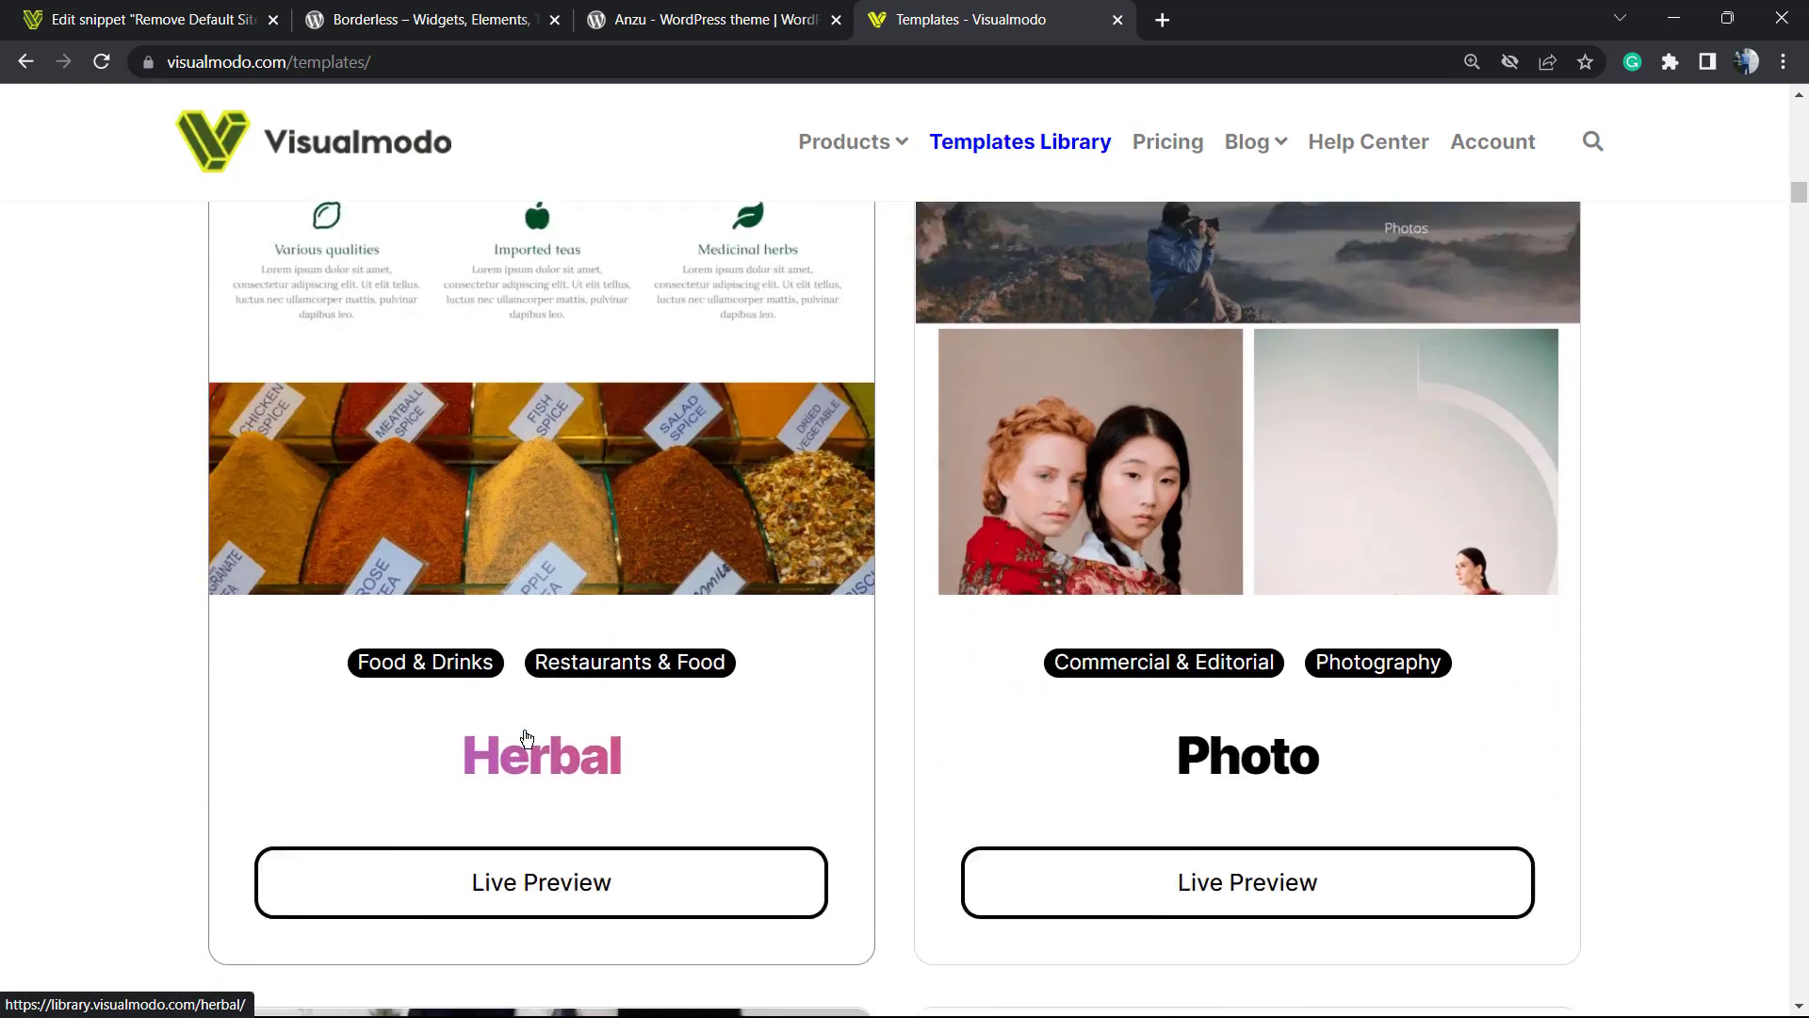
pyautogui.scroll(-5, 527, 738)
pyautogui.scroll(-6, 526, 738)
pyautogui.scroll(-4, 527, 738)
pyautogui.scroll(-5, 527, 738)
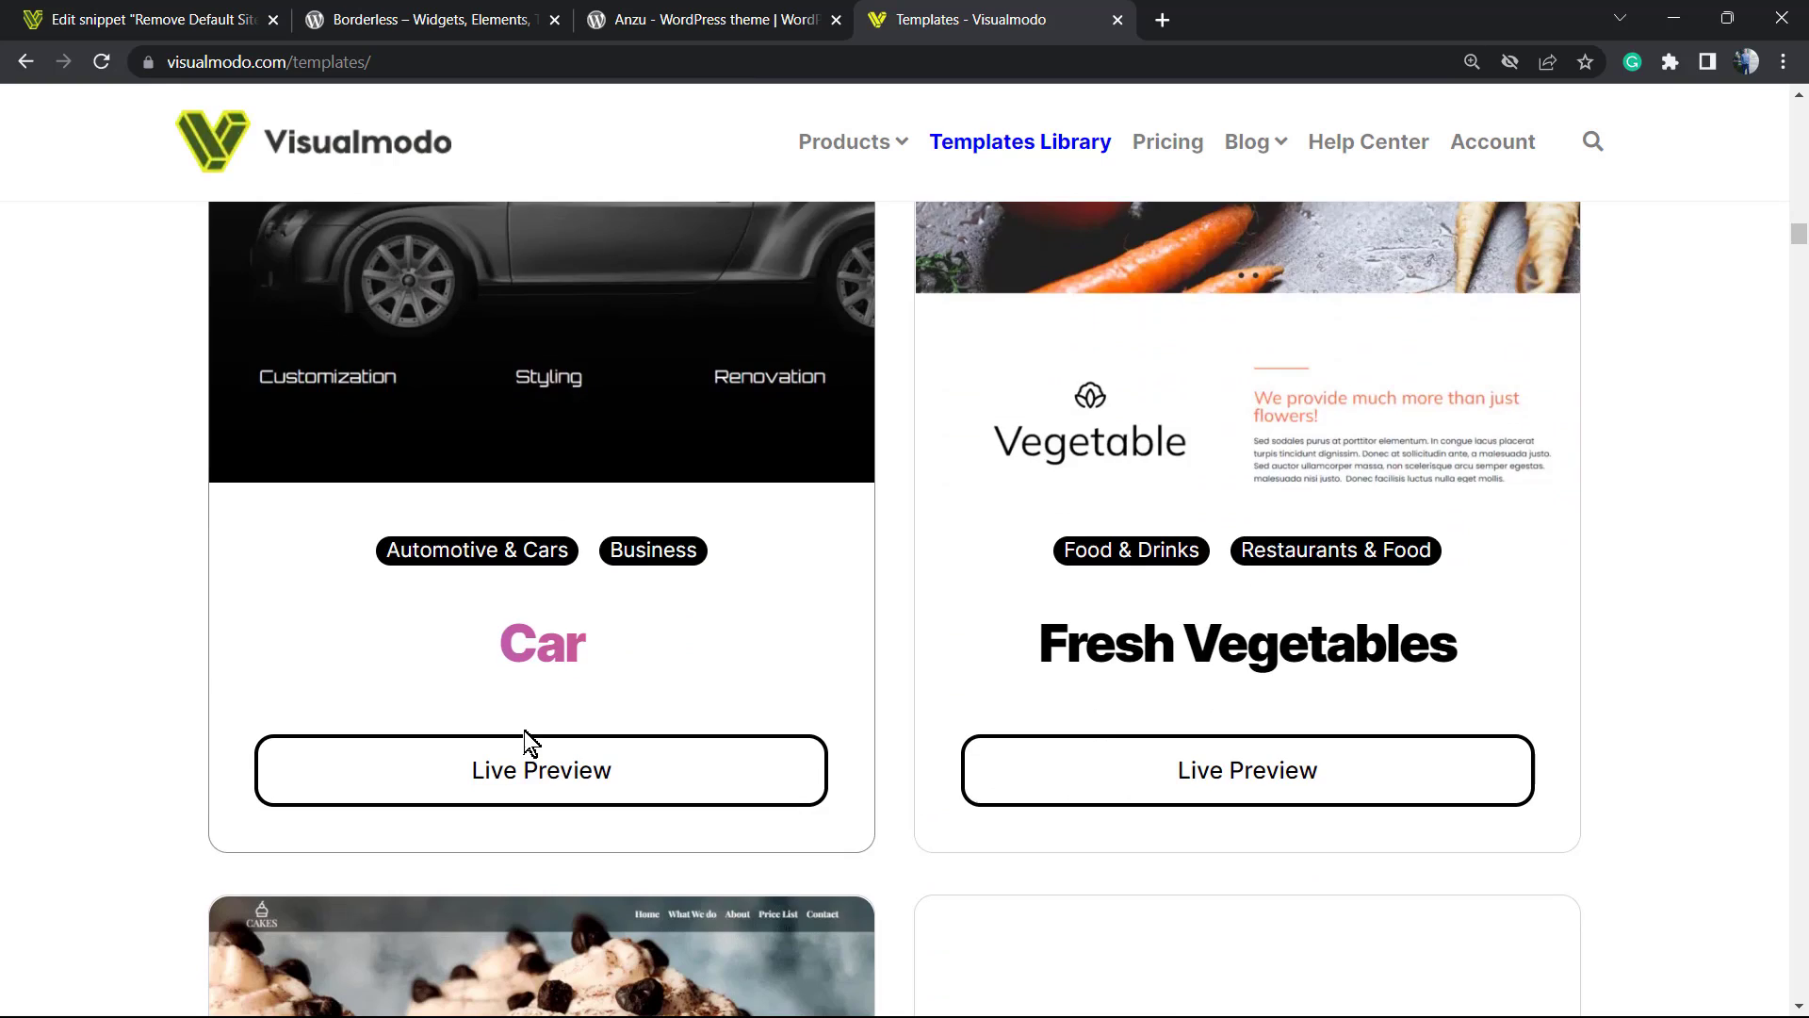
pyautogui.scroll(-6, 527, 738)
pyautogui.scroll(-2, 526, 738)
pyautogui.scroll(-7, 526, 737)
pyautogui.scroll(-6, 526, 721)
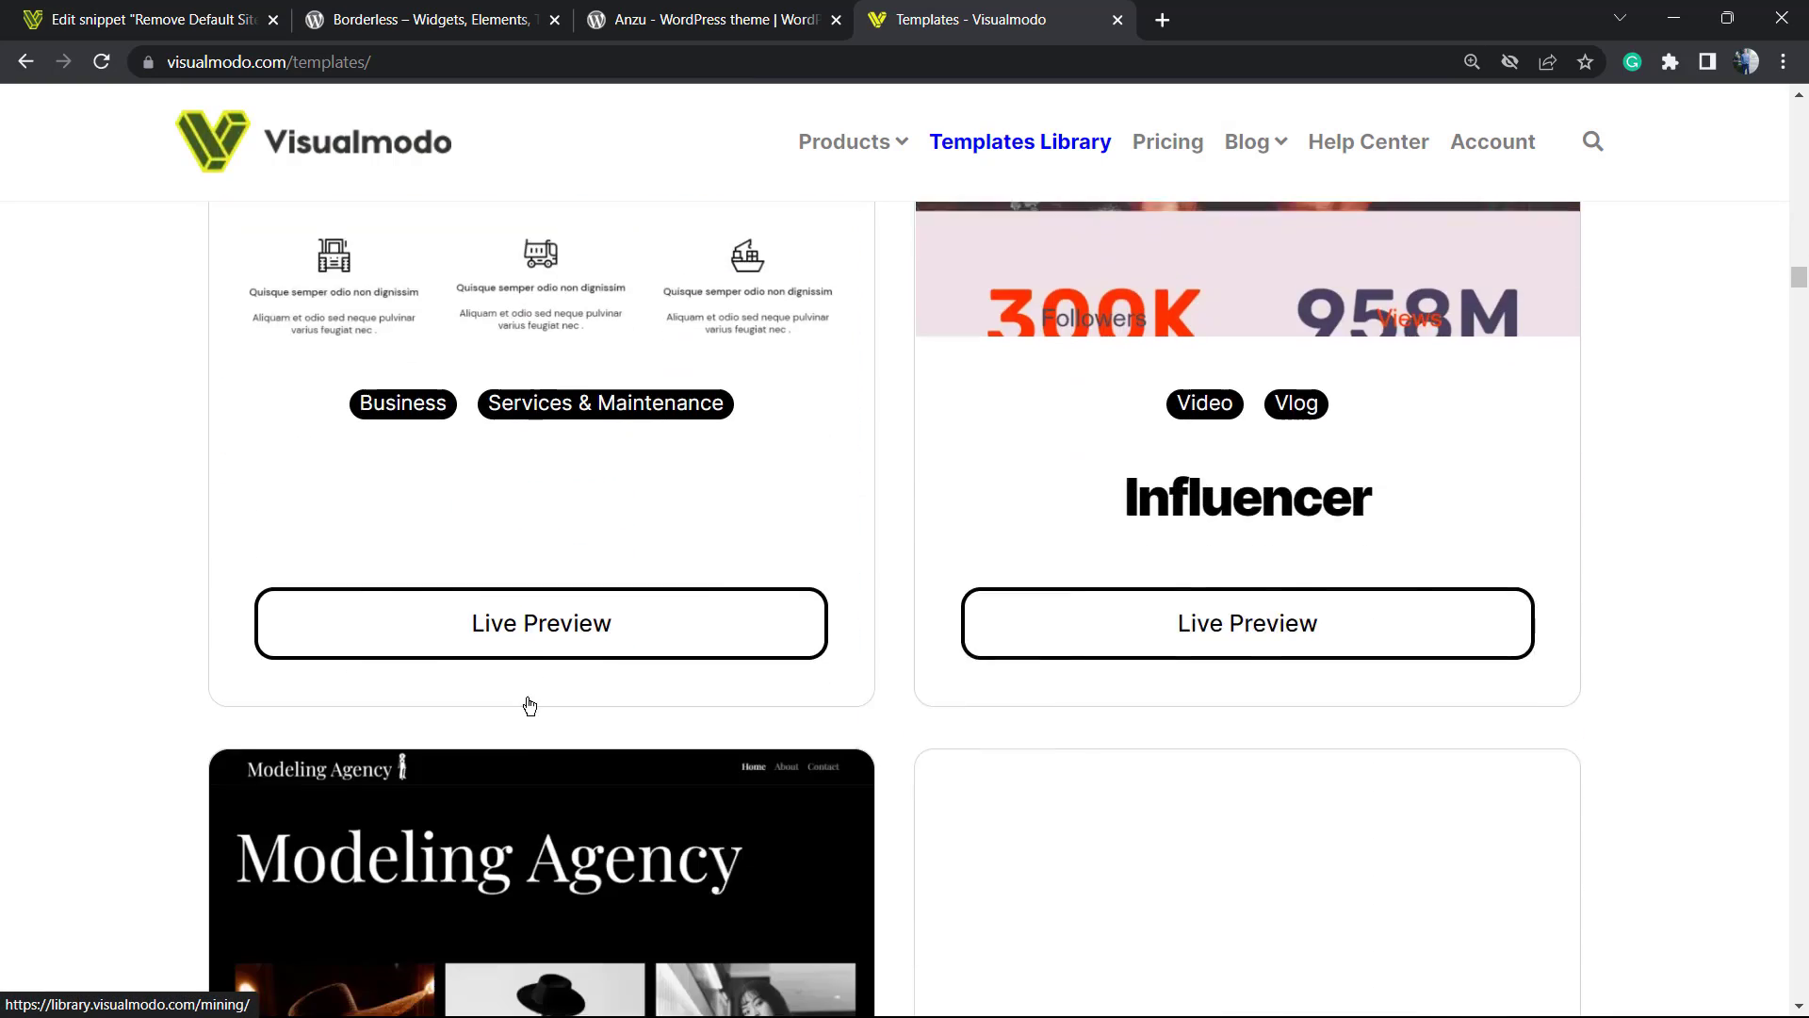
pyautogui.scroll(-5, 526, 707)
pyautogui.scroll(-5, 525, 669)
pyautogui.scroll(-8, 525, 641)
pyautogui.scroll(-4, 523, 644)
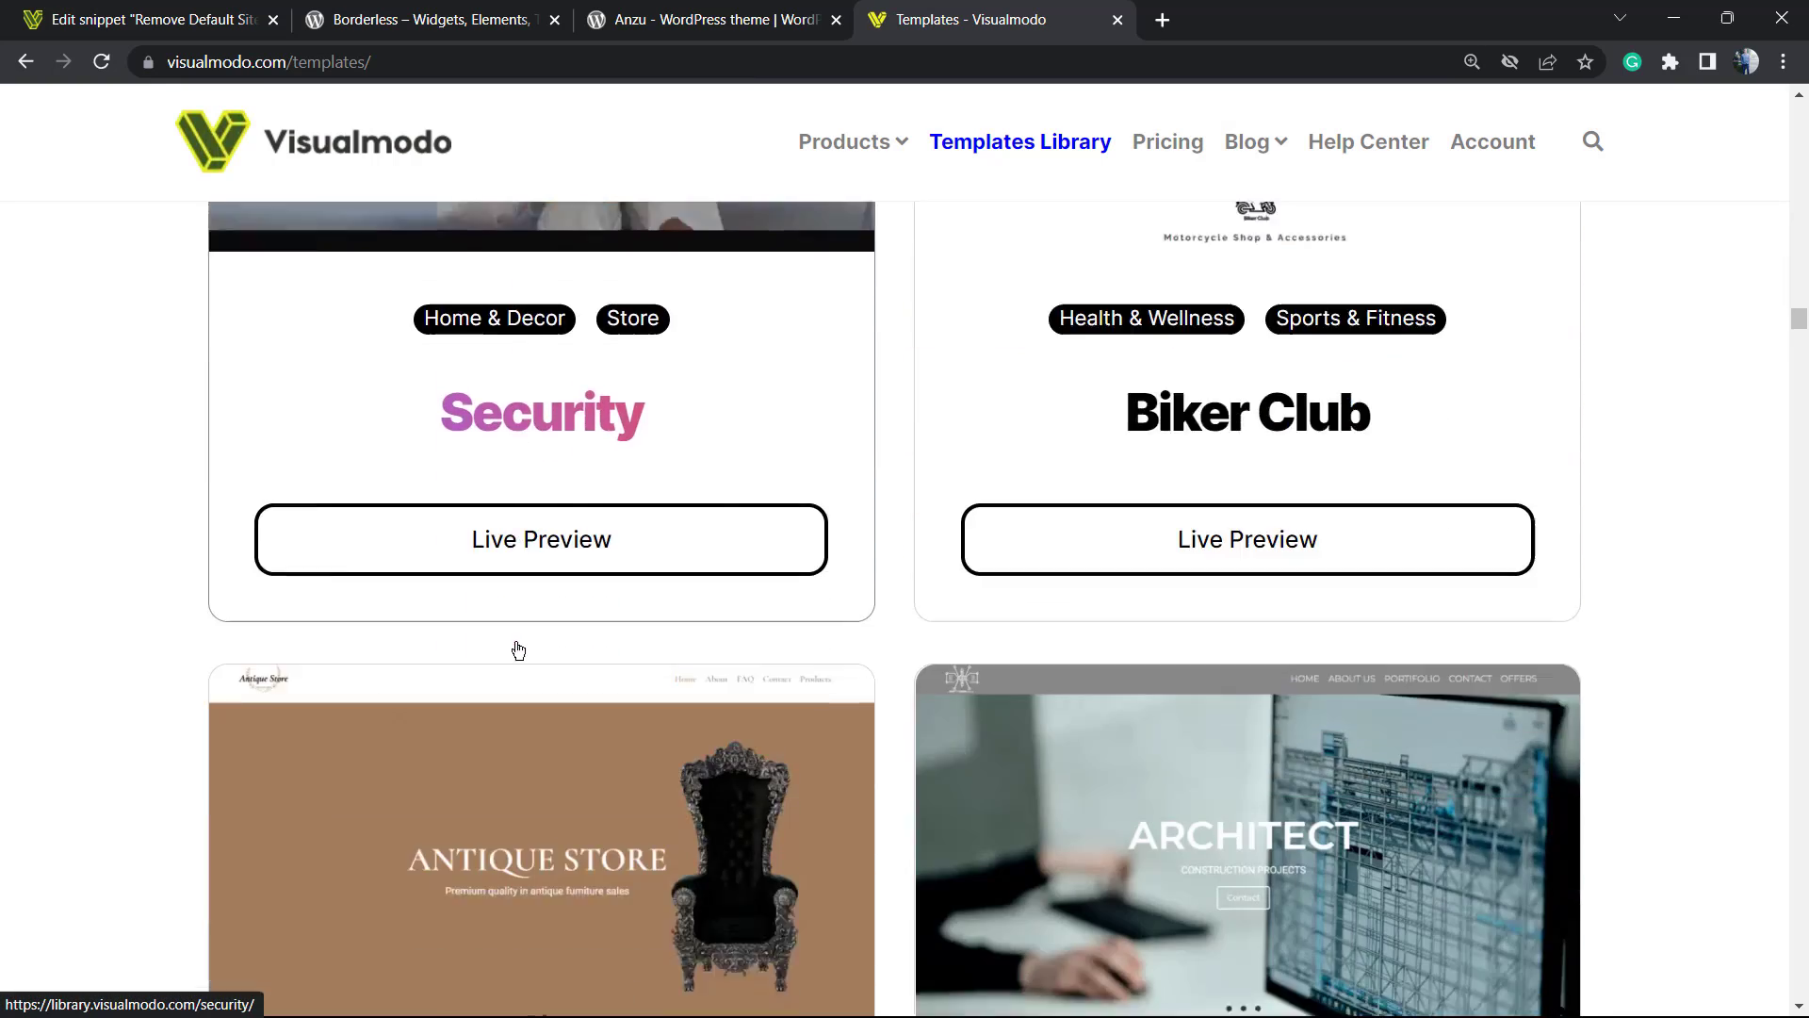
pyautogui.scroll(-6, 520, 646)
pyautogui.scroll(-7, 517, 650)
pyautogui.scroll(-4, 517, 650)
pyautogui.scroll(-5, 513, 646)
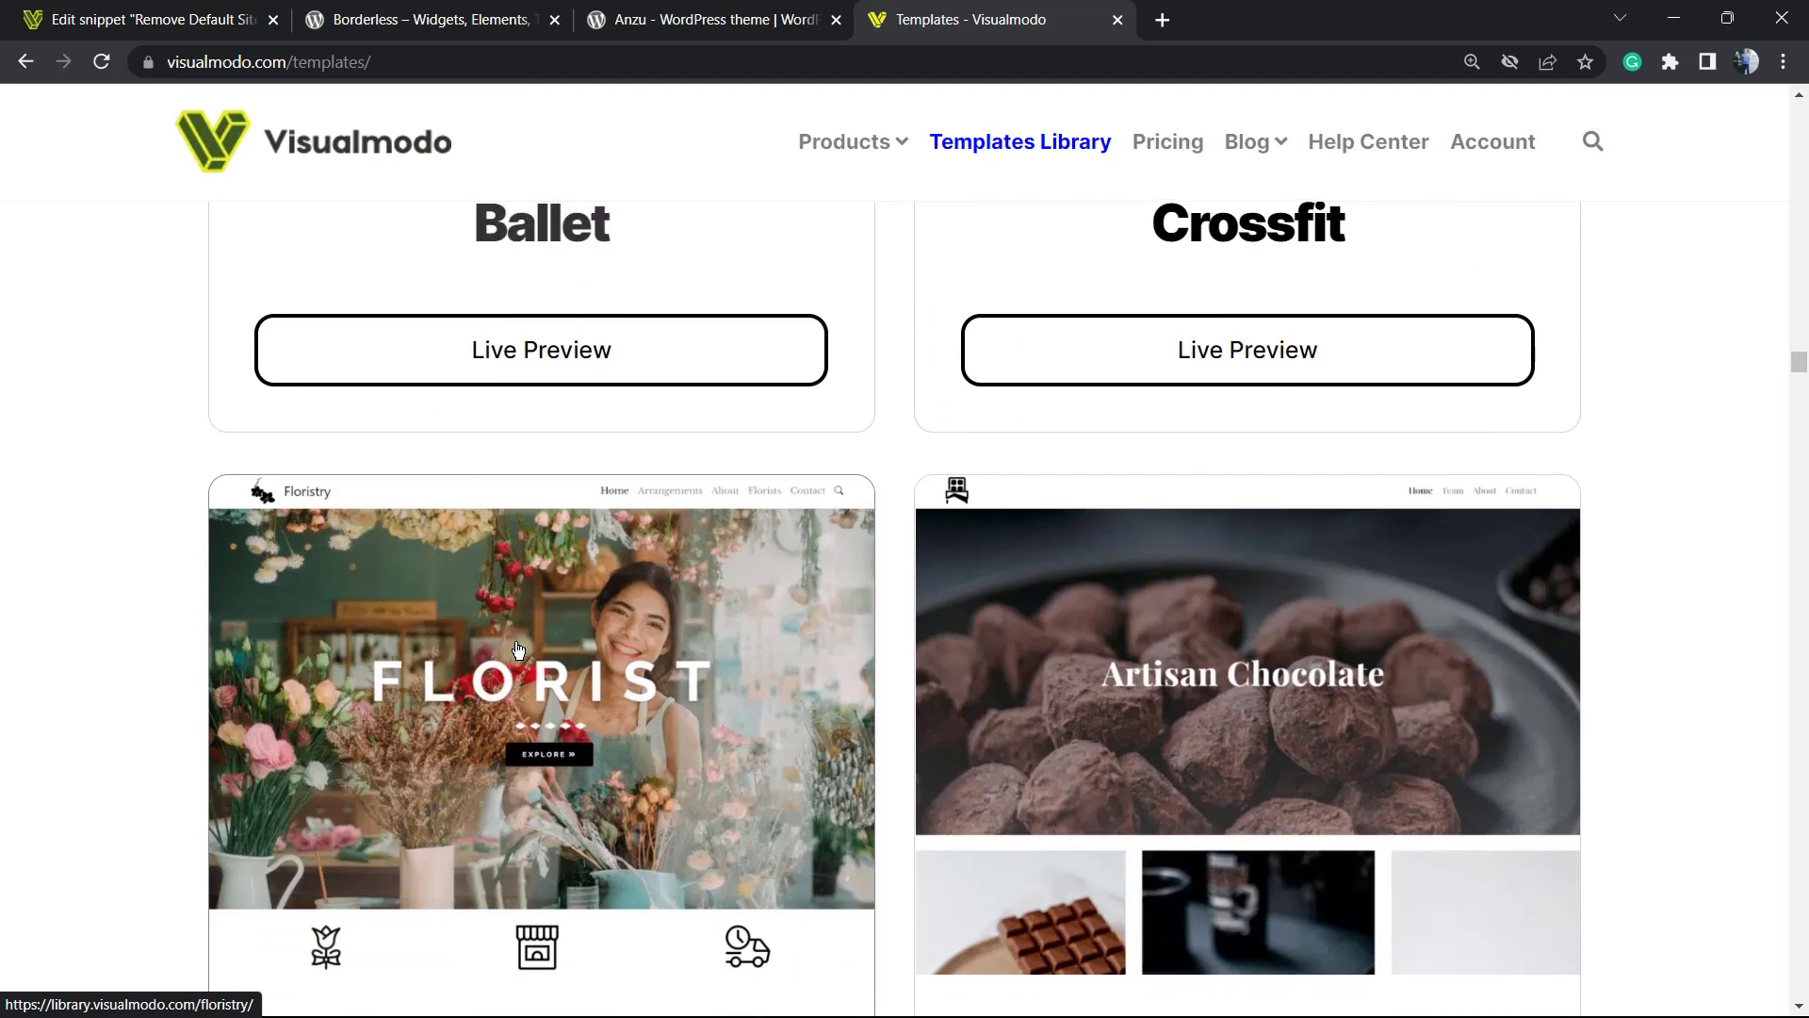
pyautogui.scroll(-6, 513, 646)
pyautogui.scroll(-6, 509, 655)
pyautogui.scroll(-5, 501, 663)
pyautogui.scroll(-4, 659, 678)
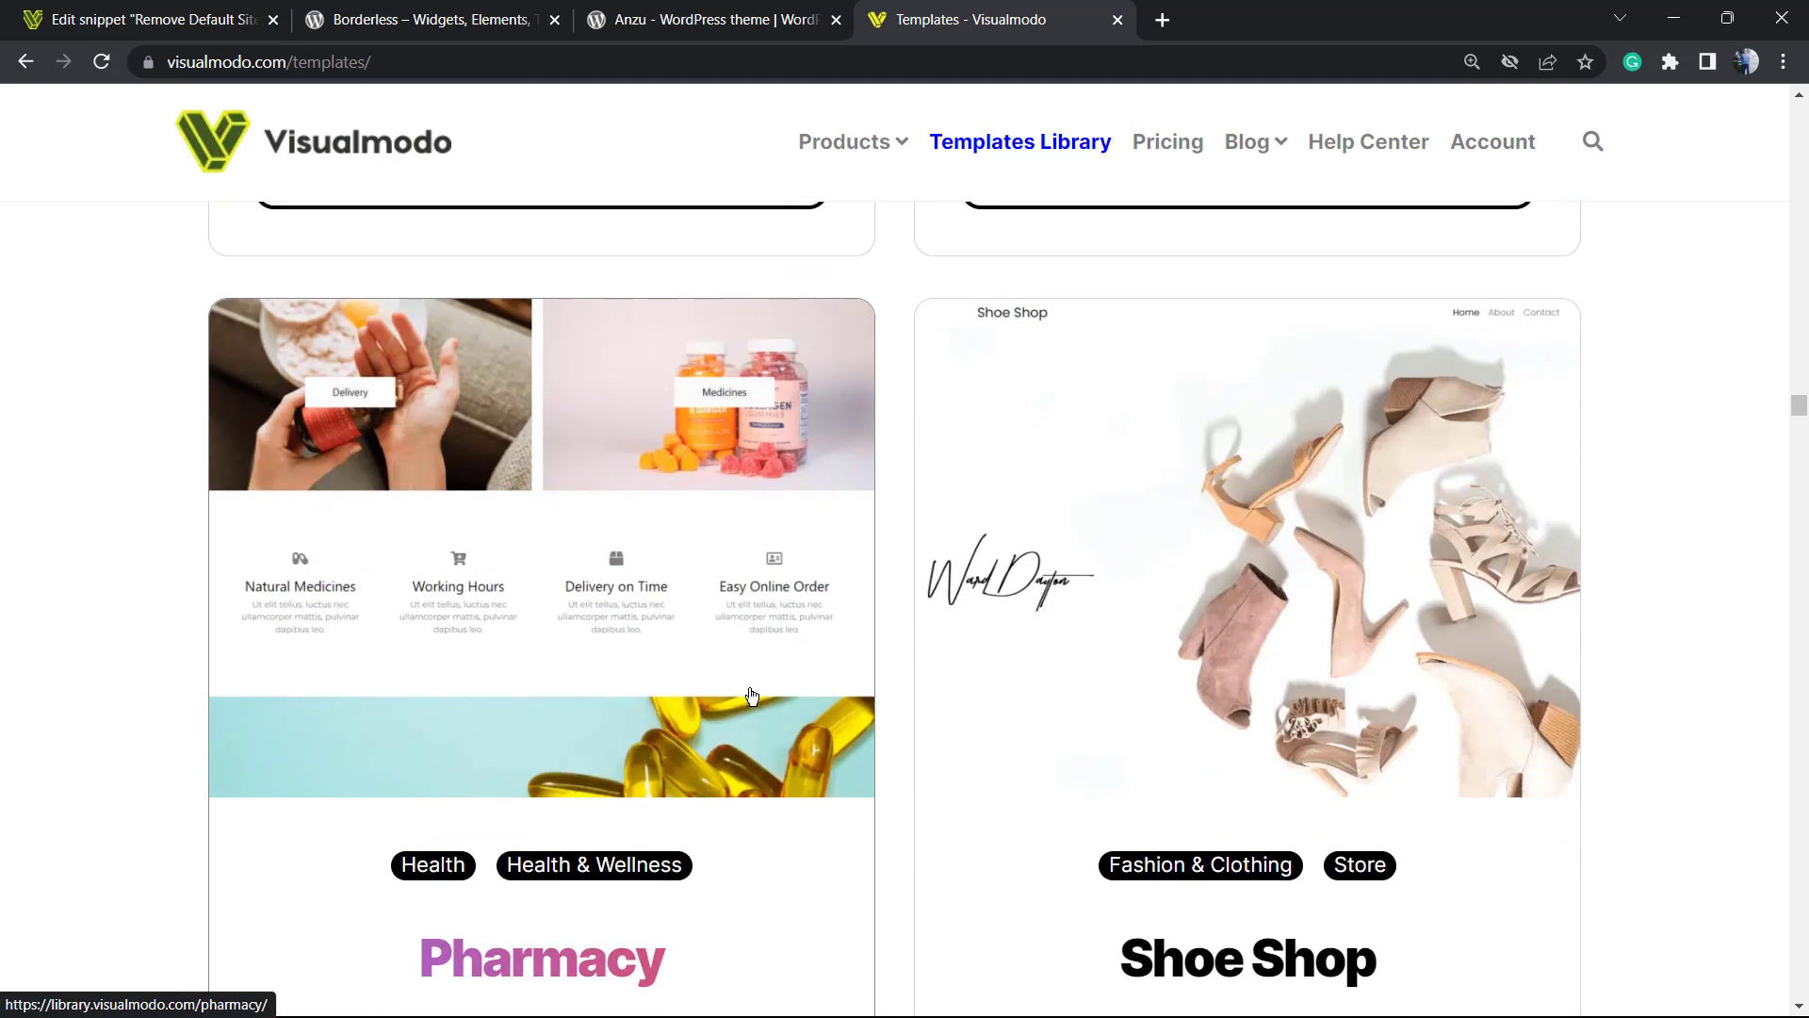
pyautogui.scroll(-5, 848, 692)
pyautogui.scroll(-1, 873, 694)
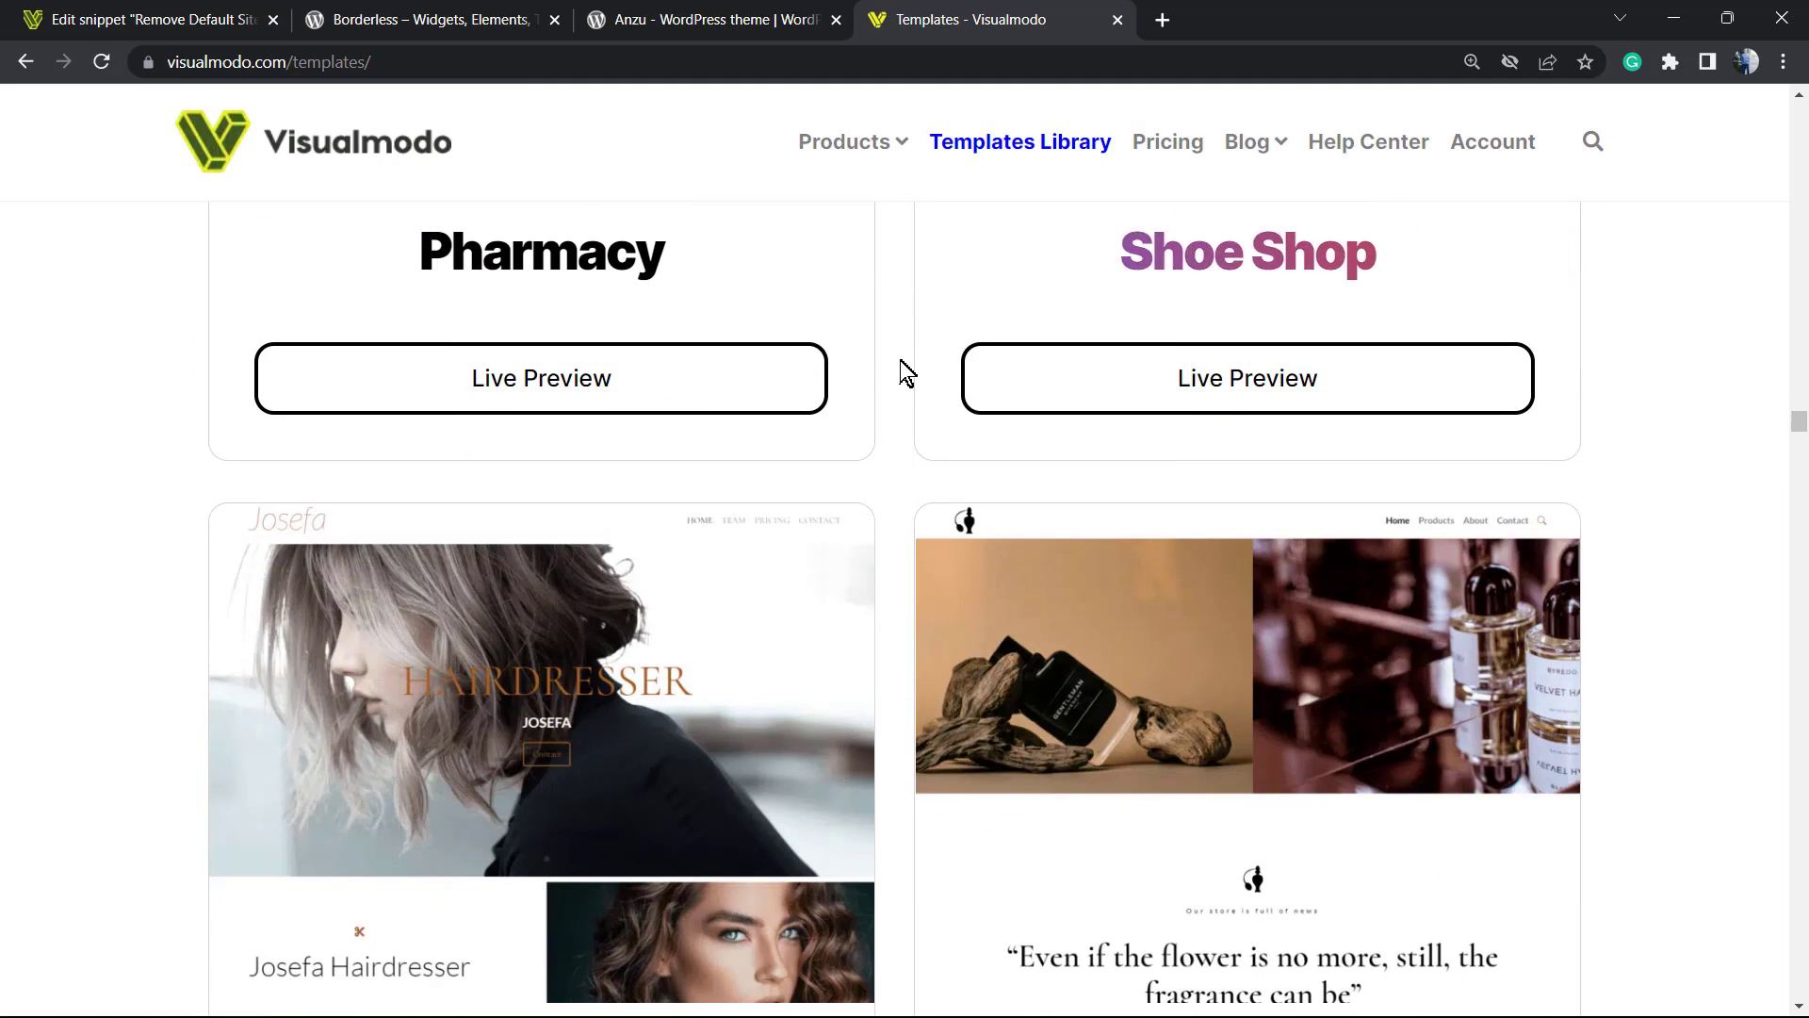